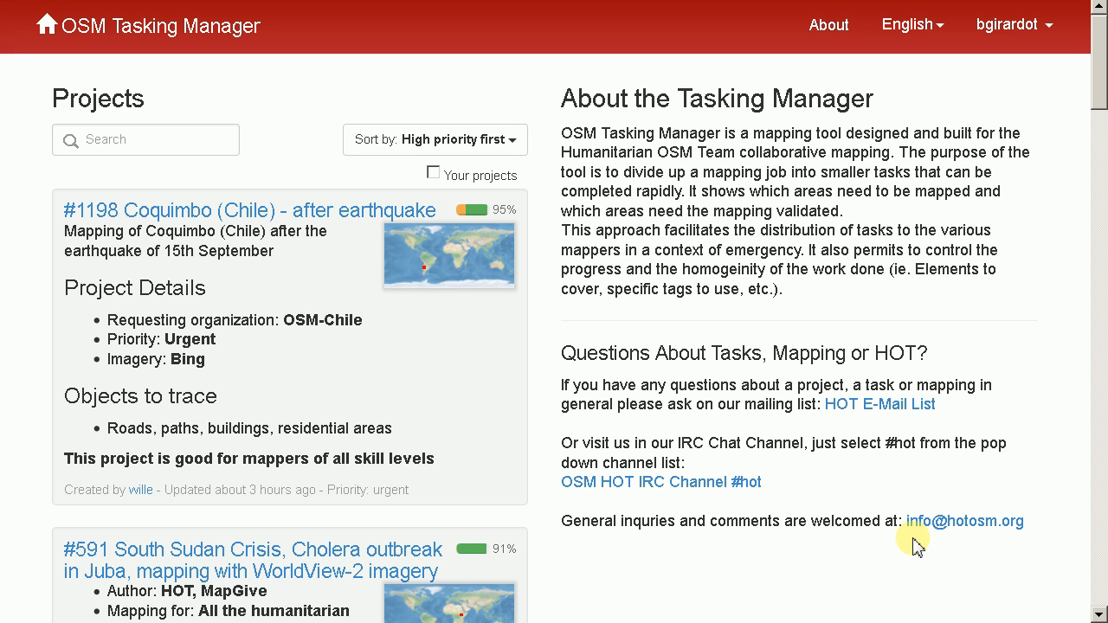
Search the projects for 1235 and open Kyrgyz Republic - Exposure Mapping for Seismic Risk Assessment
left_click(156, 144)
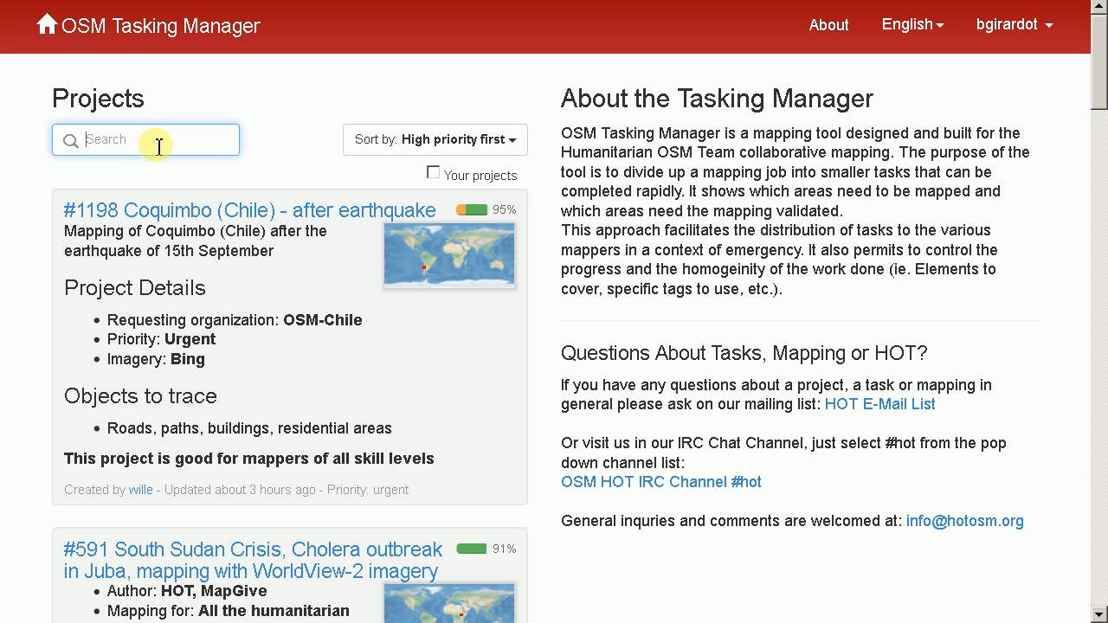
type("1235")
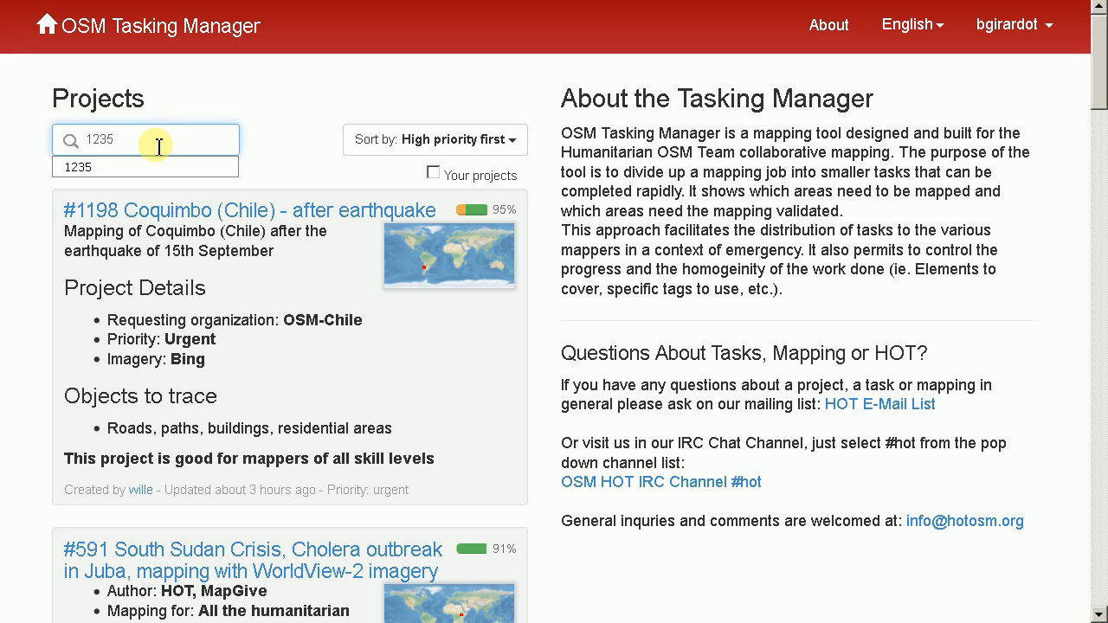
key("Return")
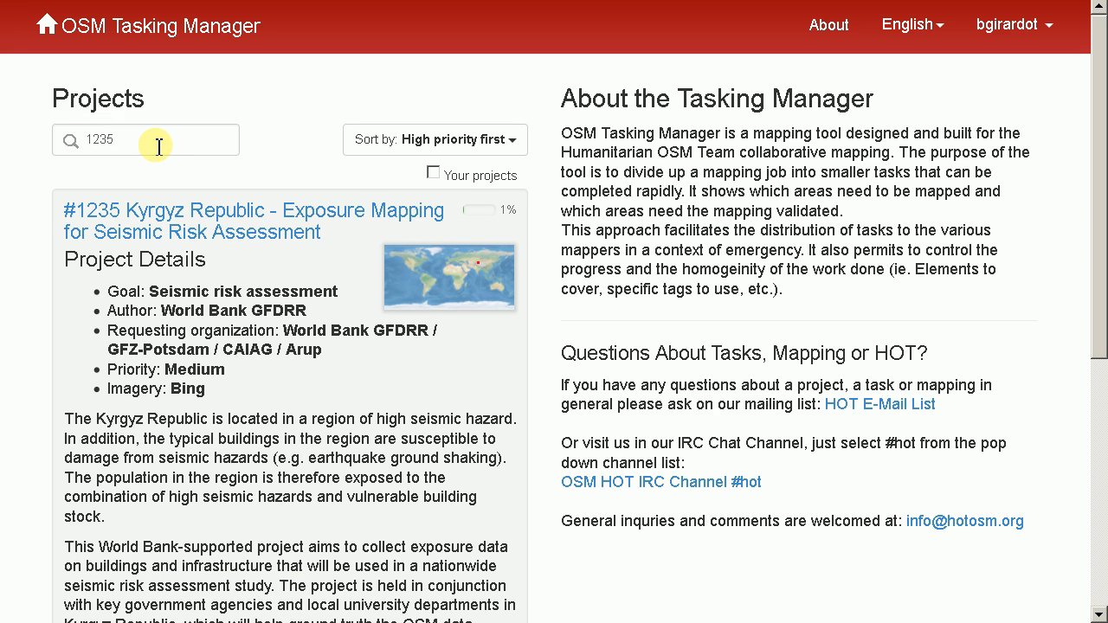
left_click(141, 234)
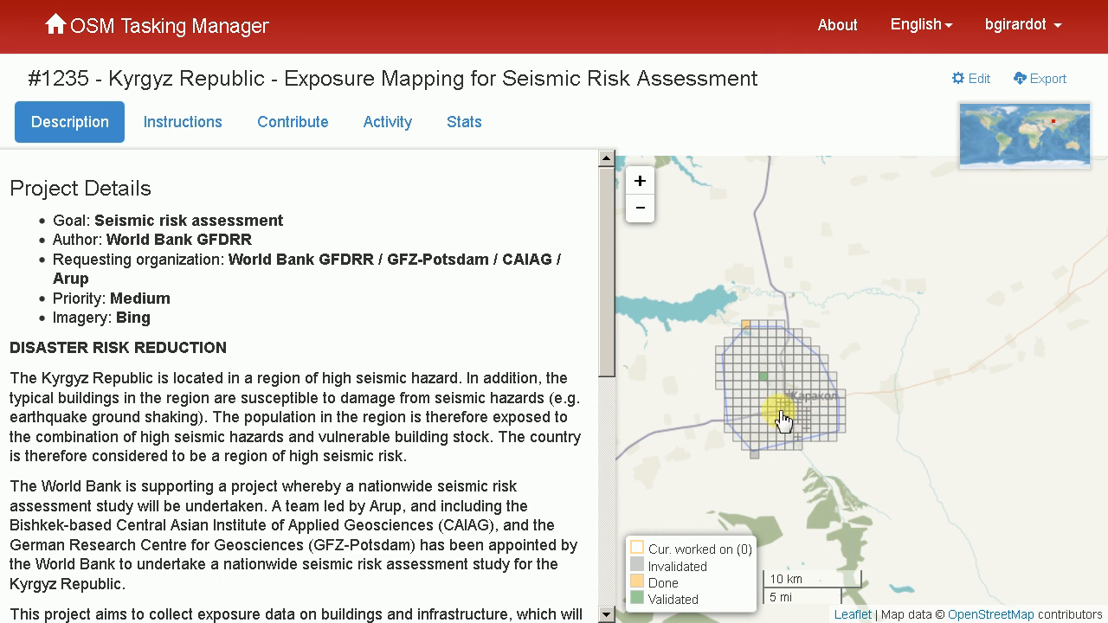
Examine the task grid over Karakol on the project map, down to the squares at the city's southeastern edge
scroll(801, 417, "up", 1)
scroll(813, 424, "up", 1)
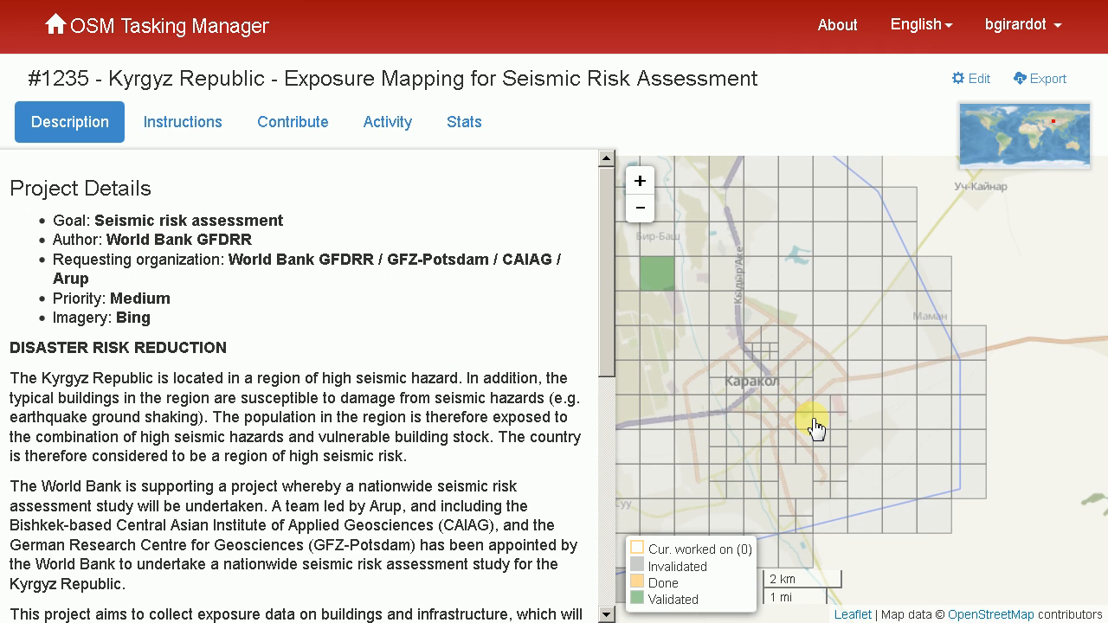
scroll(819, 430, "up", 1)
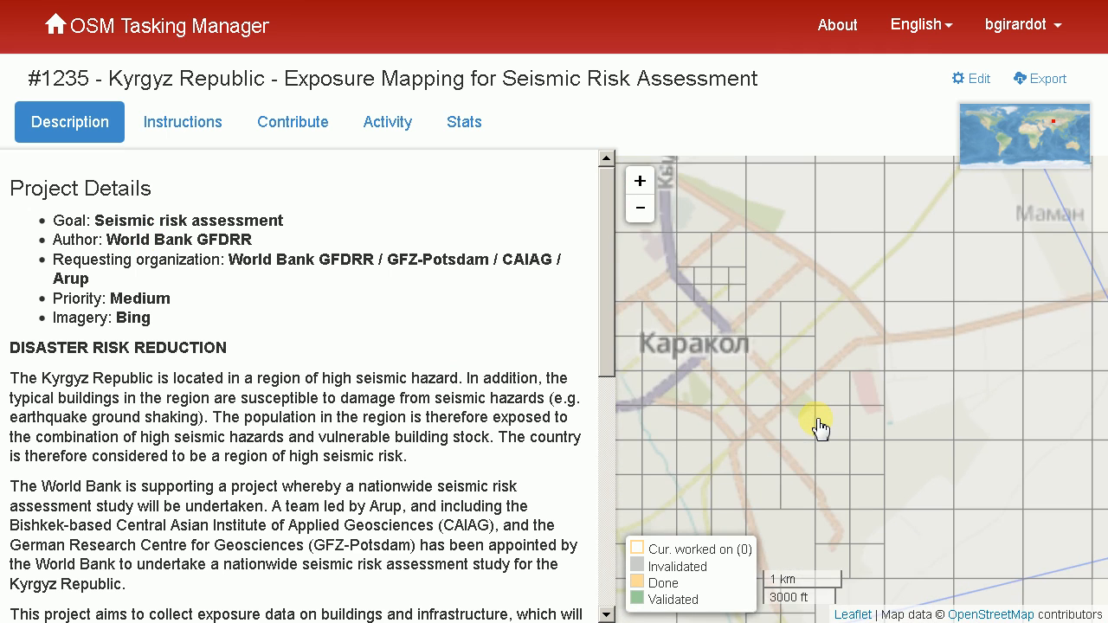
left_click_drag(851, 508, 858, 470)
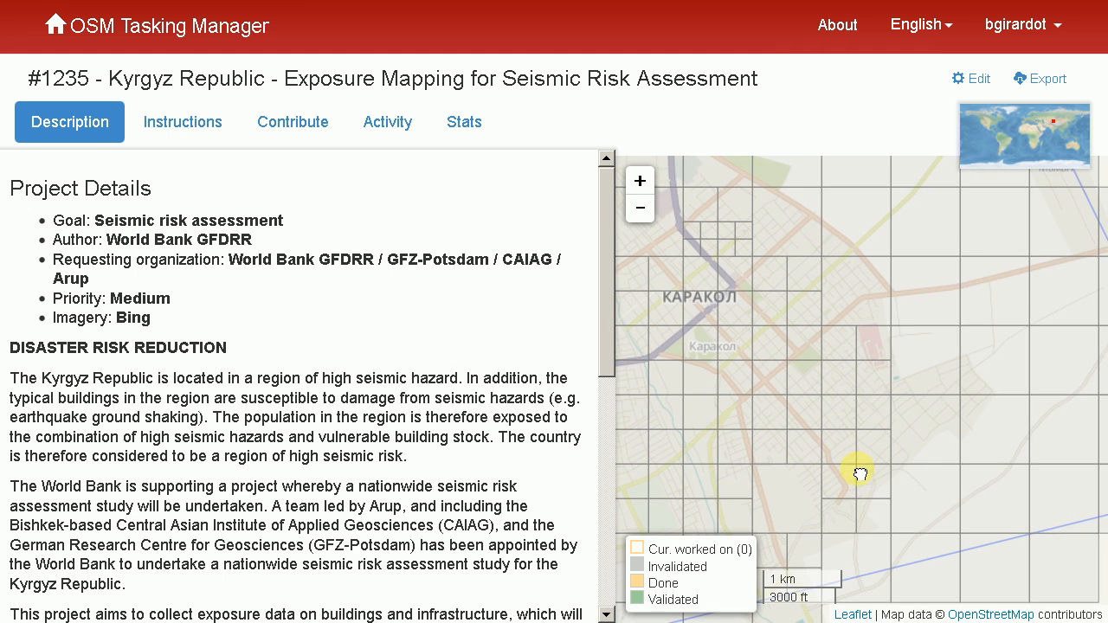
scroll(864, 460, "up", 1)
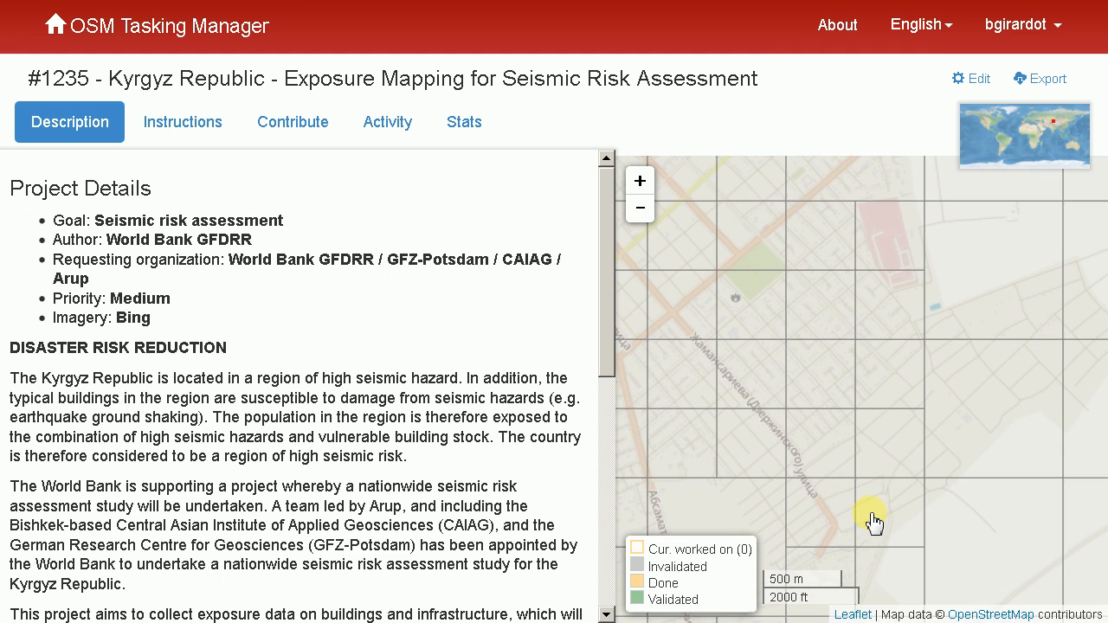
scroll(901, 454, "up", 2)
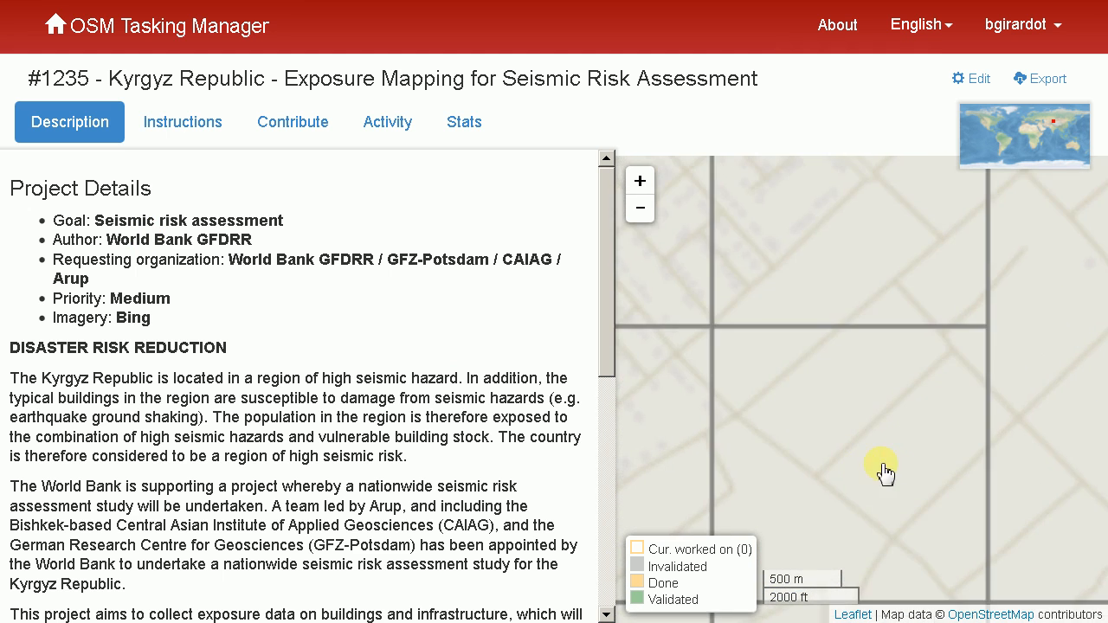
left_click_drag(829, 470, 999, 396)
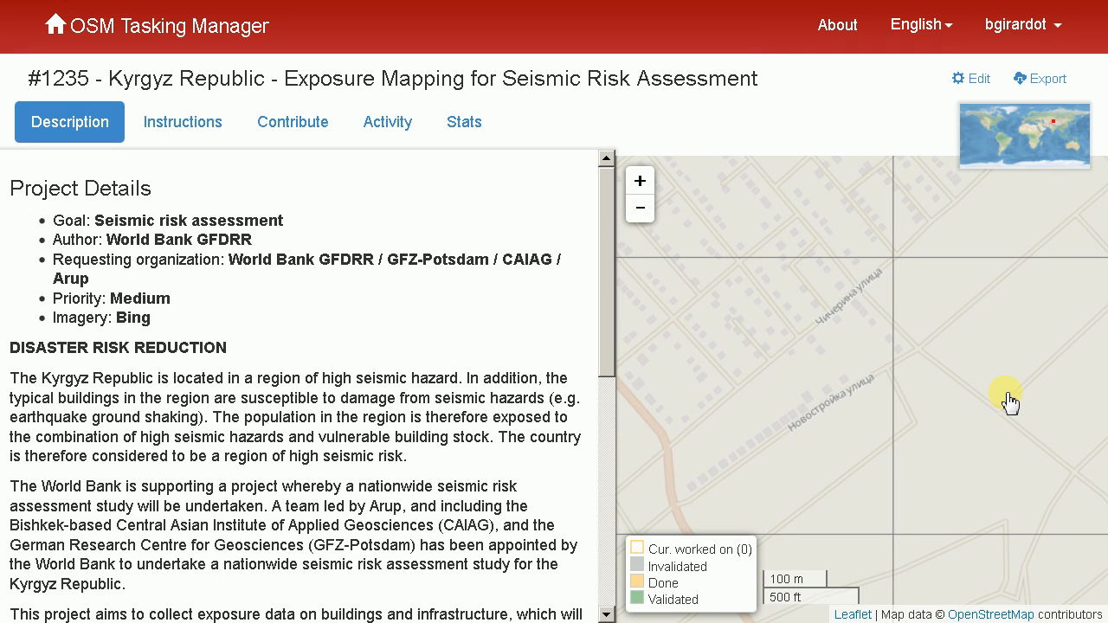
Review the project's description and its mapping instructions, including the entities to map and the changeset comment
left_click(169, 122)
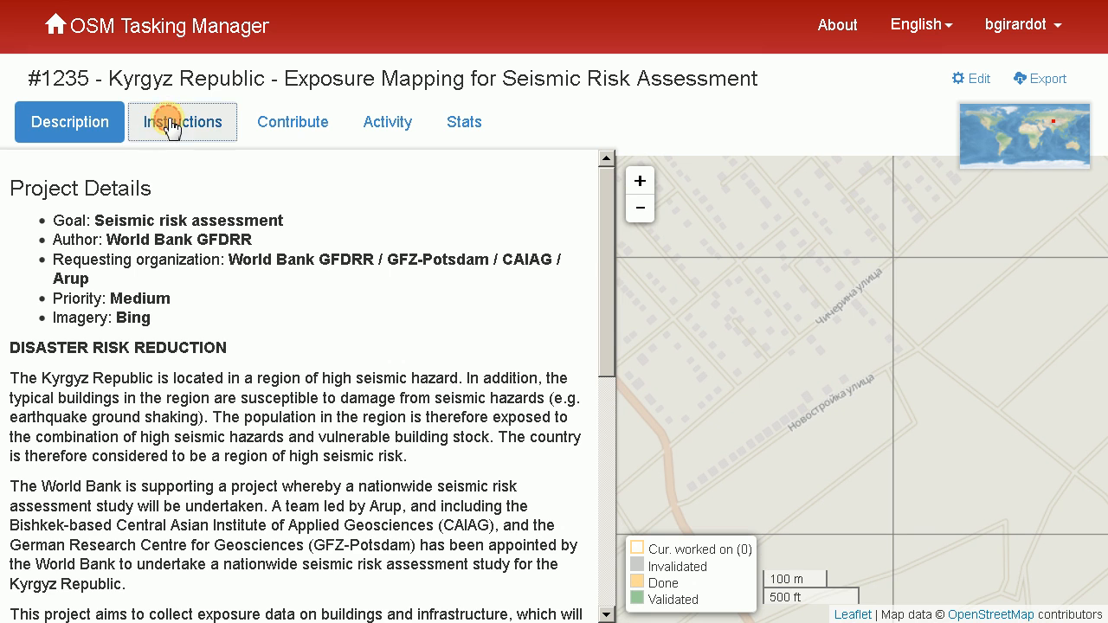
left_click(87, 122)
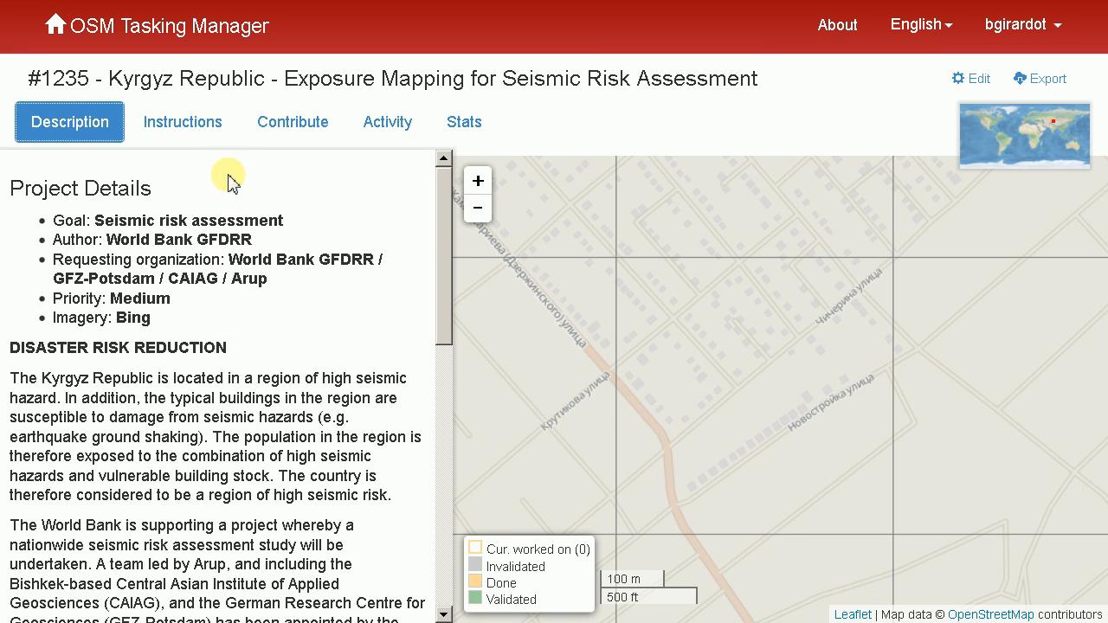
left_click(183, 134)
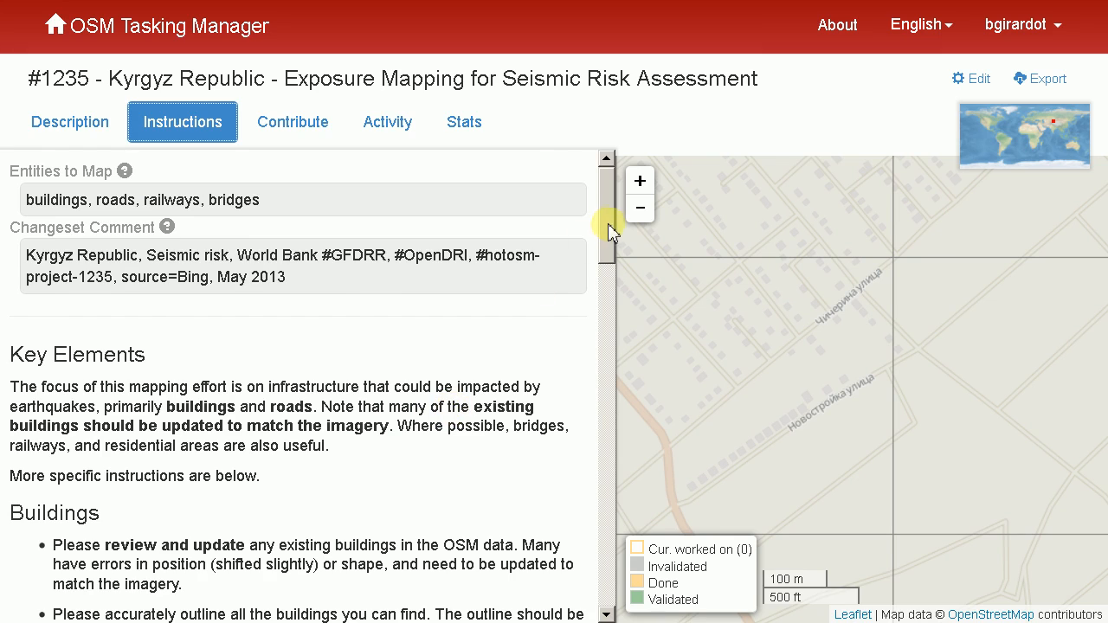
left_click_drag(606, 222, 594, 202)
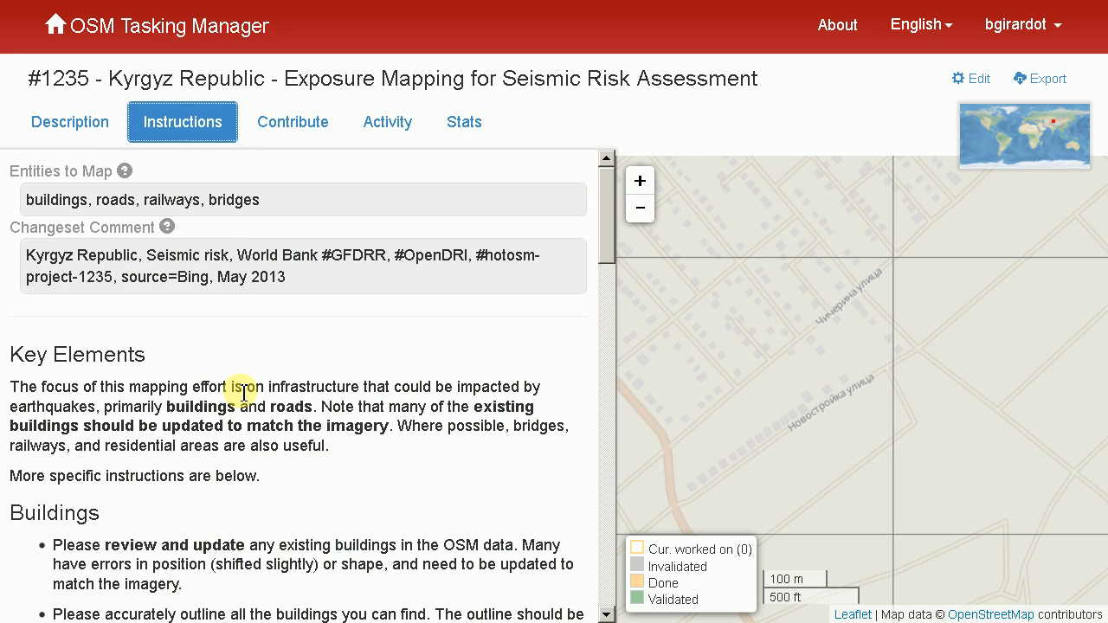
Select the square of task #223 in southeastern Karakol and start mapping it
left_click_drag(996, 309, 823, 544)
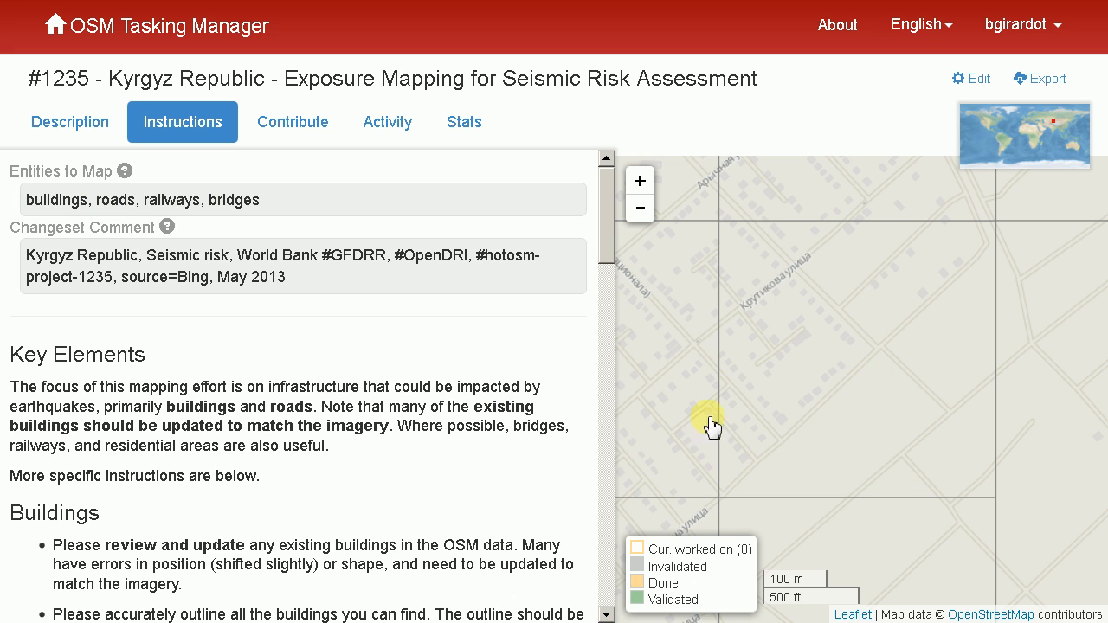
left_click(872, 357)
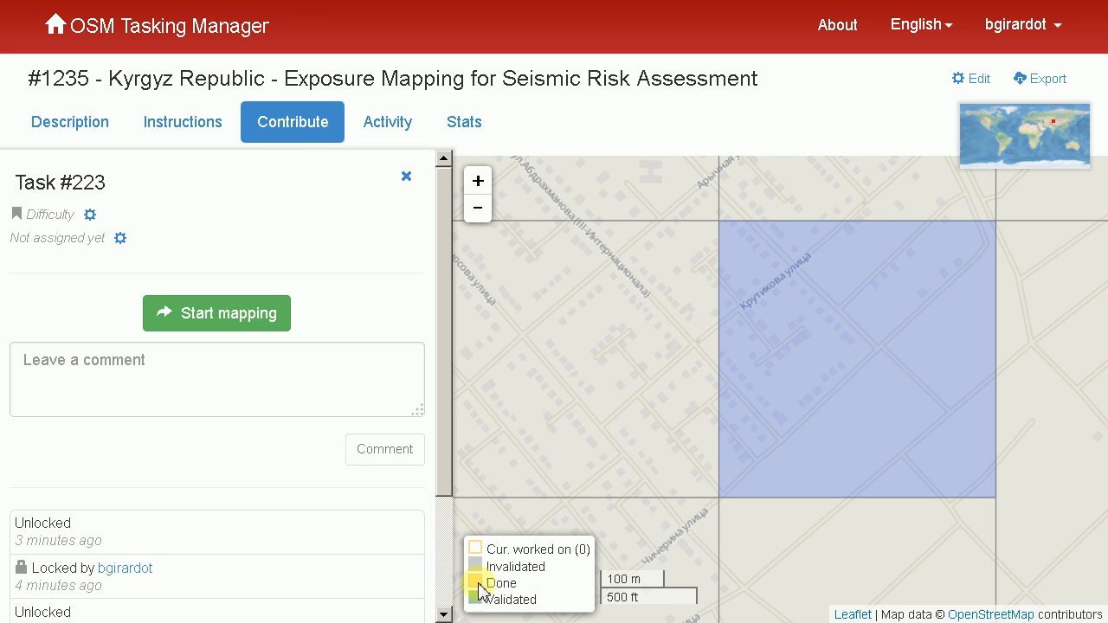
scroll(711, 413, "down", 5)
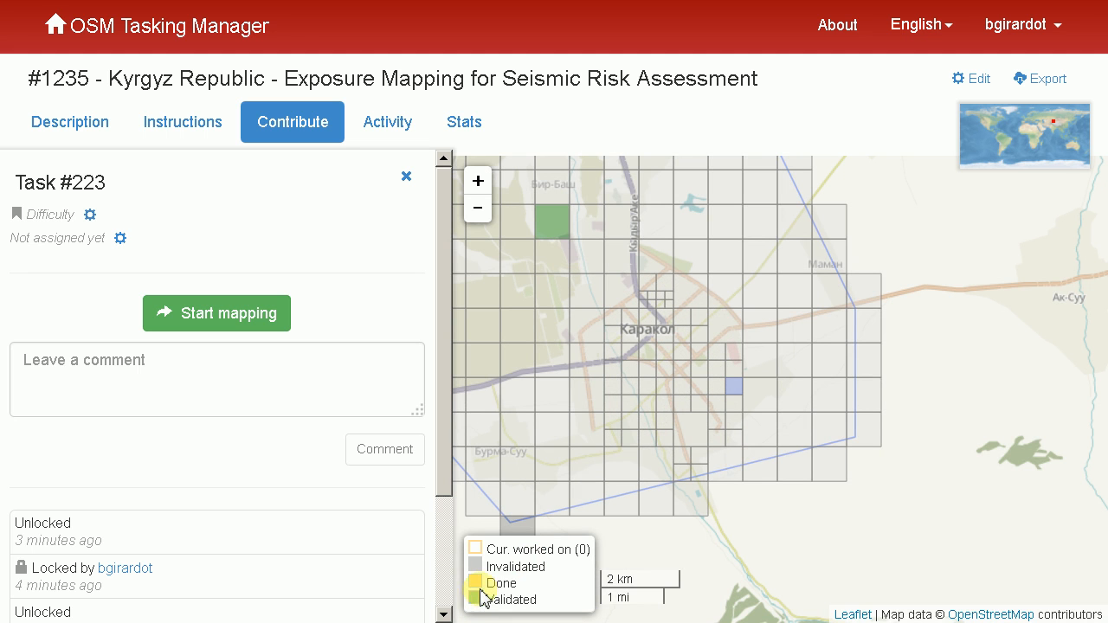
left_click(727, 388)
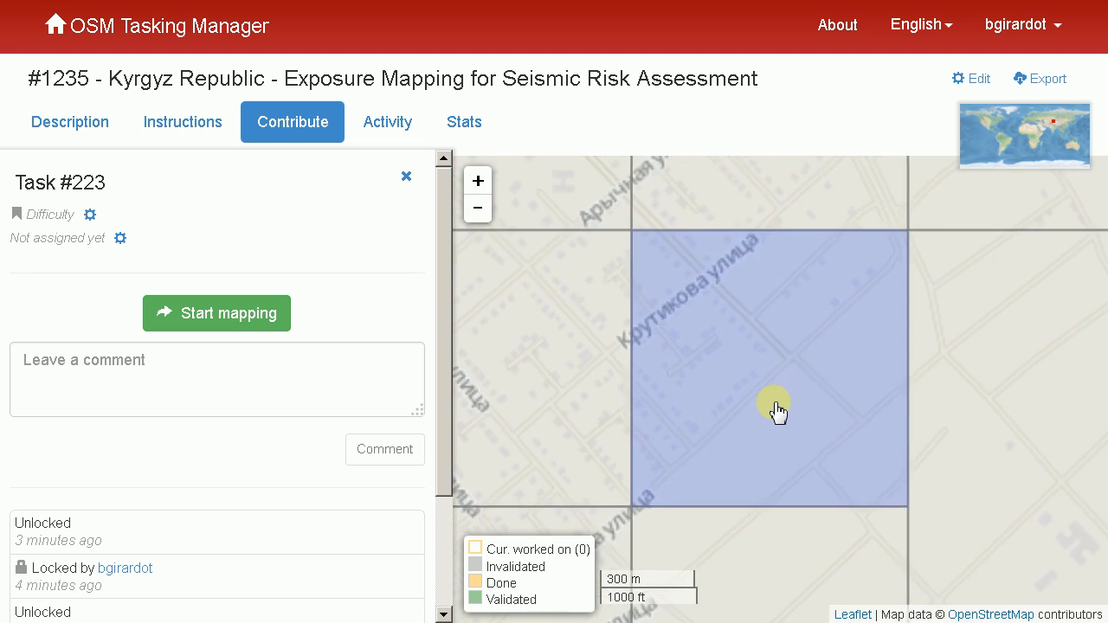
scroll(779, 412, "up", 2)
scroll(773, 408, "down", 1)
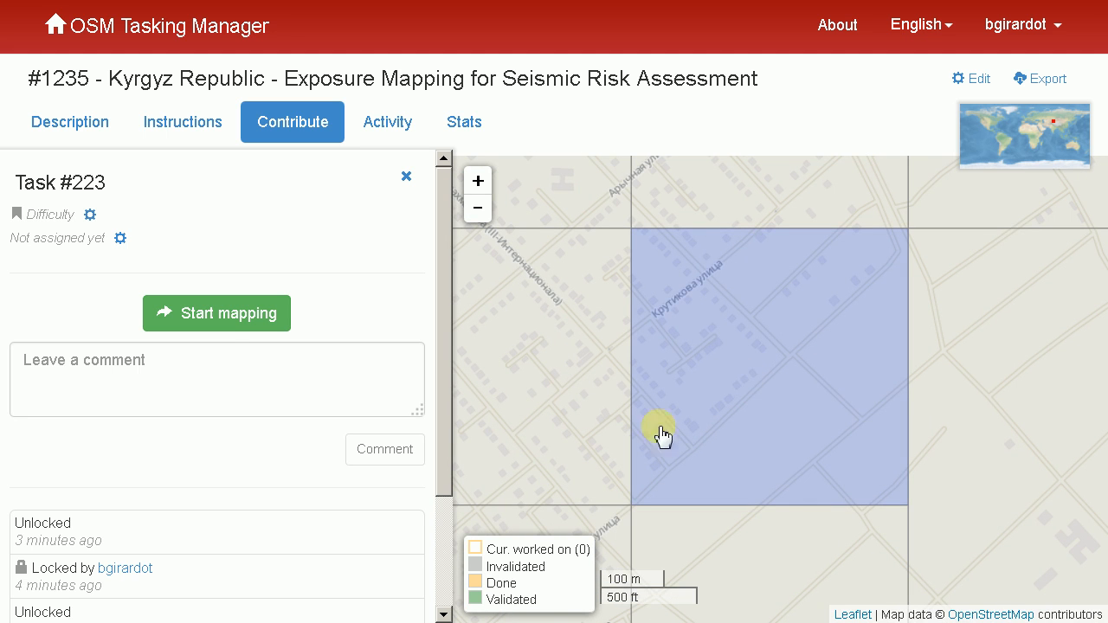
left_click(208, 318)
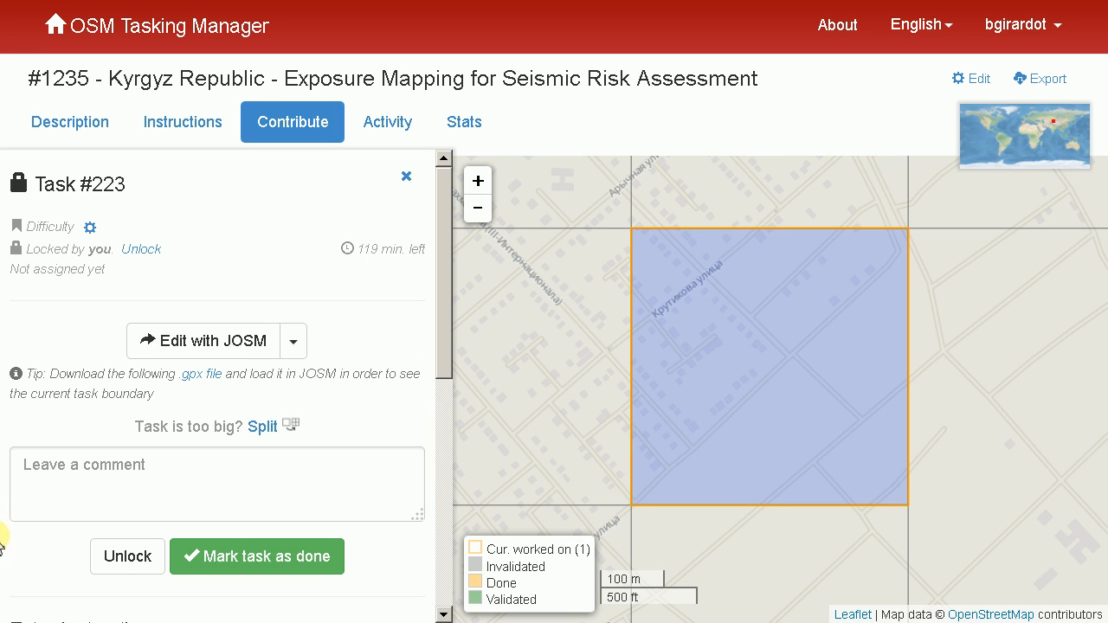
left_click(104, 559)
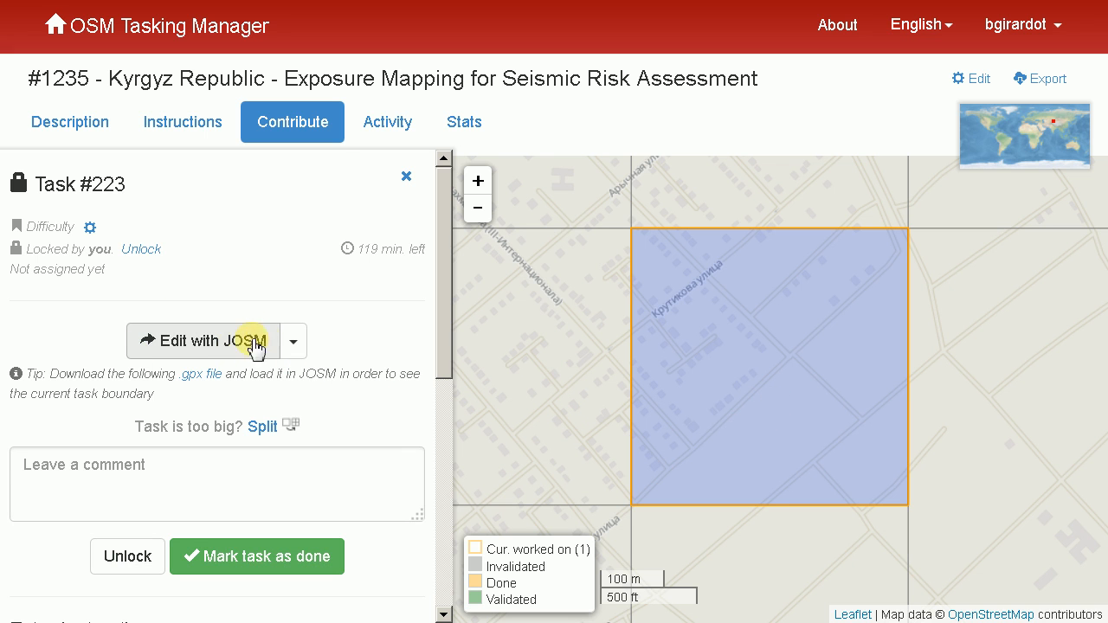
Open the locked task in the iD editor and bring the map to an editable scale over the task square
left_click(307, 344)
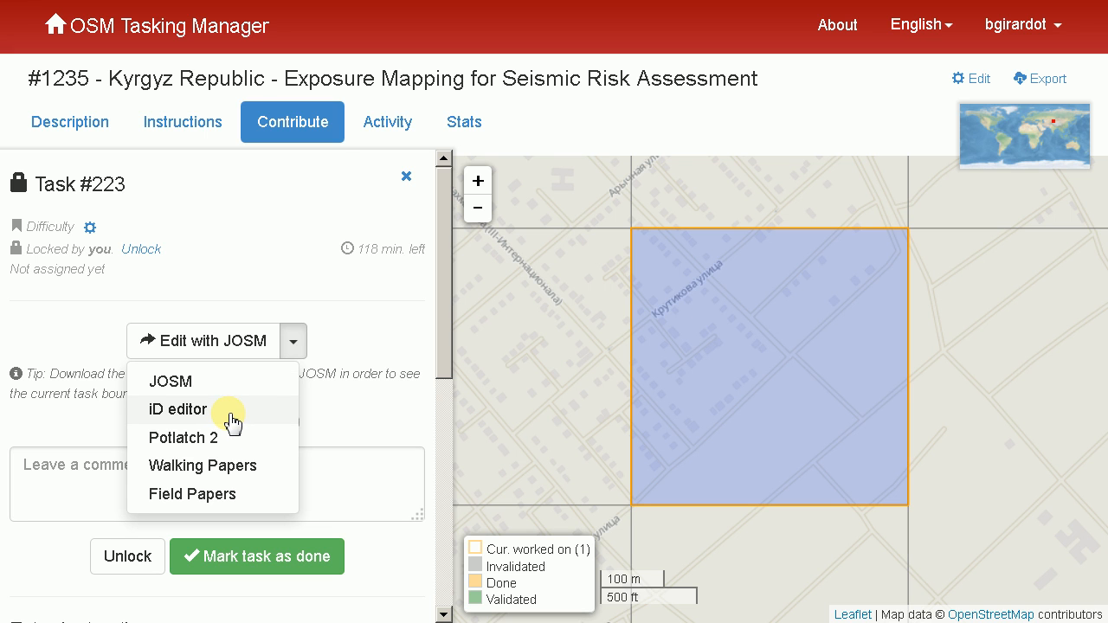
left_click(232, 414)
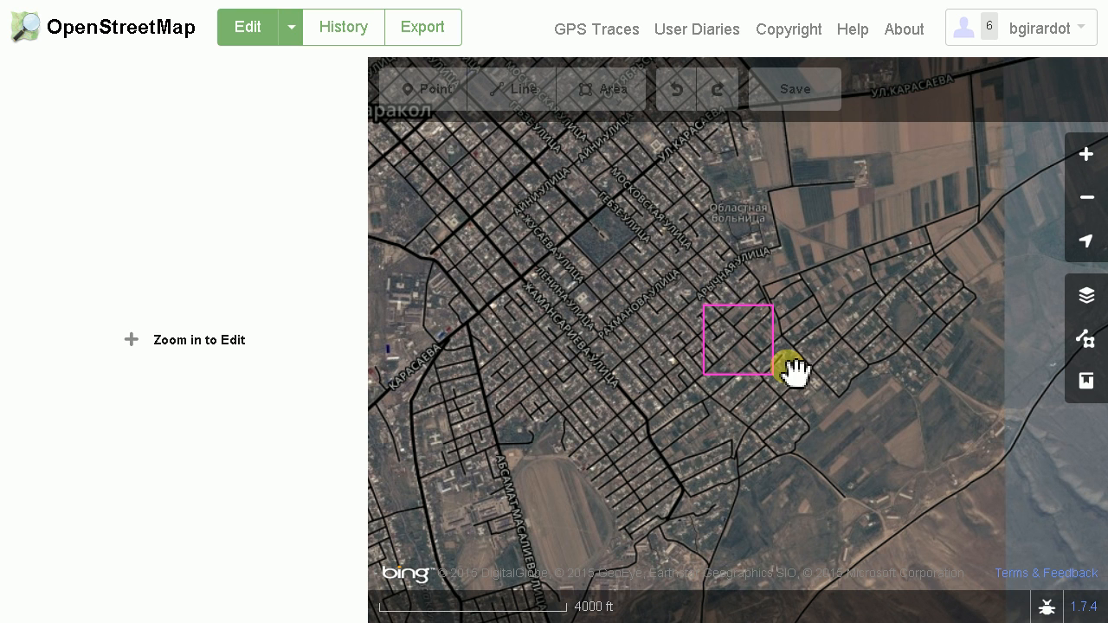
left_click(186, 346)
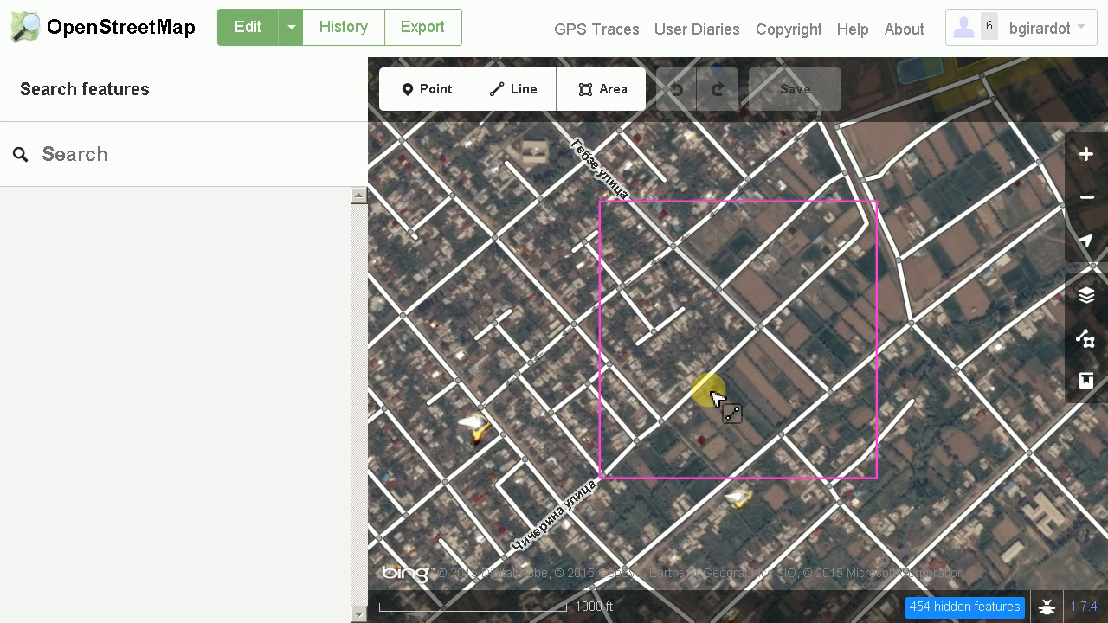
Compare the existing building outlines around the short side street in the task square with the Bing imagery
scroll(687, 376, "up", 3)
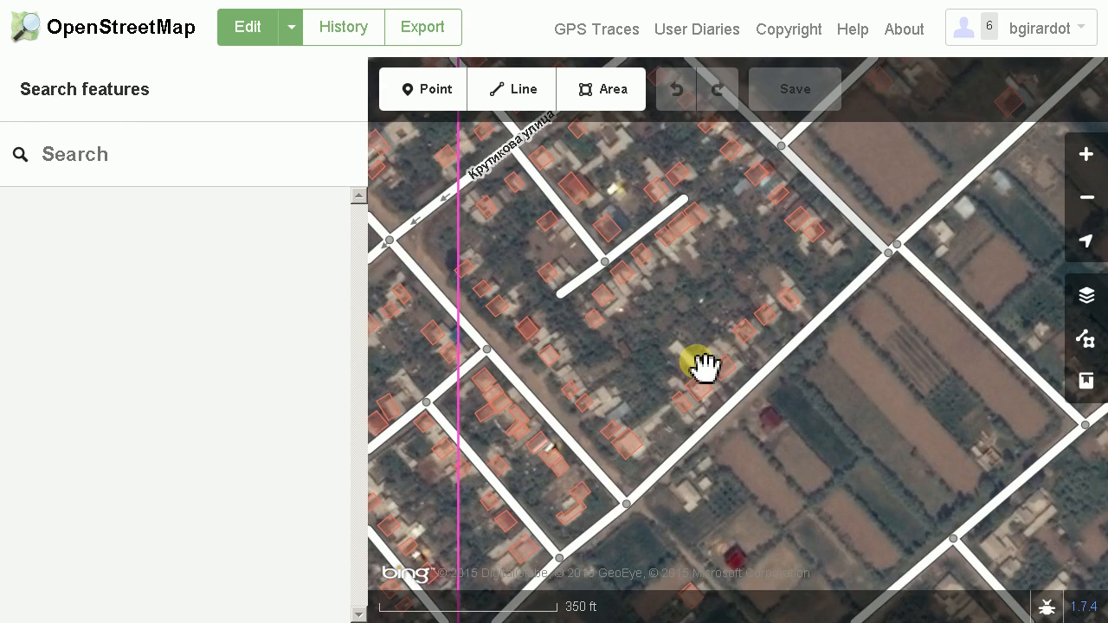
scroll(703, 370, "up", 2)
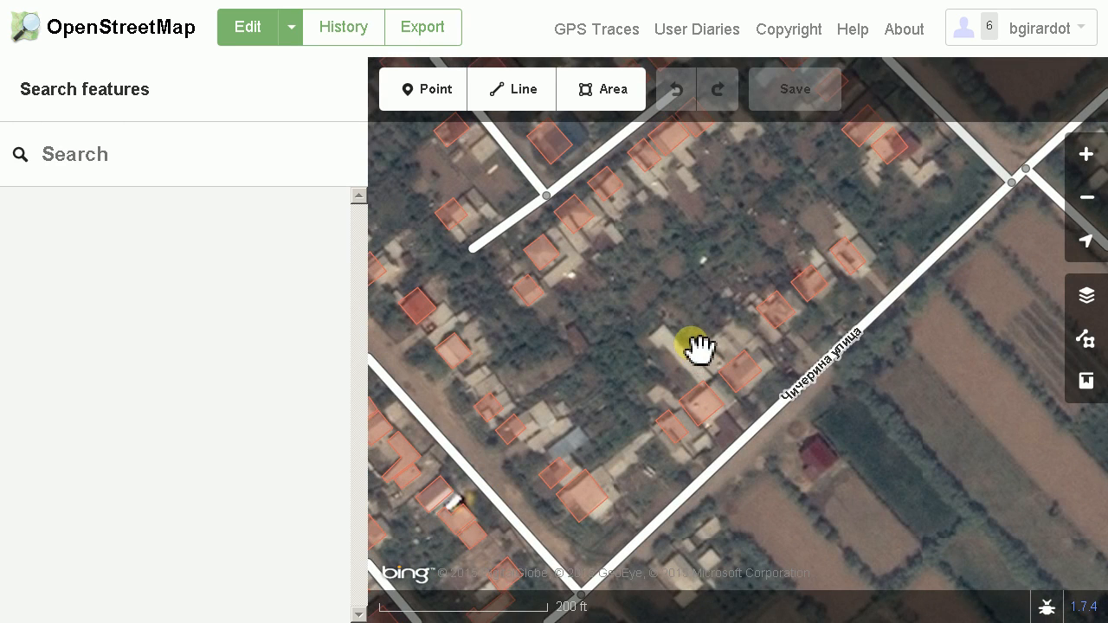
left_click_drag(690, 297, 739, 435)
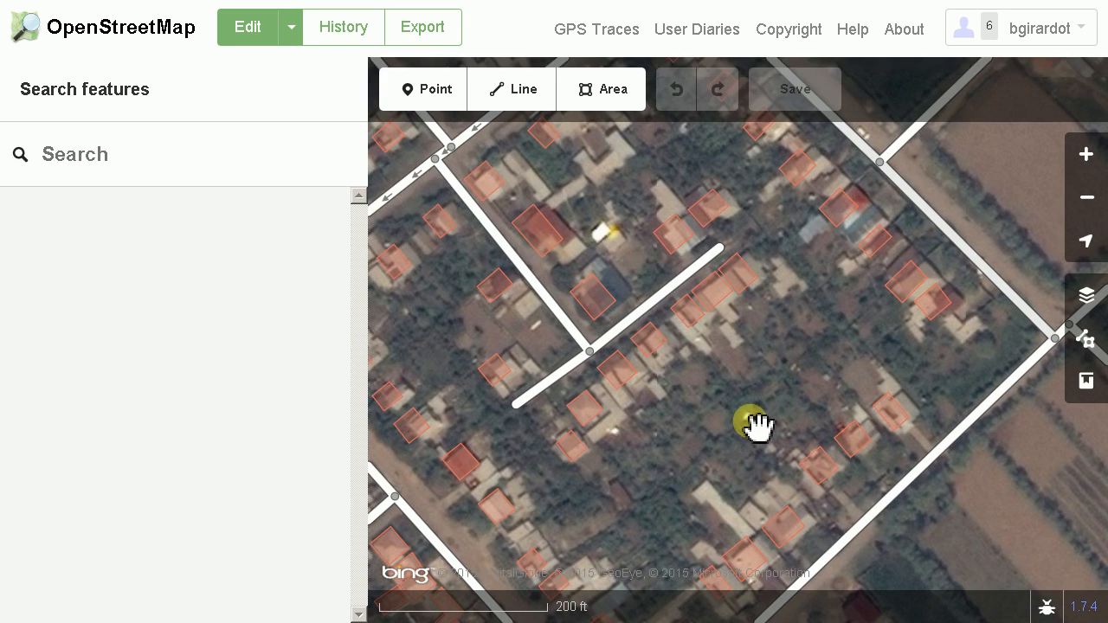
scroll(663, 407, "up", 2)
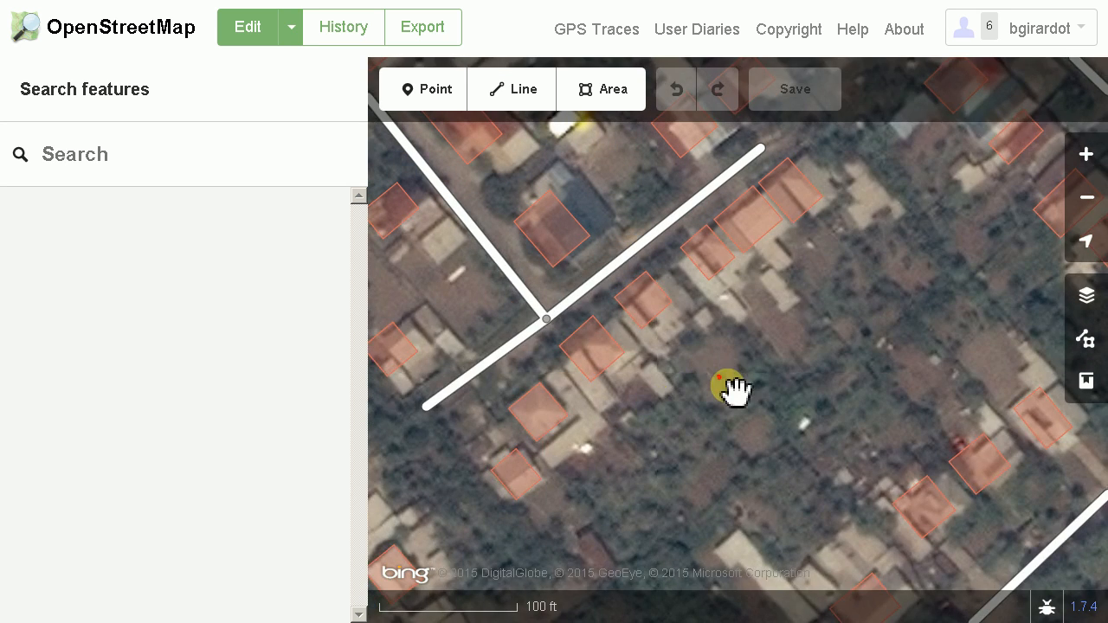
left_click_drag(737, 389, 805, 443)
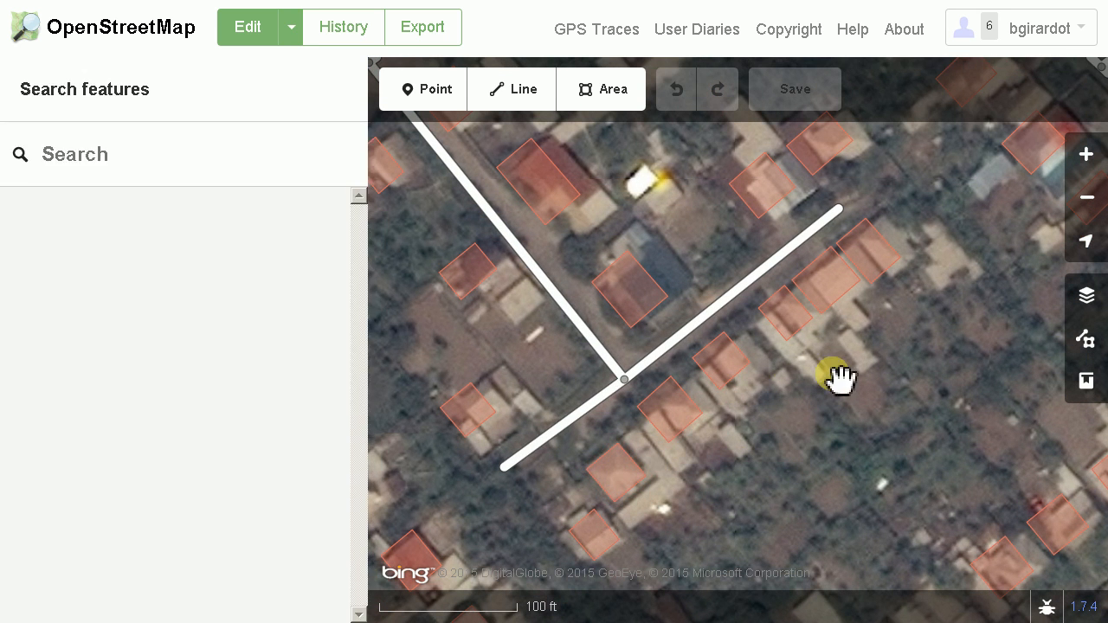
left_click_drag(856, 379, 832, 418)
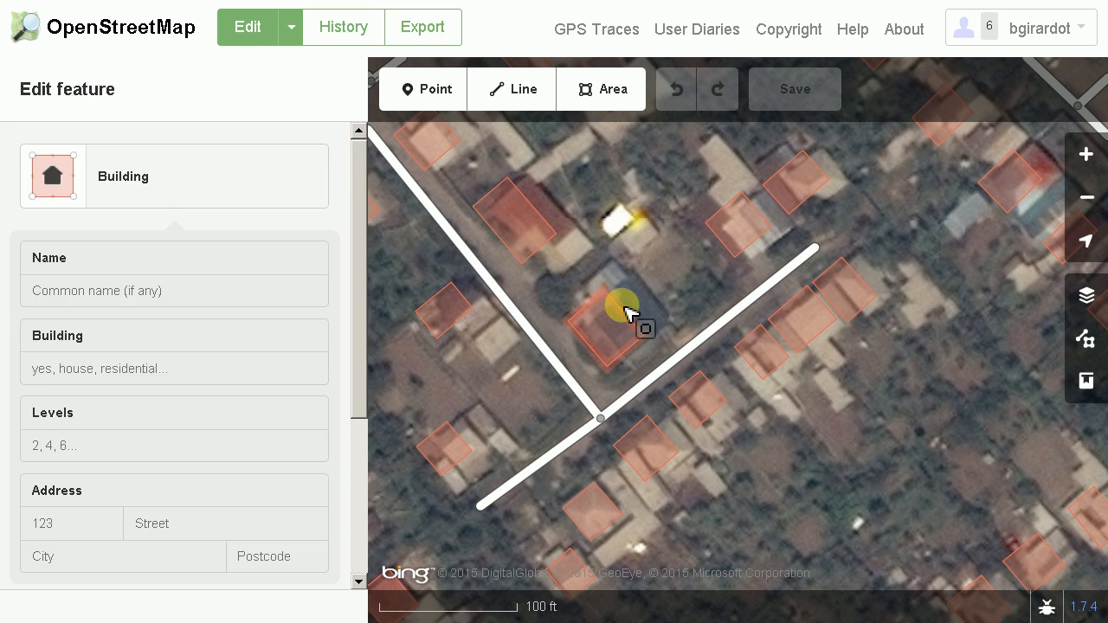
mouse_move(973, 448)
left_mouse_down()
mouse_move(965, 494)
mouse_move(967, 460)
left_mouse_up()
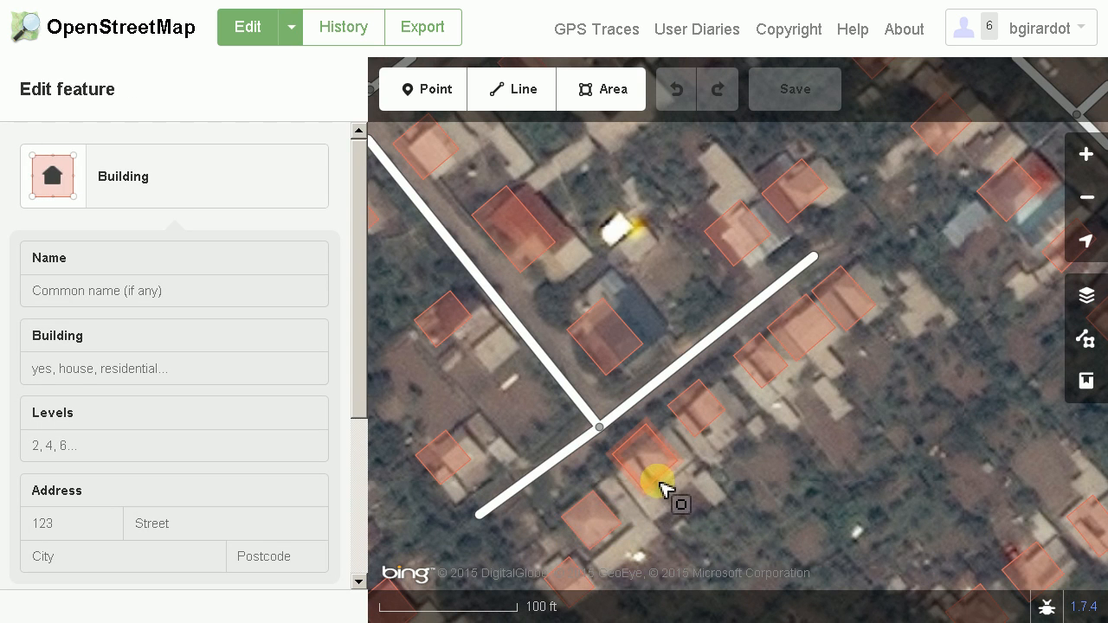
Move the misaligned building outline just southeast of the side-street junction onto its roof in the imagery
left_click(663, 476)
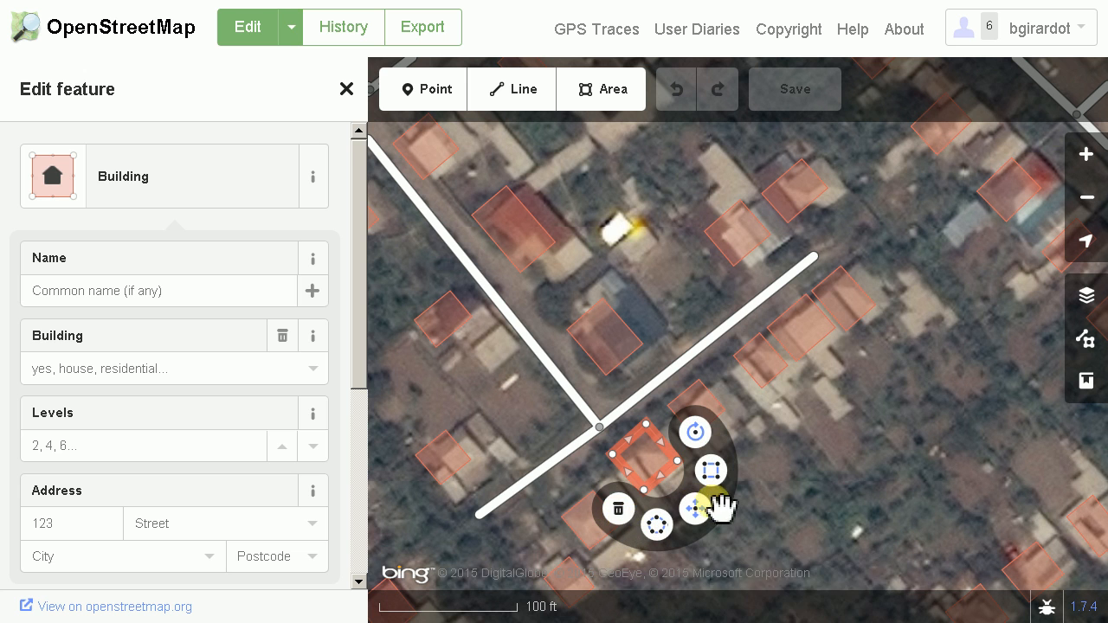
key("ctrl+BackSpace")
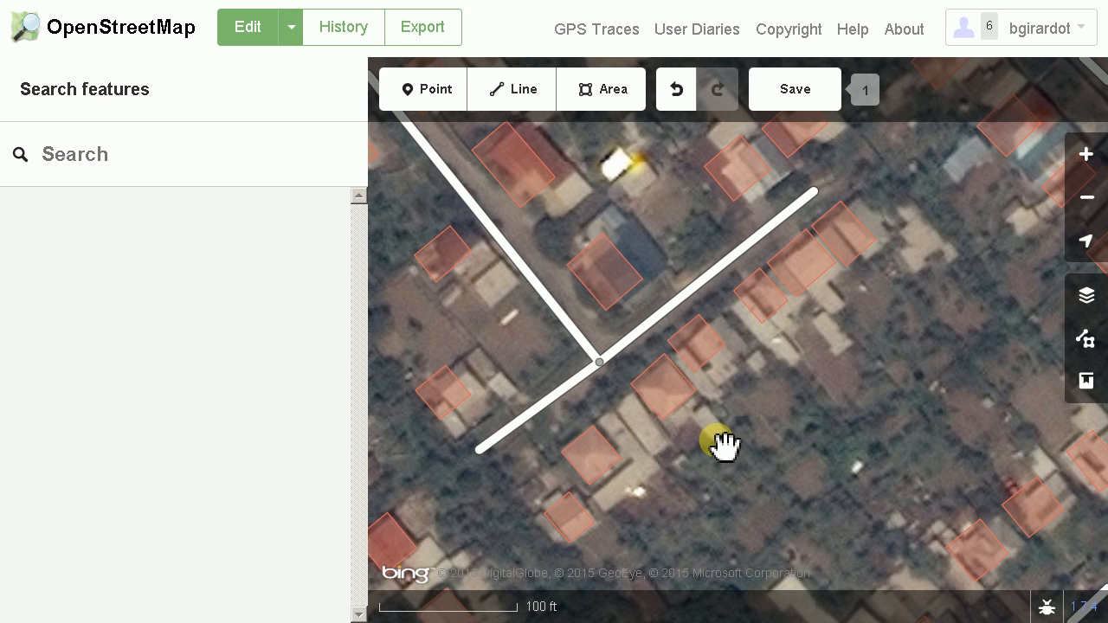
left_click(724, 445)
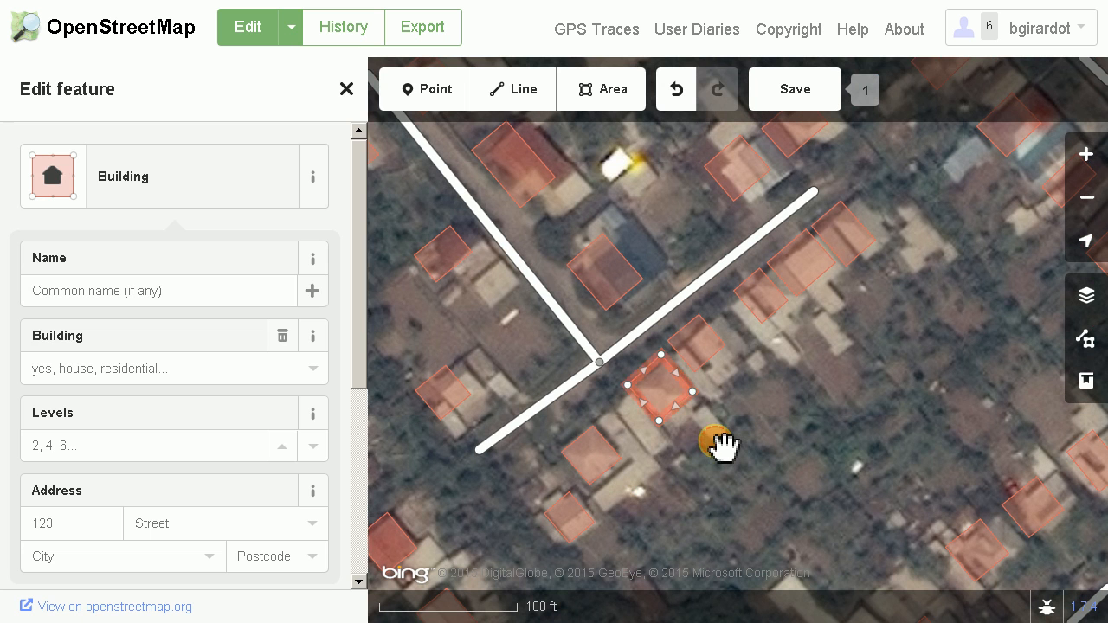
left_click_drag(819, 408, 794, 504)
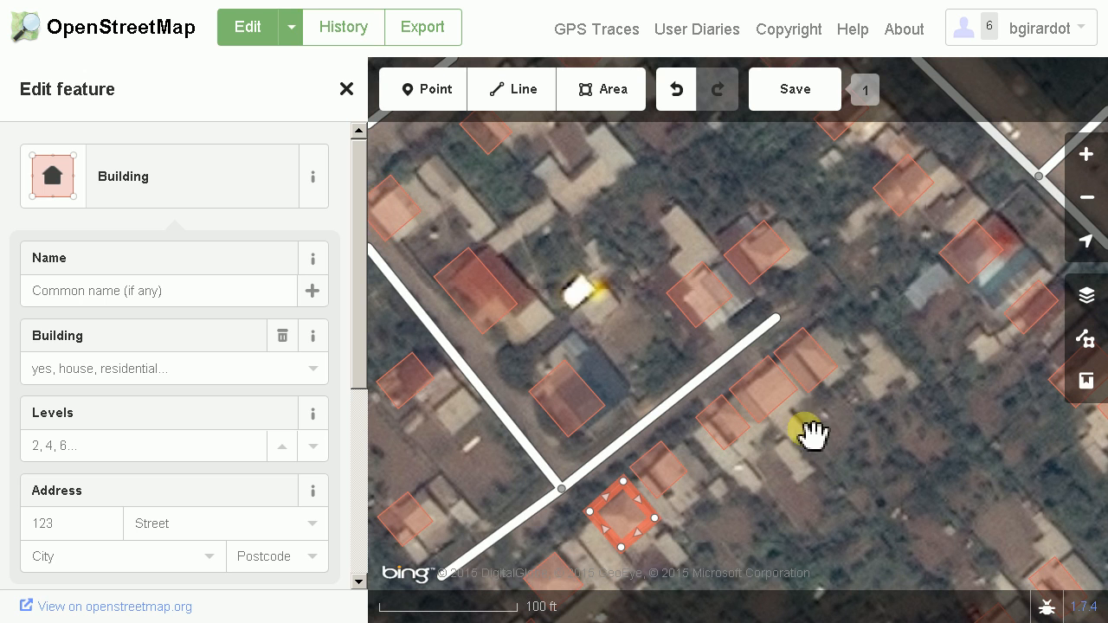
Select the misaligned building outlines around the side street and near the road to the northeast, and shift them together eastward onto their roofs
left_click(399, 230)
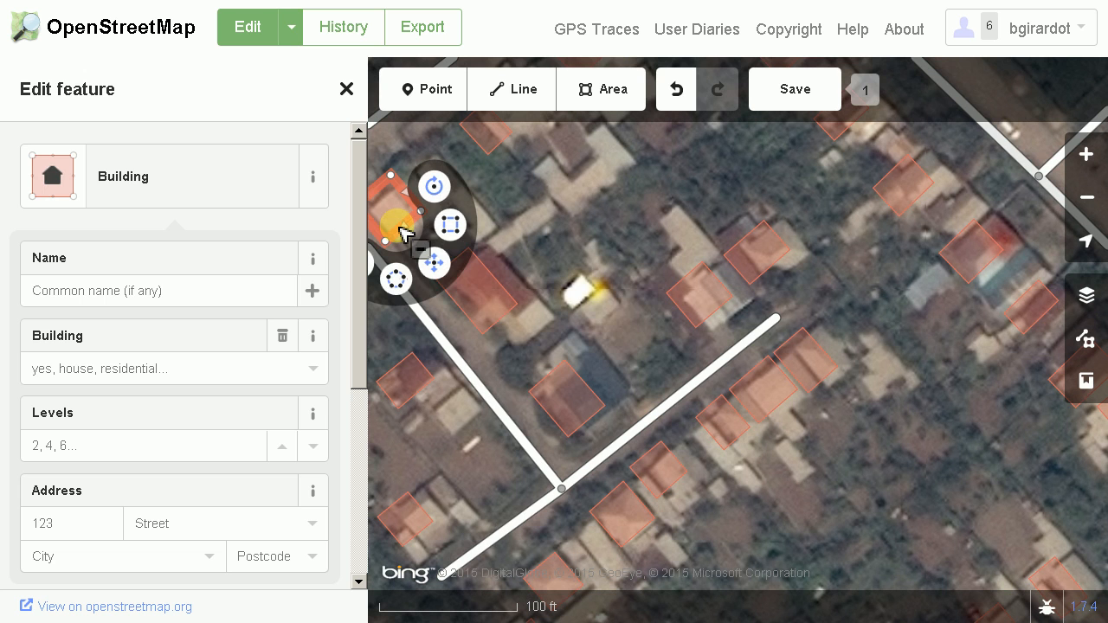
left_click(502, 296, "shift")
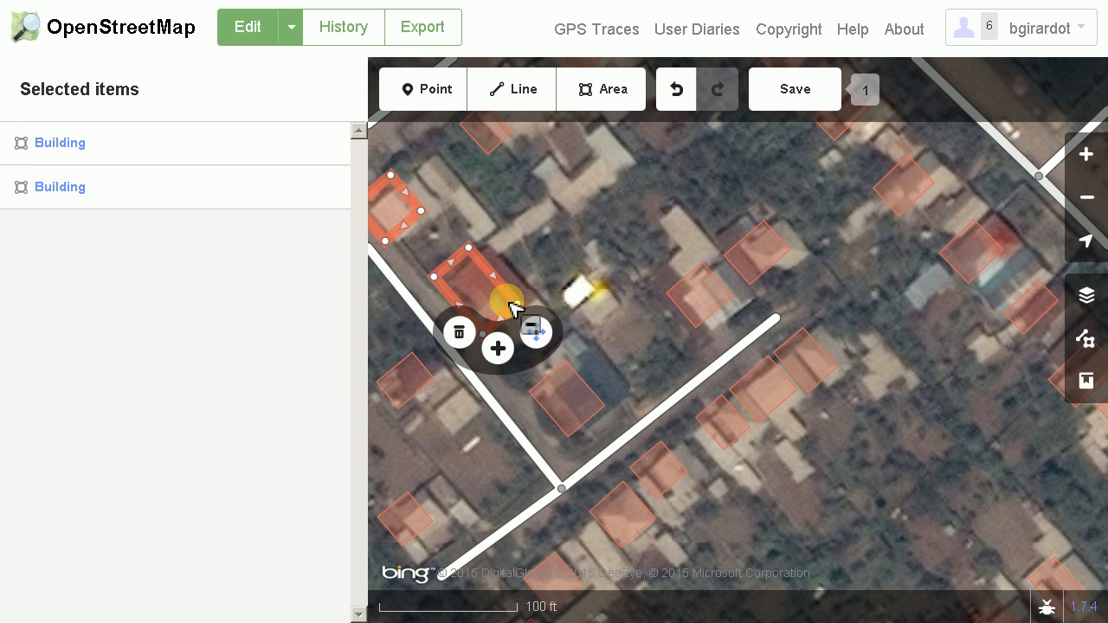
left_click(552, 395, "shift")
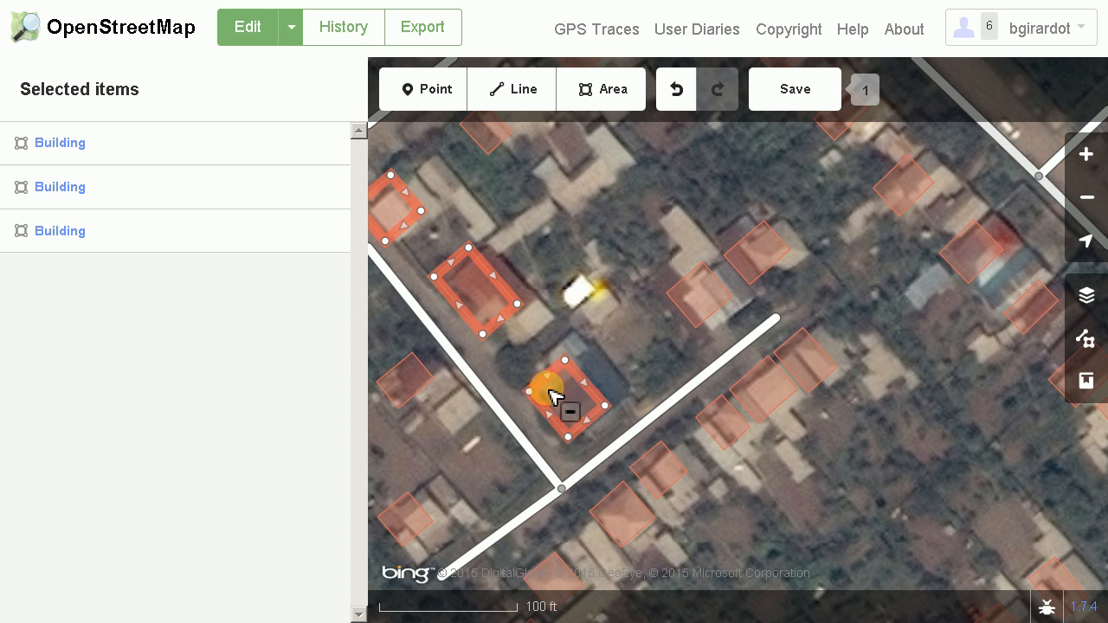
left_click(727, 292, "shift")
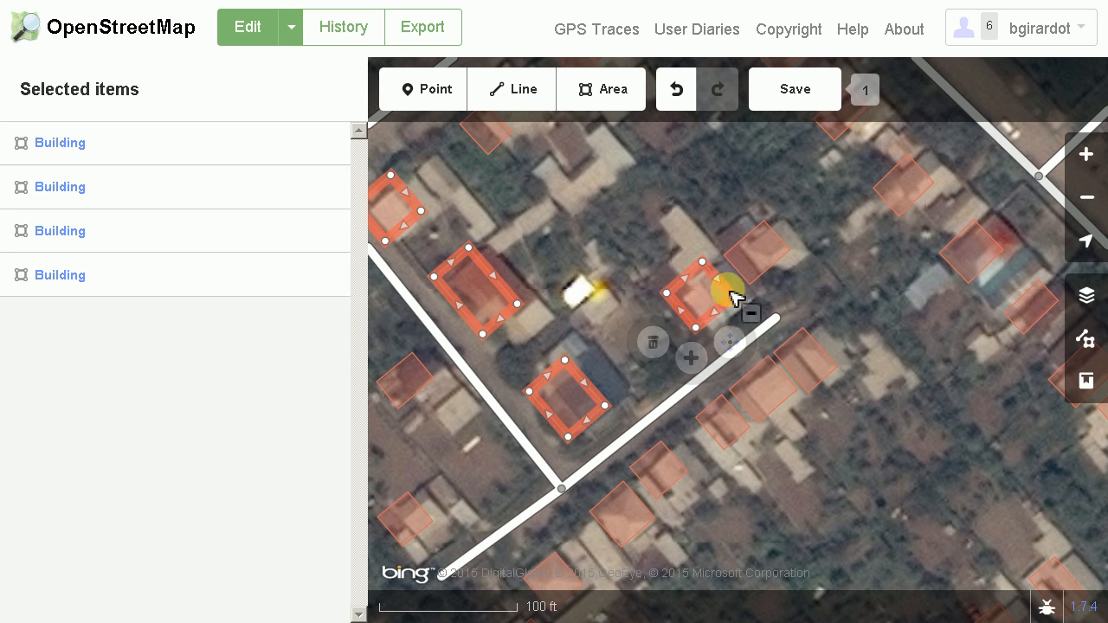
left_click(756, 251, "shift")
left_click(662, 476, "shift")
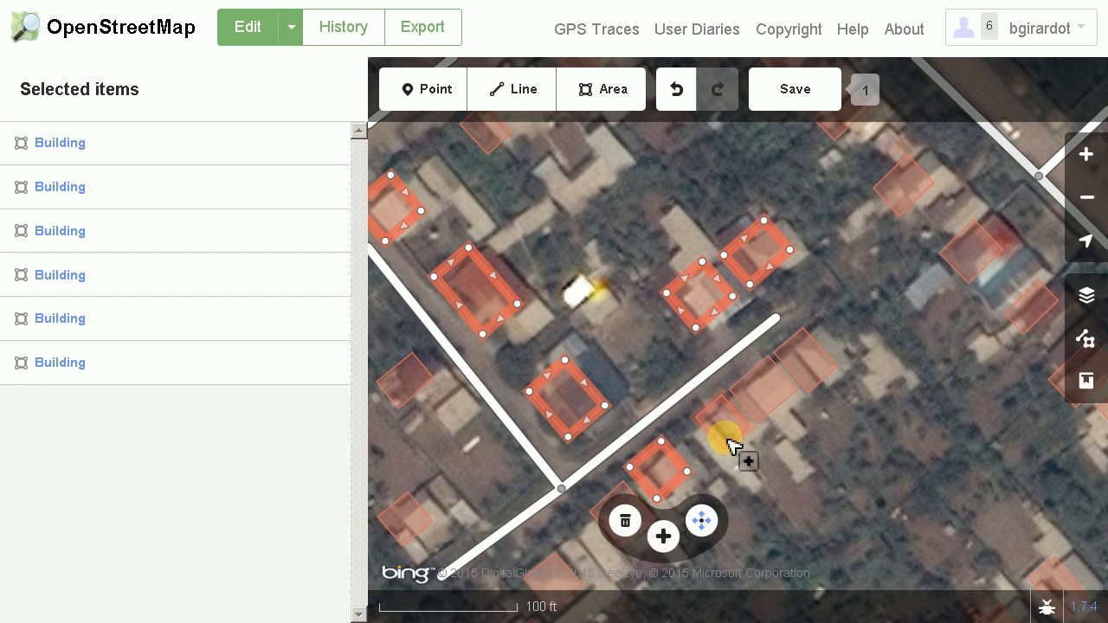
left_click(762, 412, "shift")
left_click(814, 375, "shift")
left_click(816, 374, "shift")
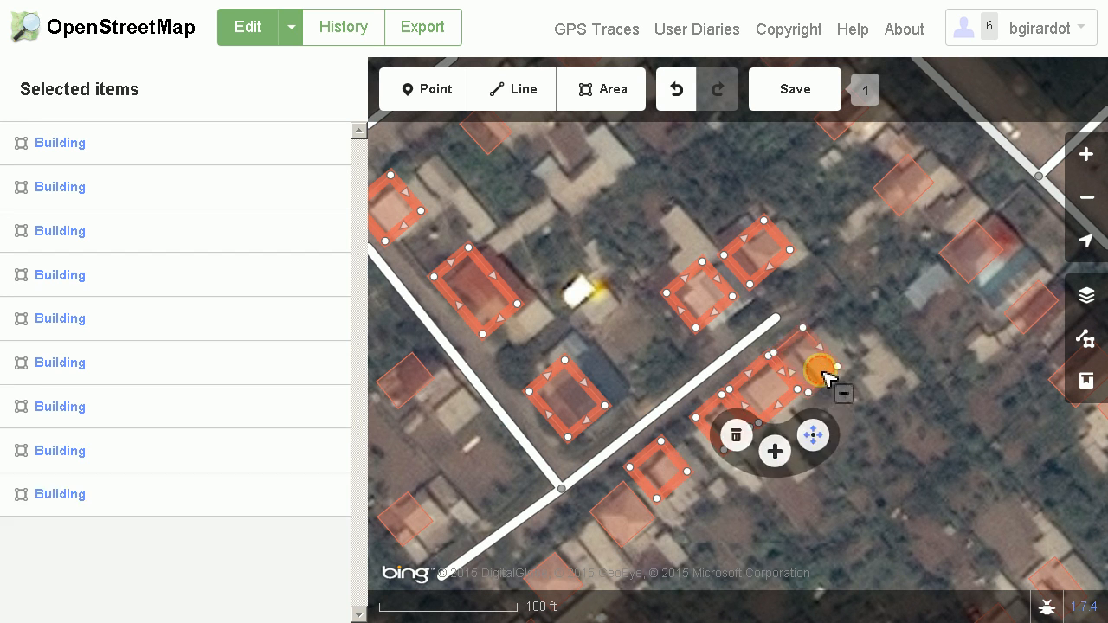
left_click(905, 212, "shift")
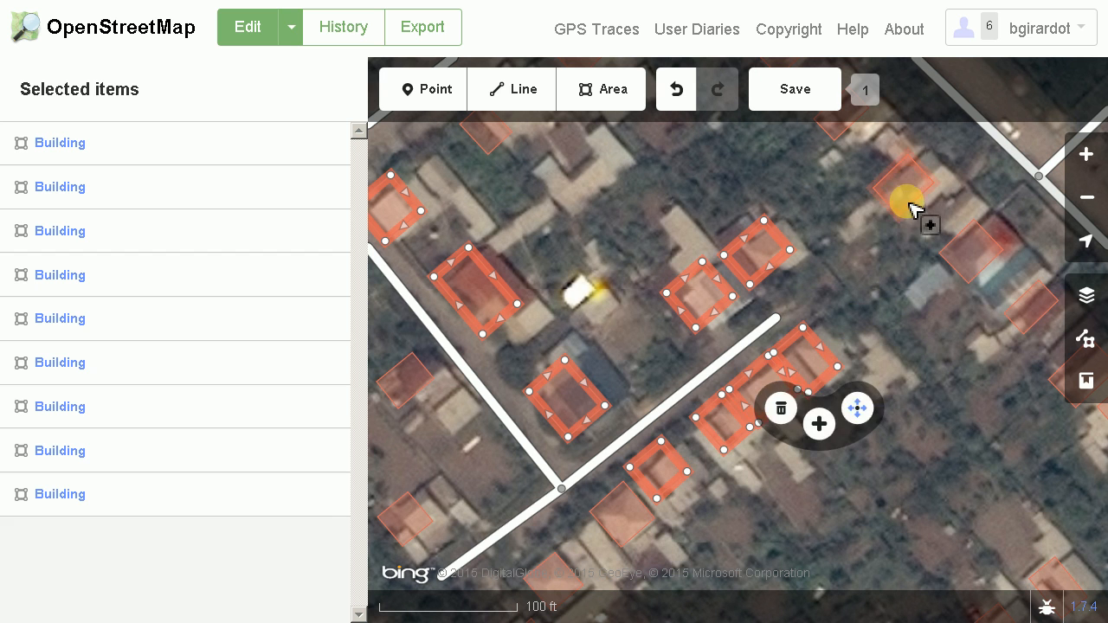
left_click(981, 273, "shift")
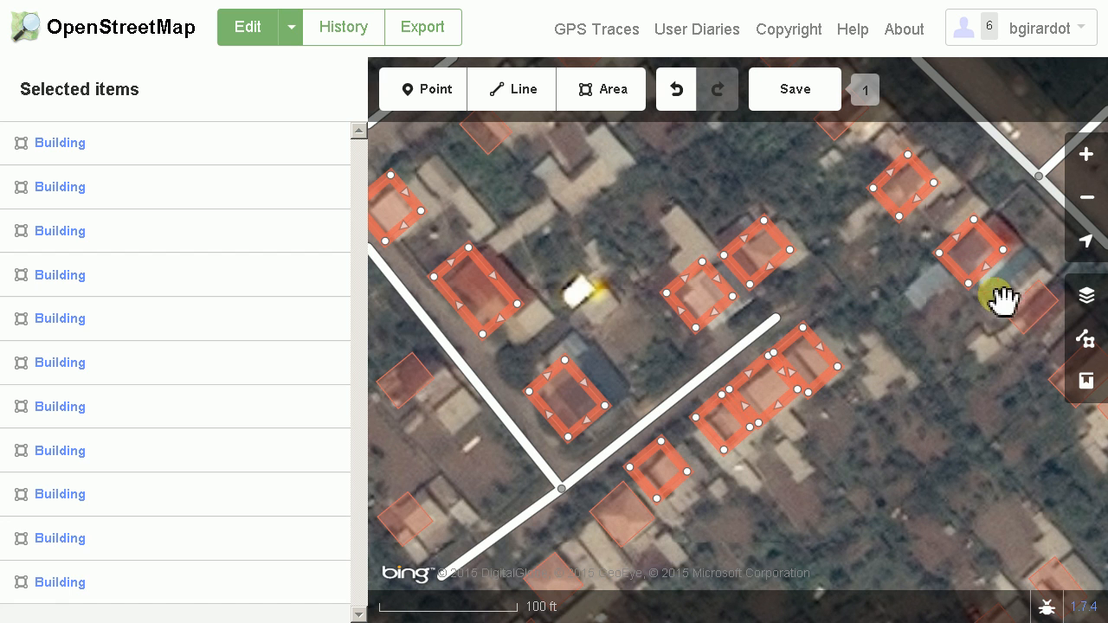
left_click(1054, 318, "shift")
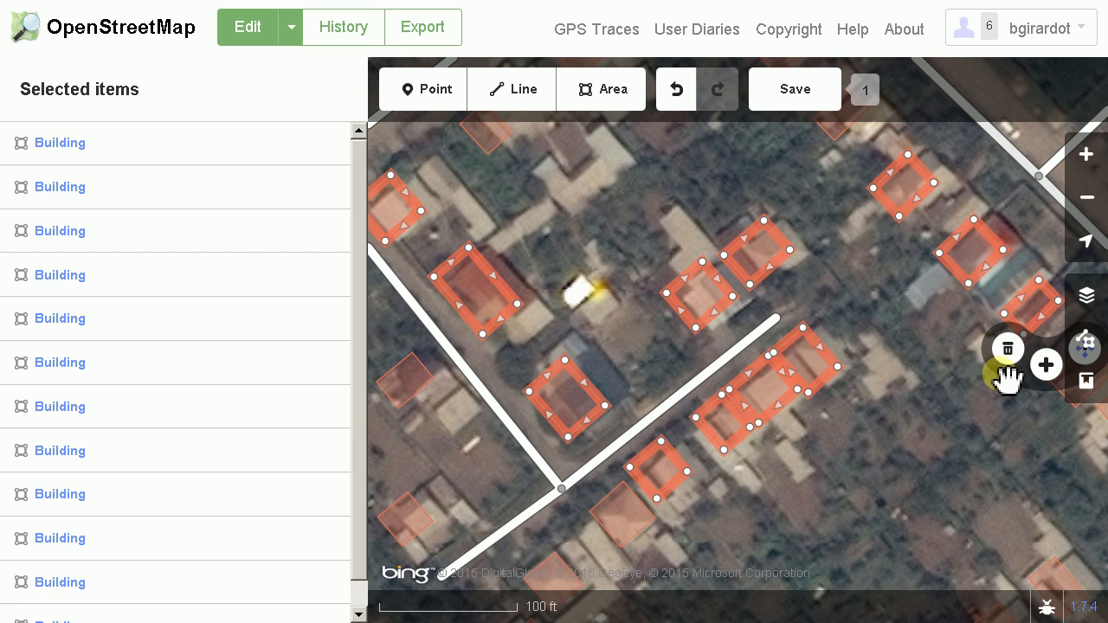
left_click_drag(979, 440, 886, 452)
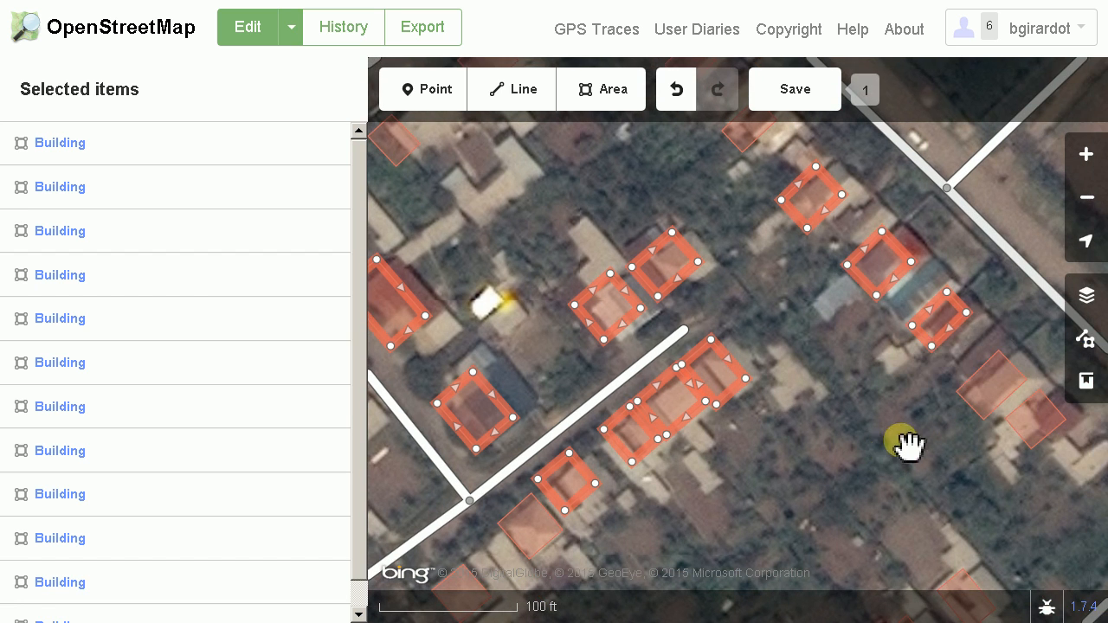
left_click(969, 397, "shift")
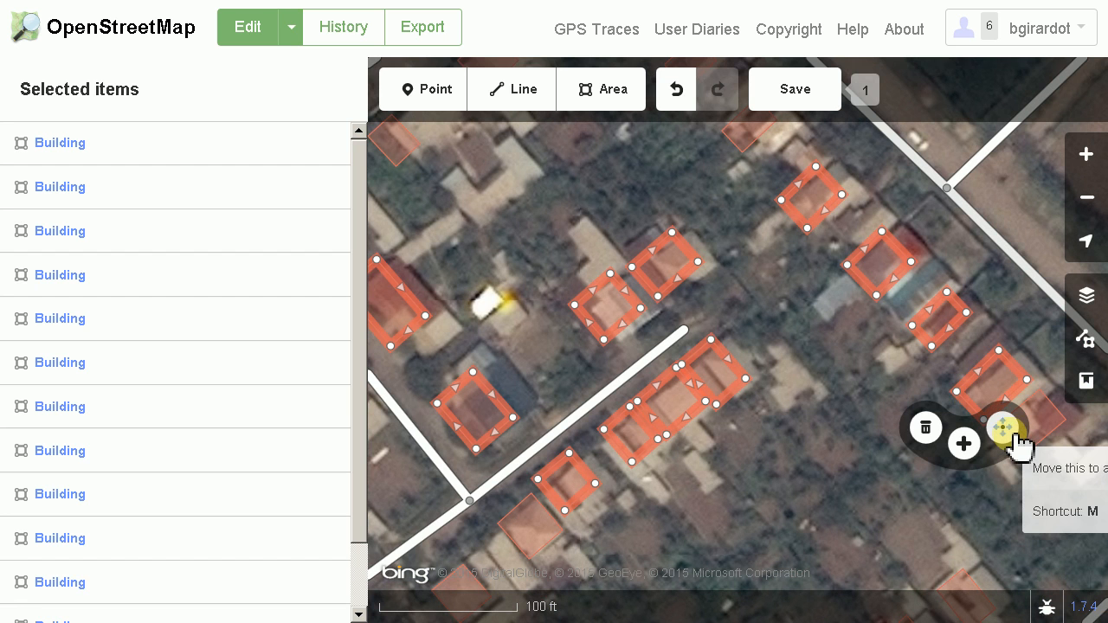
left_click(1005, 428)
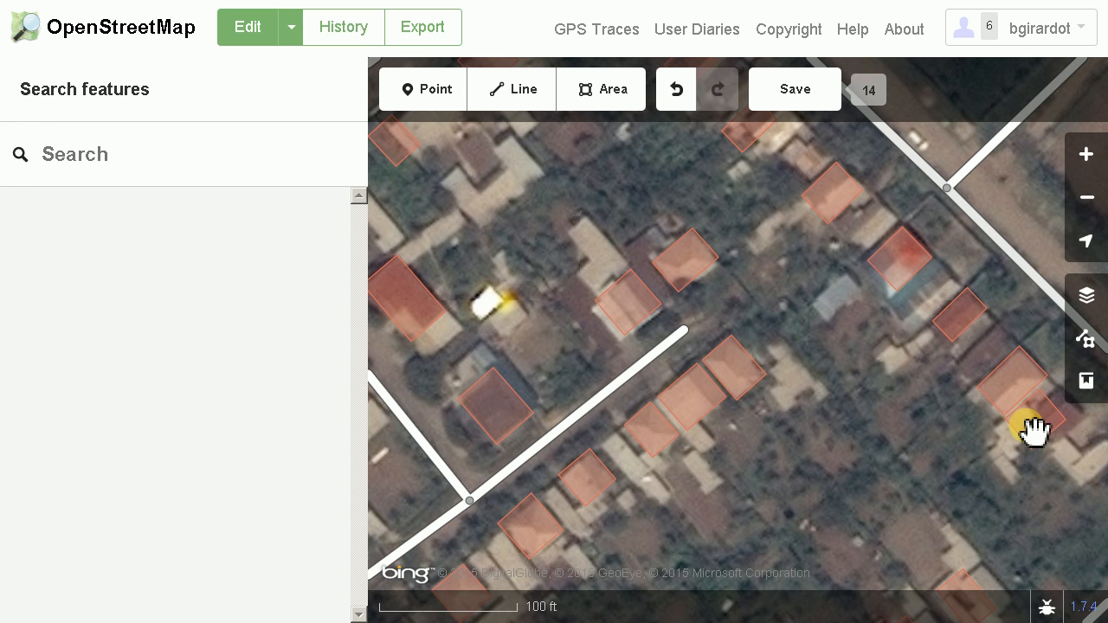
left_click(1030, 428)
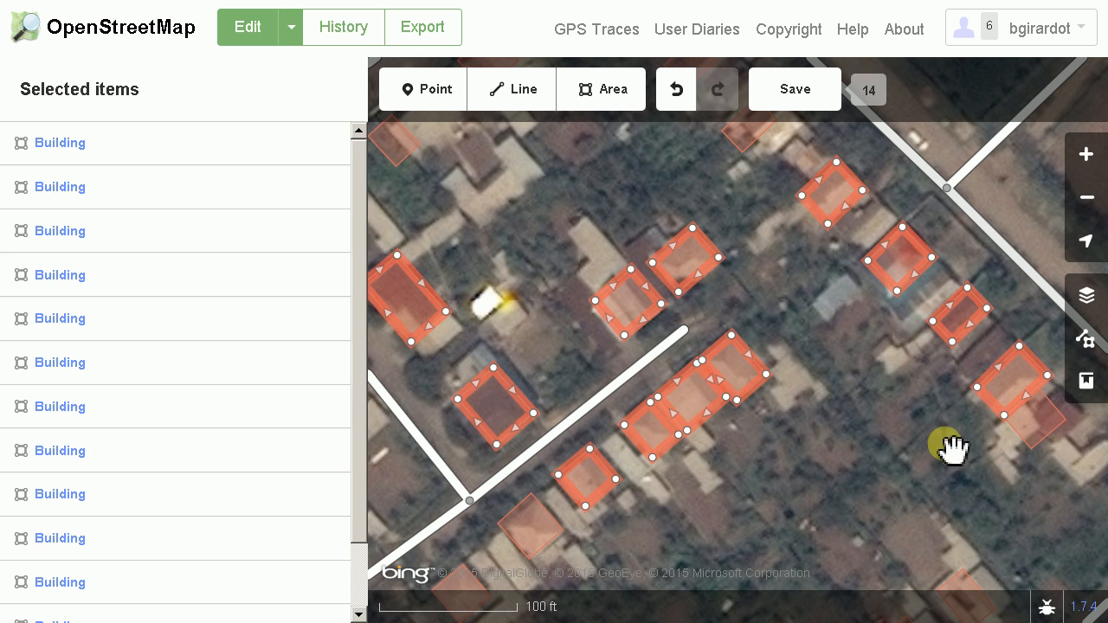
left_click(788, 463)
Reposition the middle outline in the row of three buildings southeast of the side street so it matches its roof
double_click(597, 509)
left_click_drag(979, 416, 837, 536)
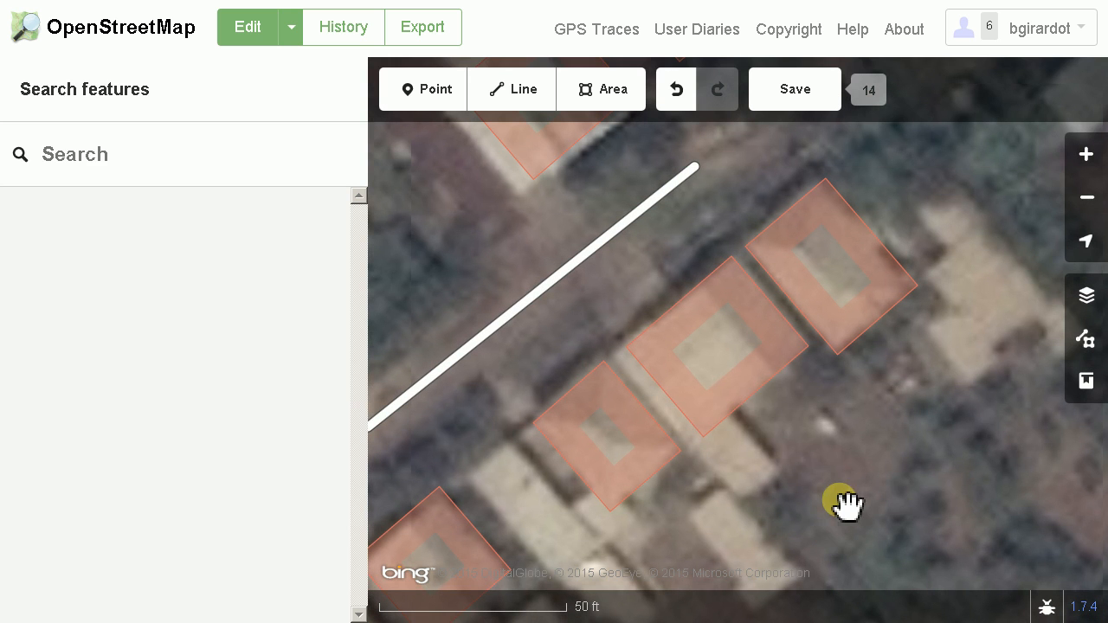
left_click(746, 407)
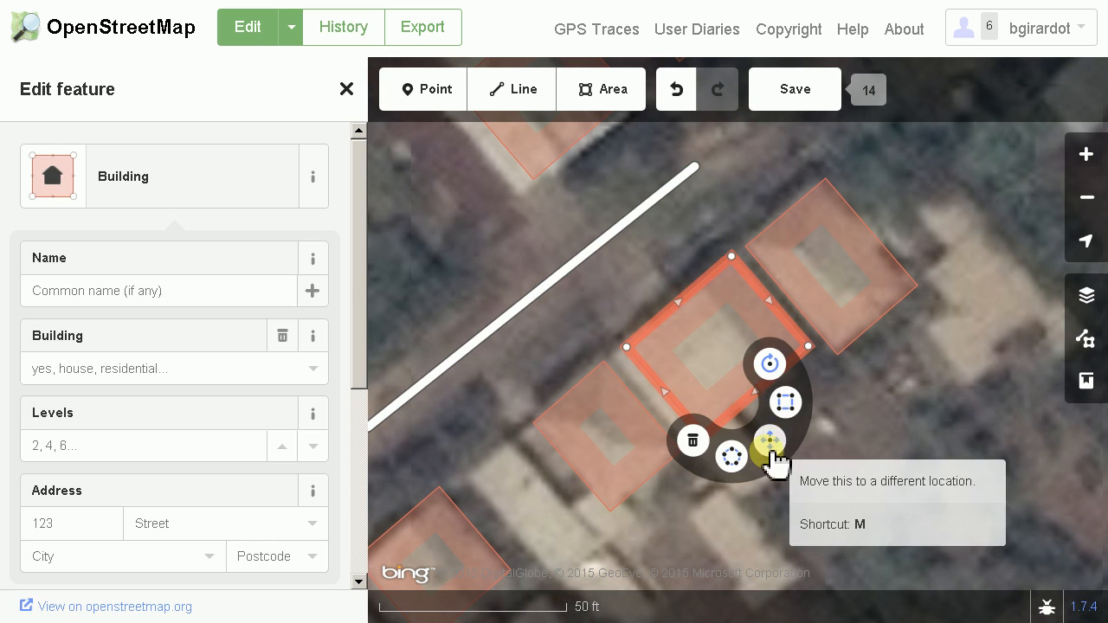
left_click(772, 443)
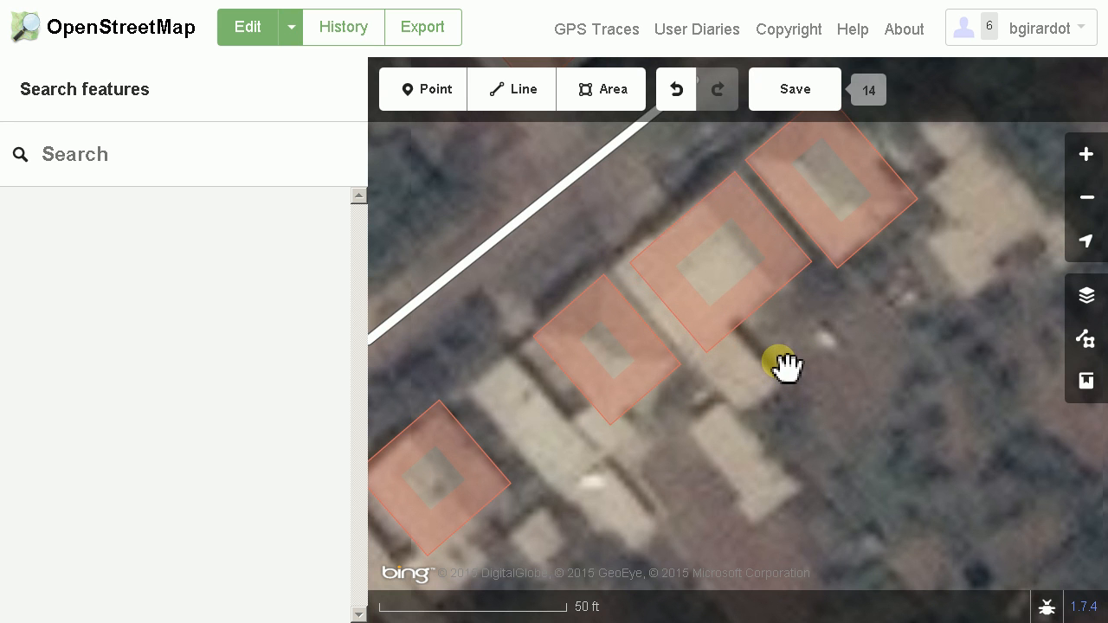
left_click(783, 365)
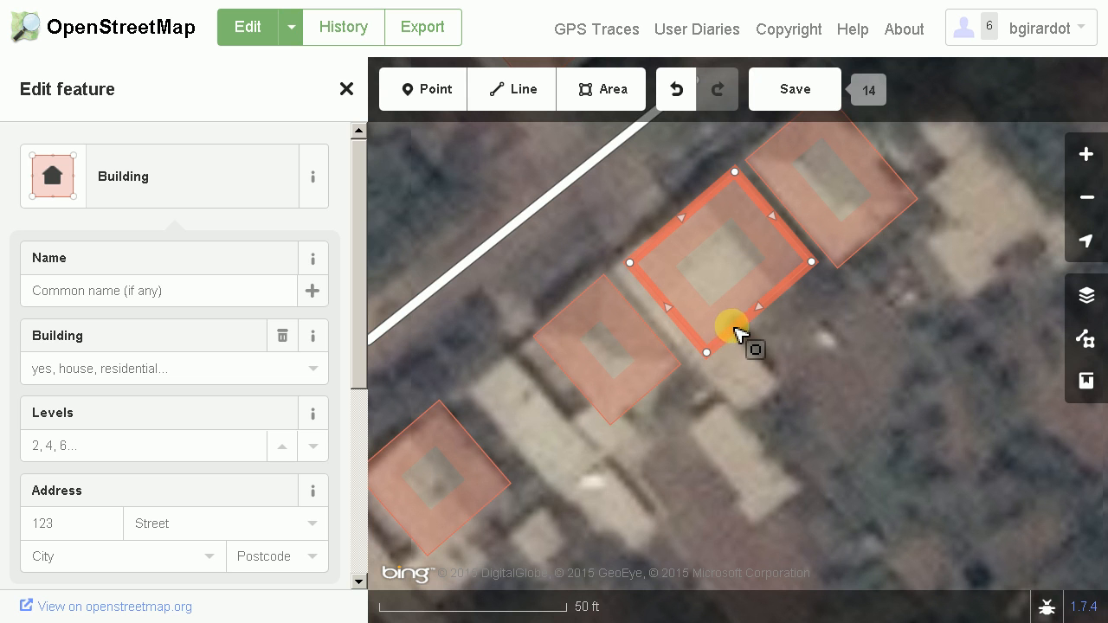
right_click(740, 327)
left_click(774, 366)
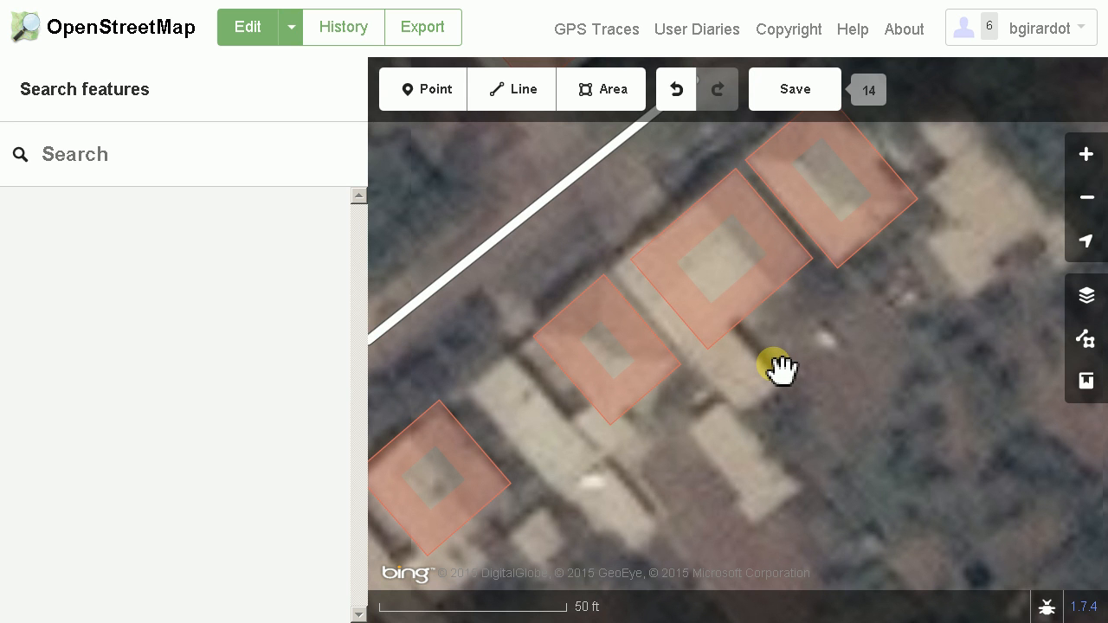
left_click(773, 363)
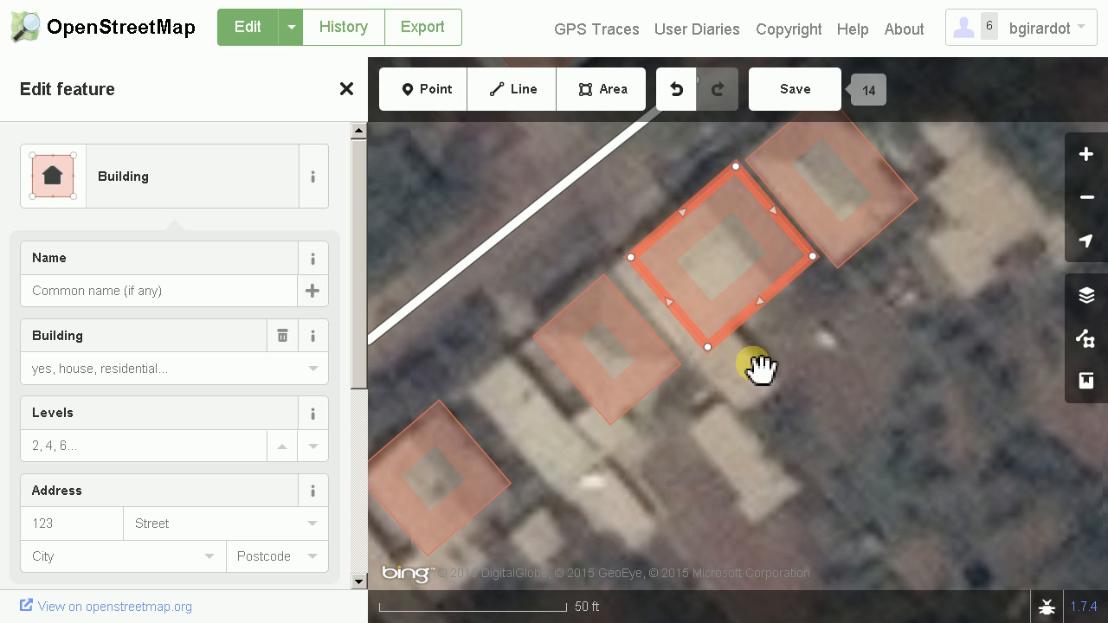
Narrow the middle building outline by moving its two southwestern-side corners northeast to the roof's edge, and square its corners
left_click_drag(708, 348, 735, 334)
left_click_drag(631, 257, 658, 240)
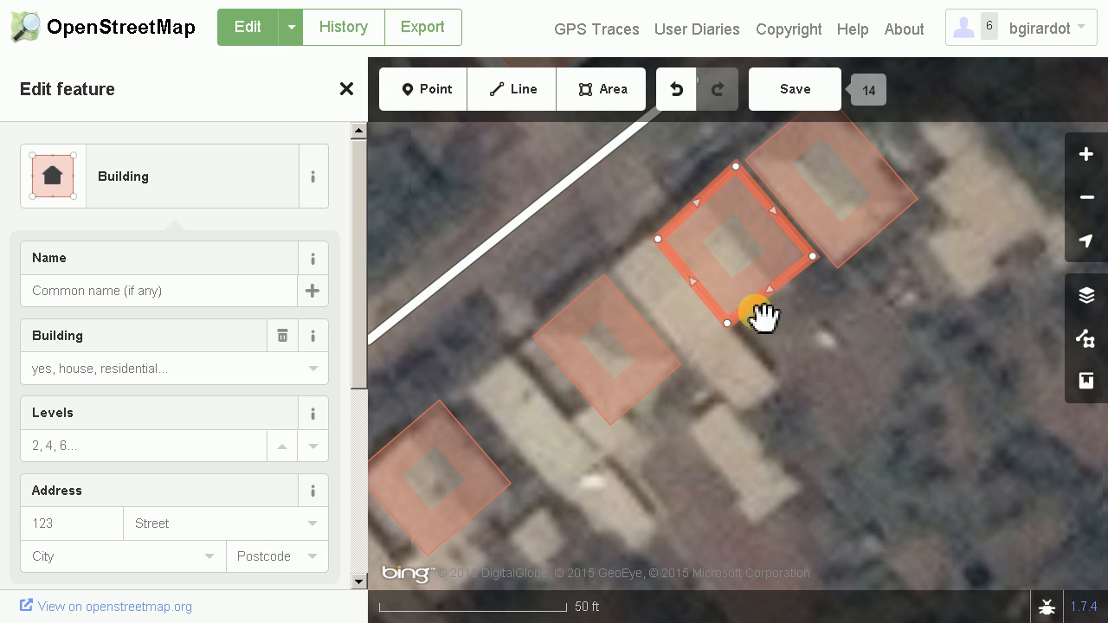
right_click(750, 314)
left_click(798, 315)
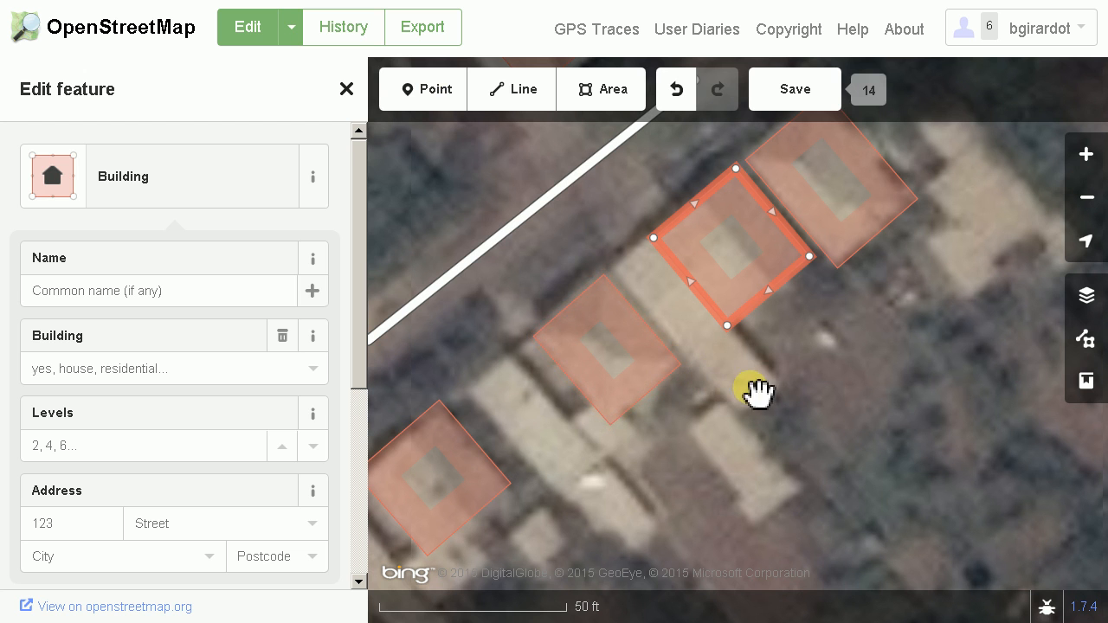
Start a new area over the long narrow roof adjoining the narrowed outline's southwestern side, placing its western corner and both southeastern-end corners
left_click_drag(812, 497, 856, 440)
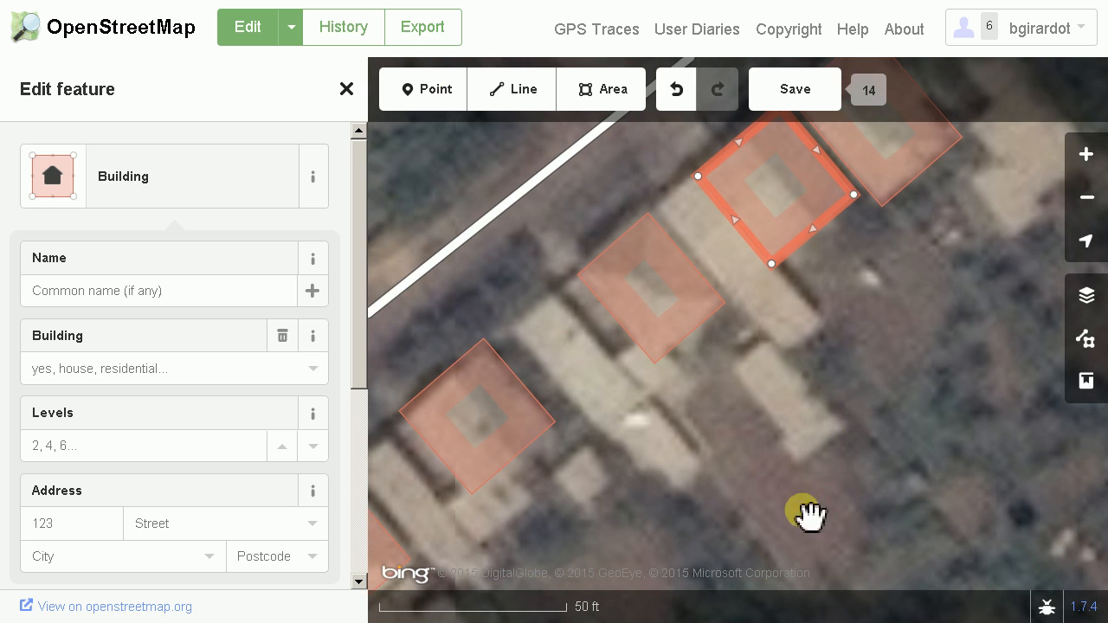
left_click_drag(885, 379, 833, 449)
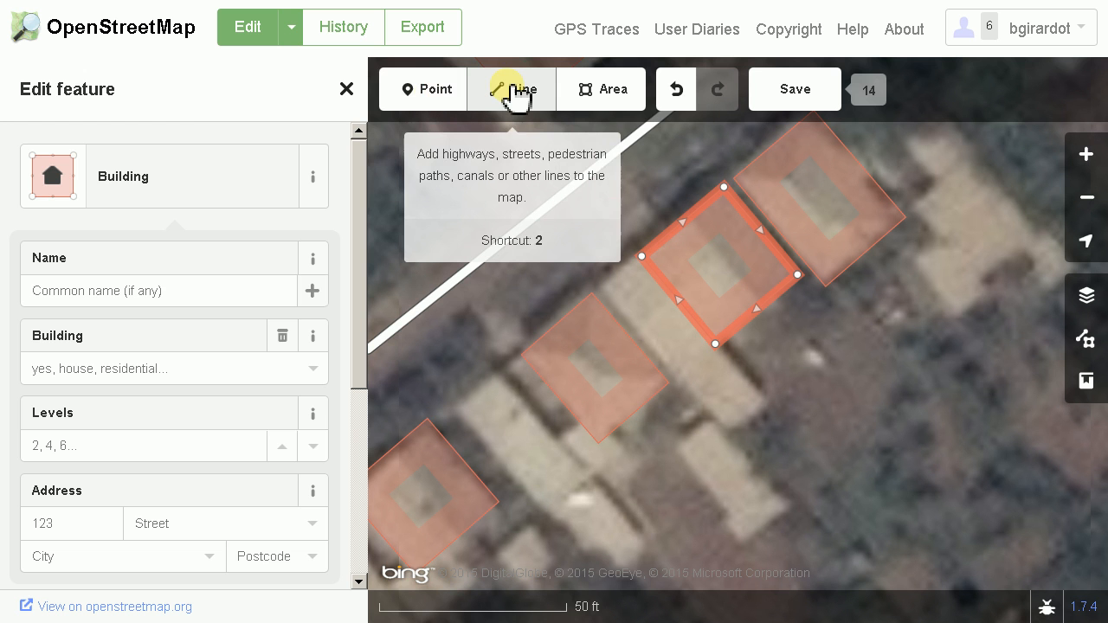
scroll(663, 401, "down", 3)
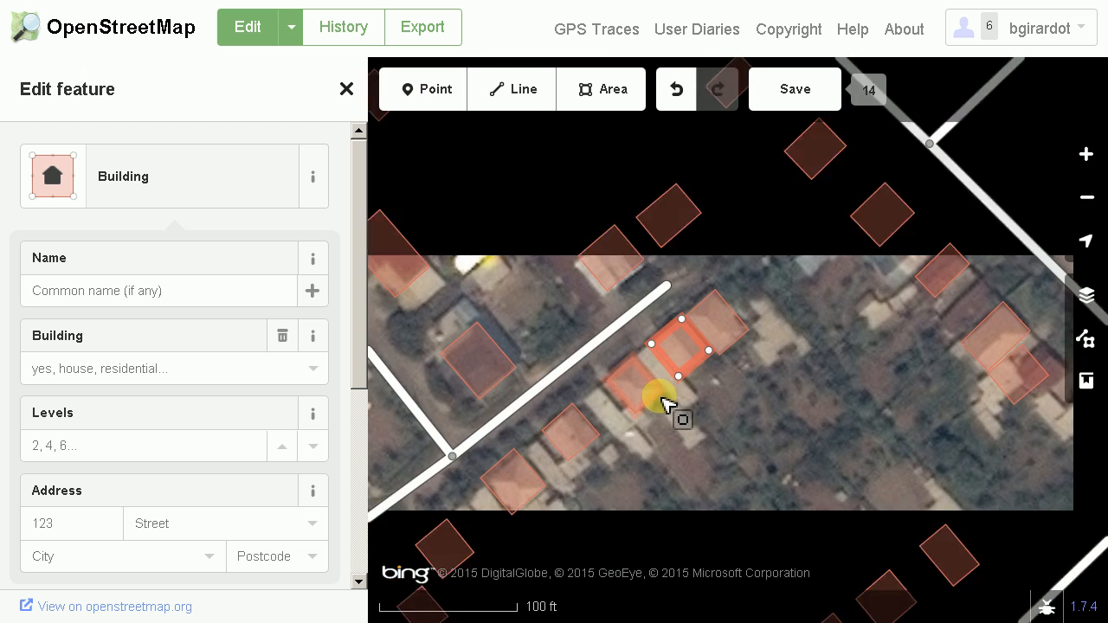
scroll(678, 486, "down", 3)
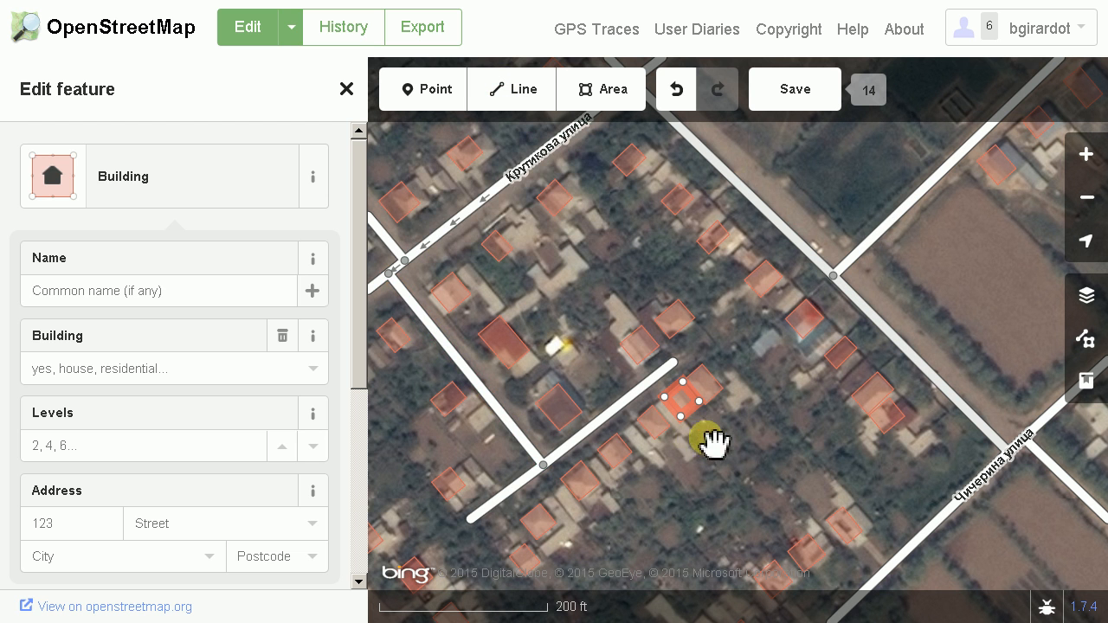
scroll(680, 433, "up", 5)
scroll(680, 428, "up", 2)
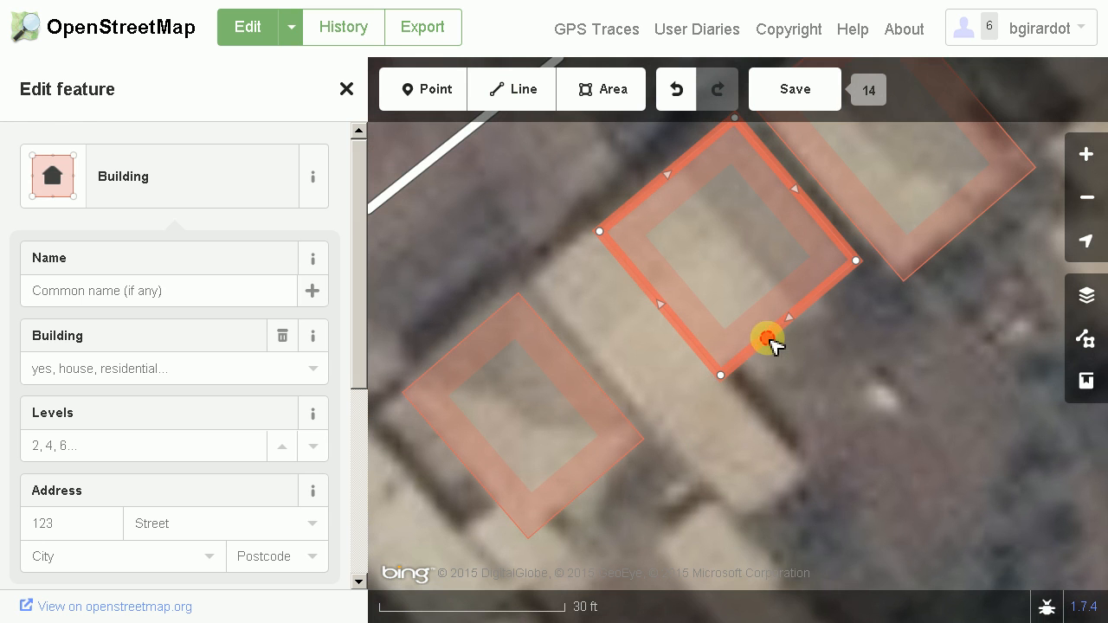
left_click_drag(770, 345, 785, 357)
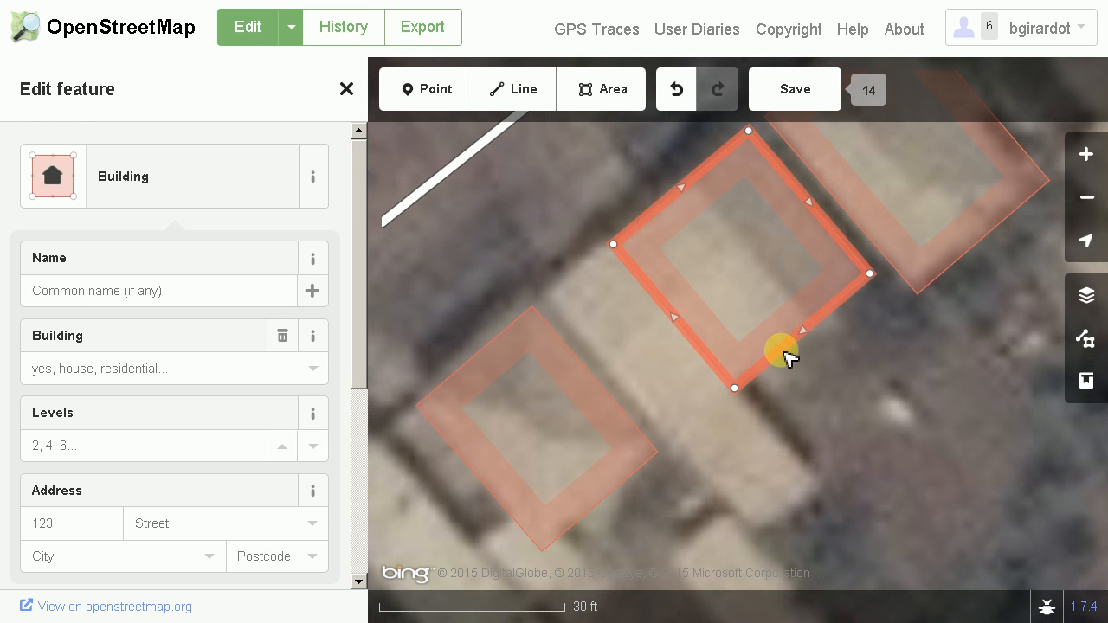
left_click(606, 92)
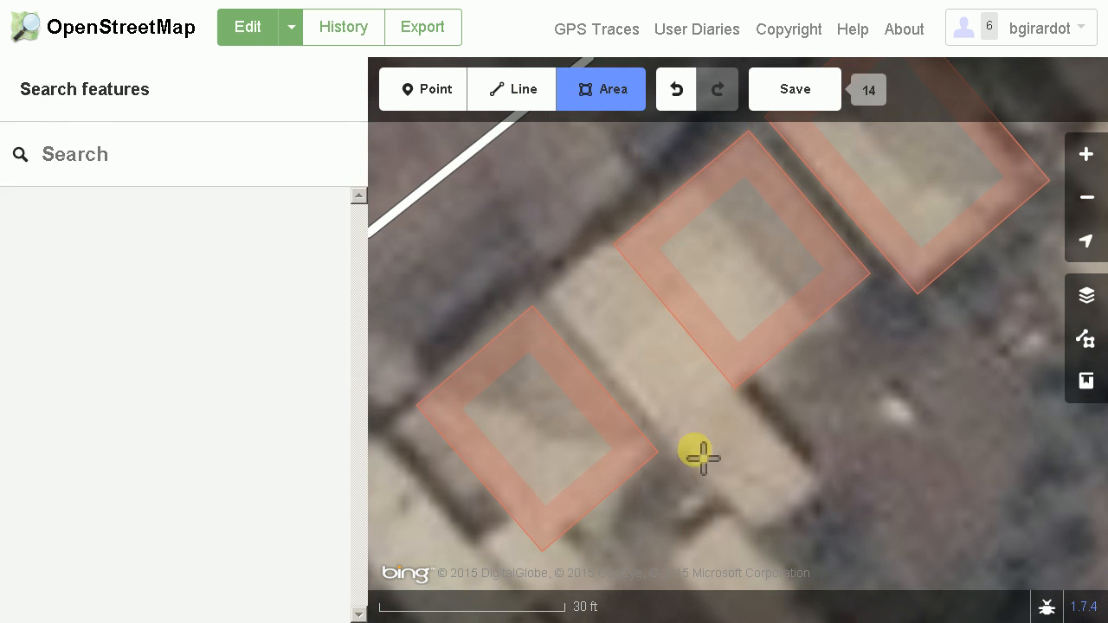
left_click(549, 295)
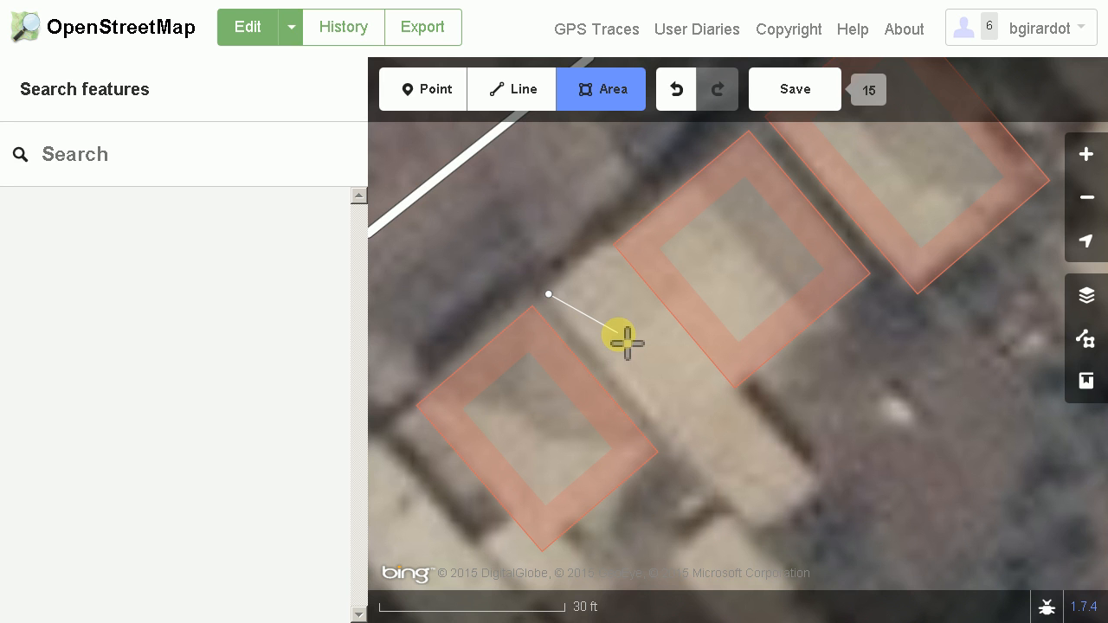
left_click(755, 530)
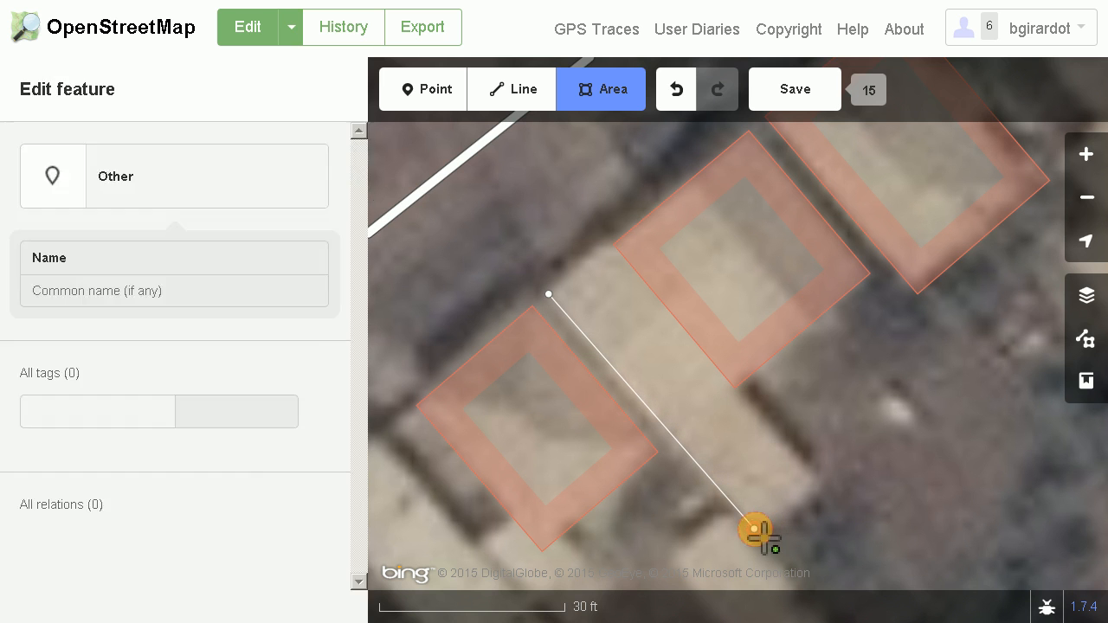
left_click(820, 485)
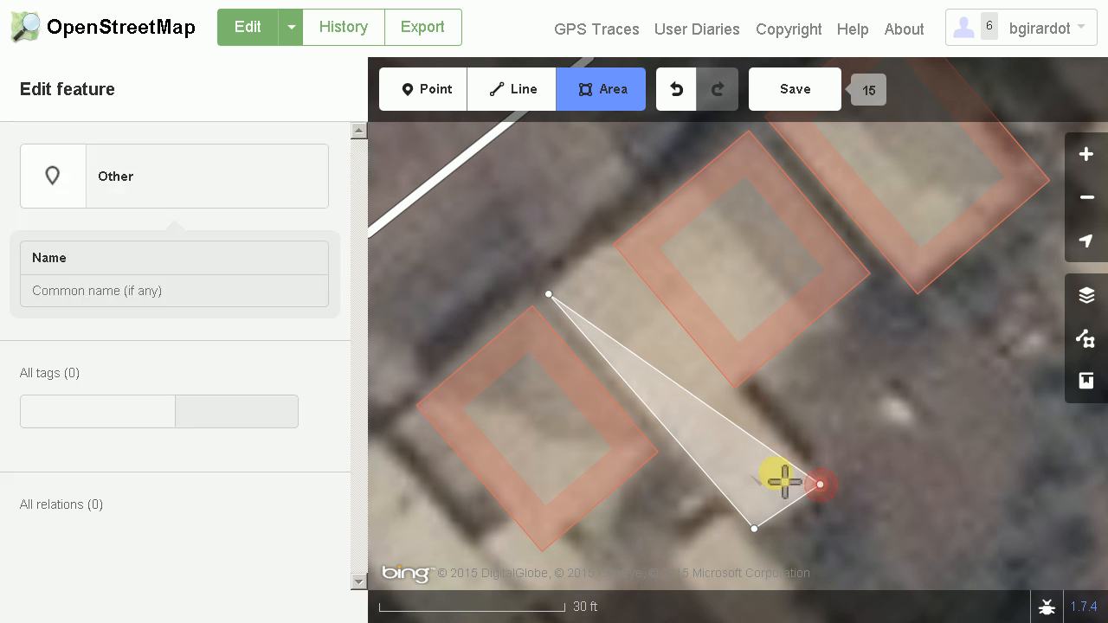
Close the long narrow area with its northern corner at the roof's edge, kept unattached to the neighbouring building outline
double_click(612, 258)
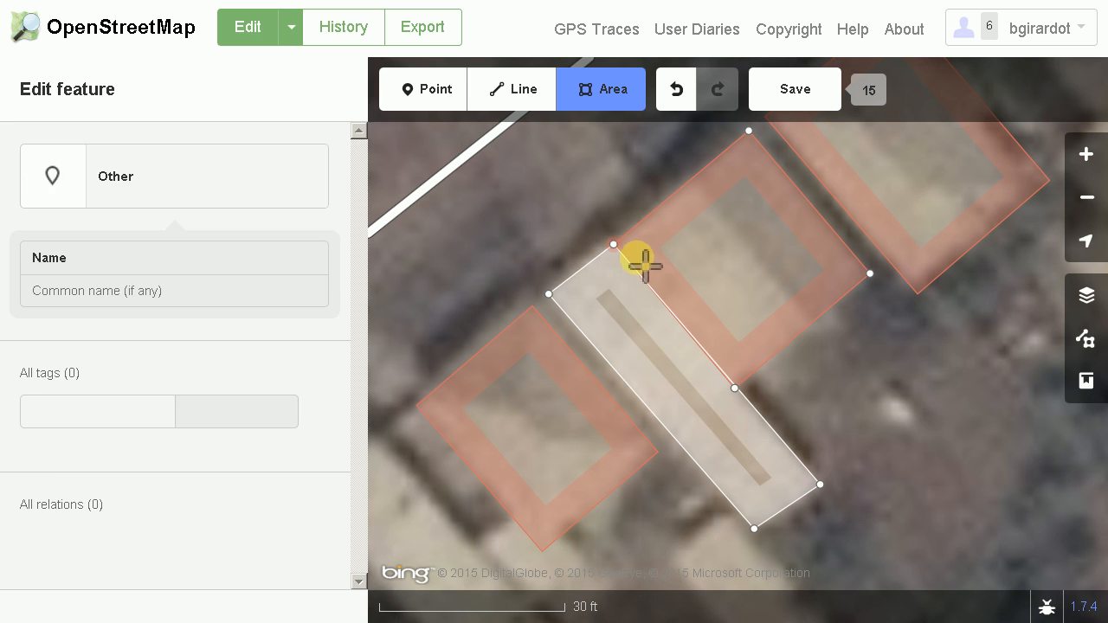
key("ctrl+z")
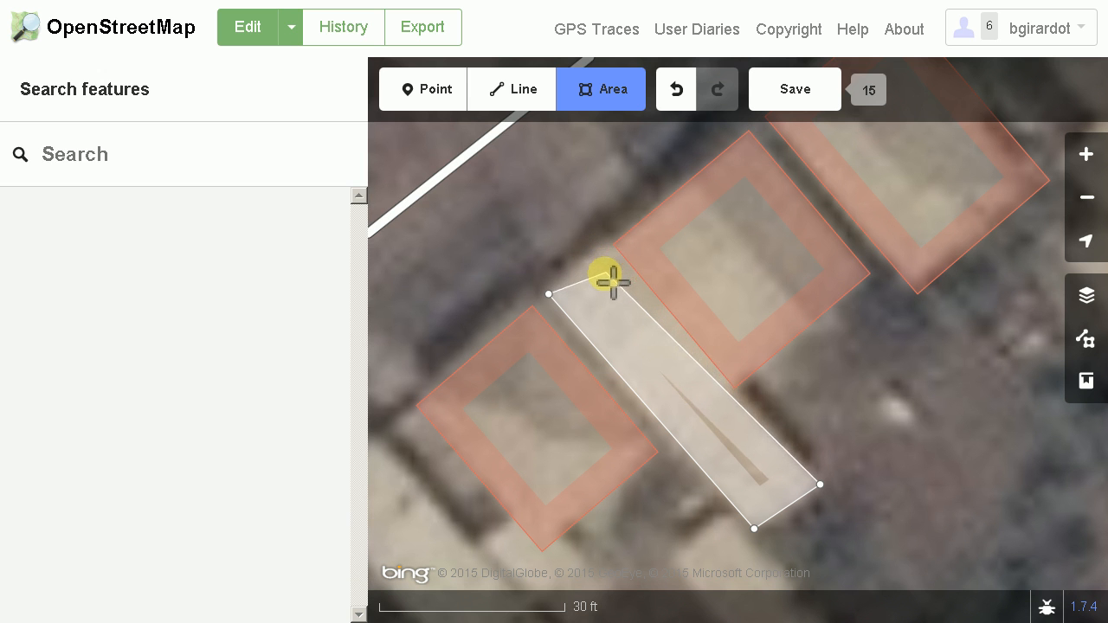
scroll(606, 275, "up", 2)
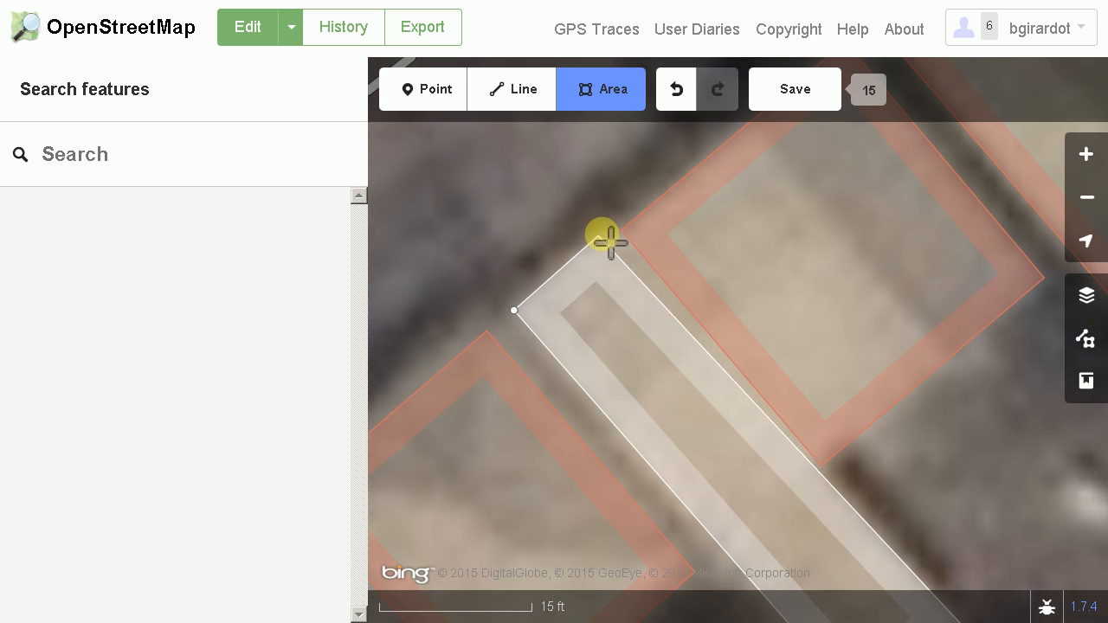
double_click(641, 251)
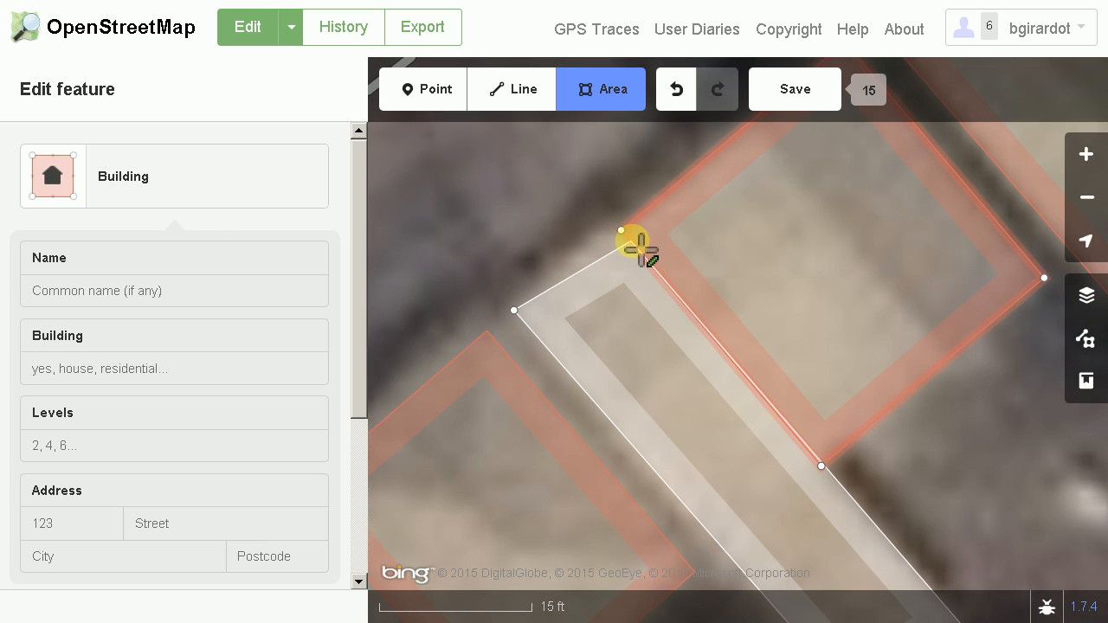
left_click(623, 233)
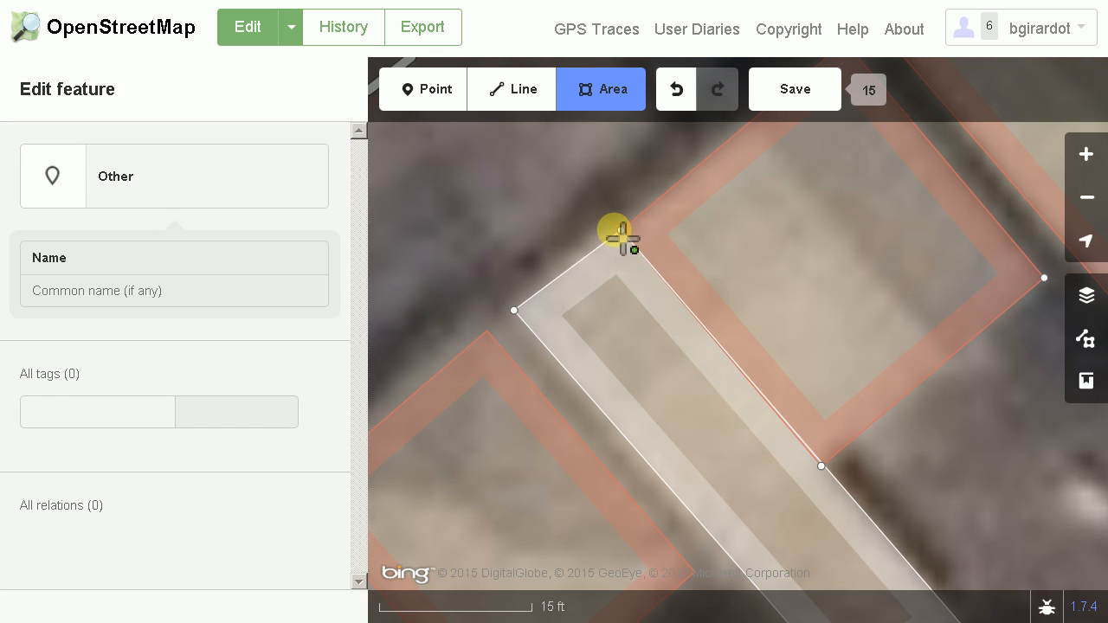
scroll(611, 262, "up", 5)
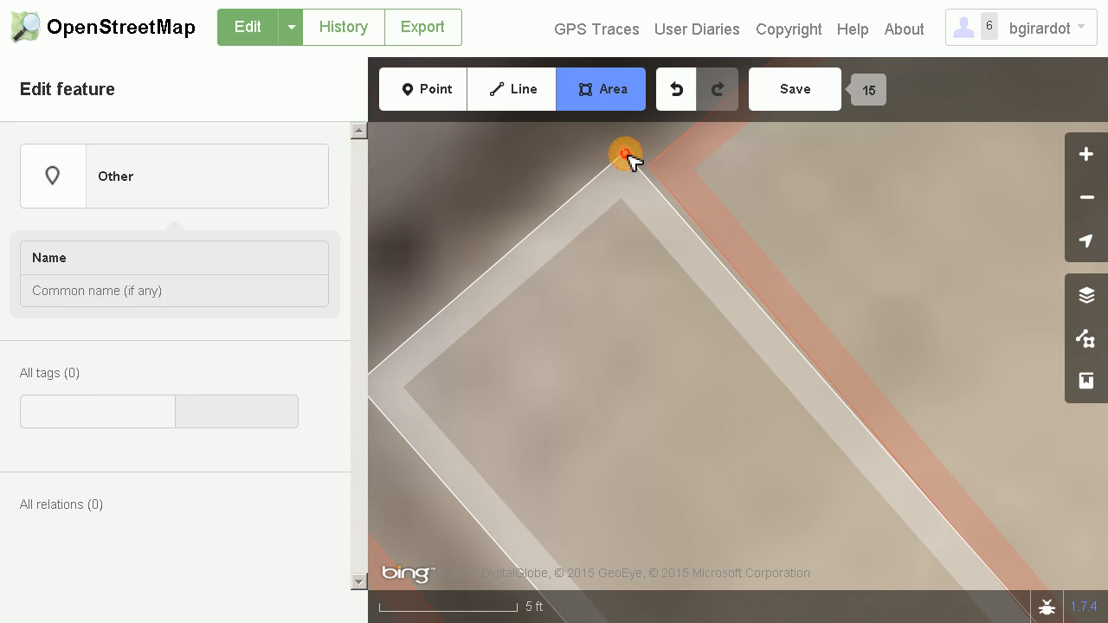
left_click(626, 157)
scroll(684, 360, "down", 5)
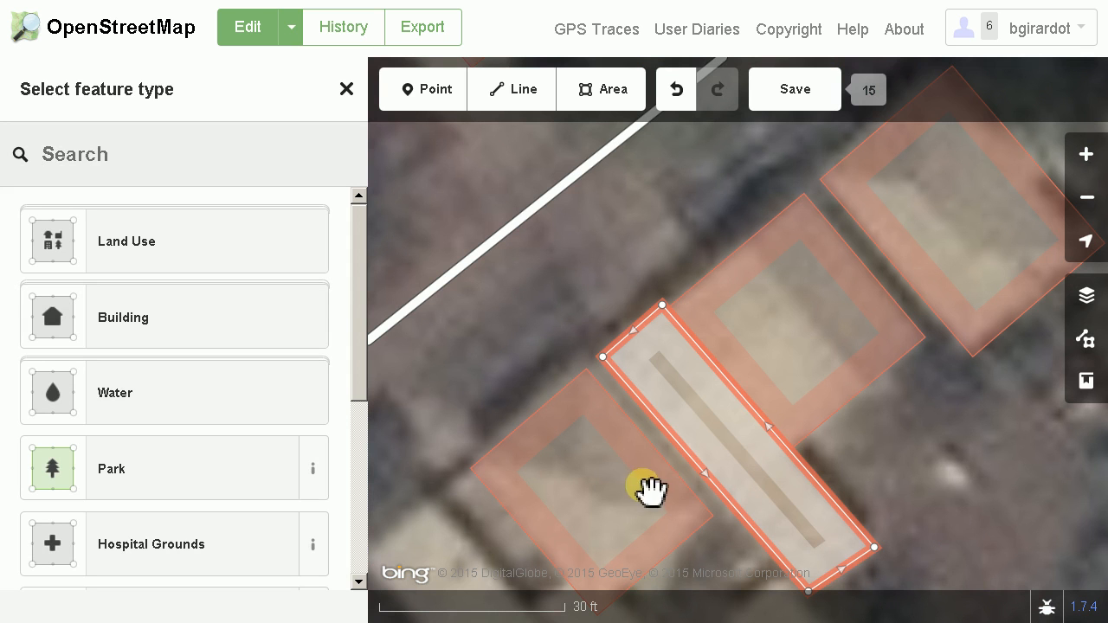
Set the new long narrow area's feature type to the generic Building and square its corners
left_click_drag(937, 515, 892, 428)
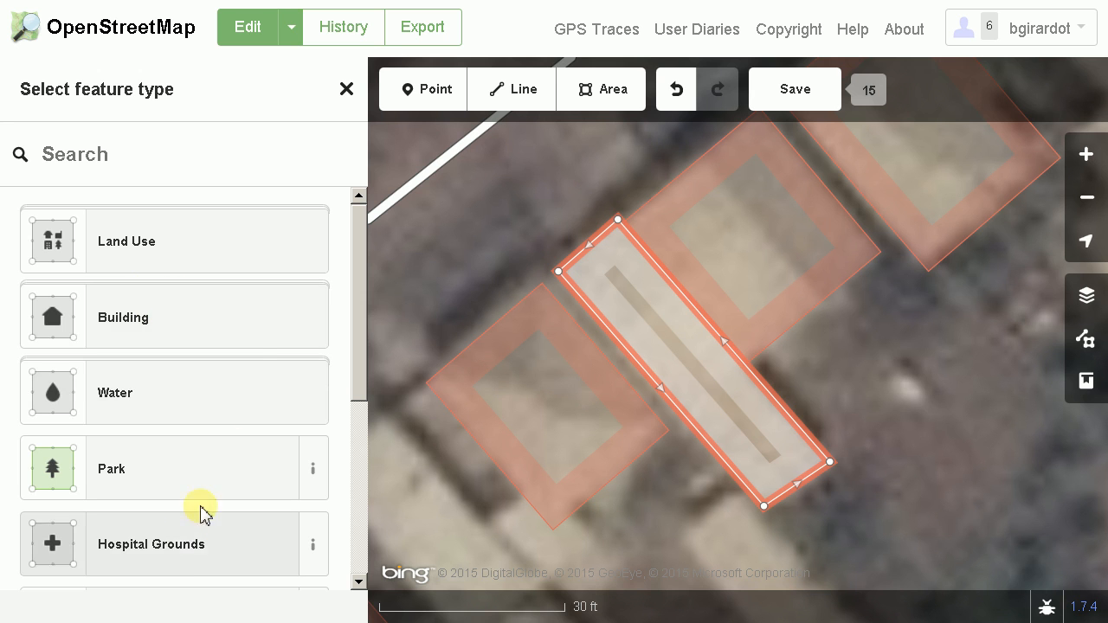
left_click(198, 337)
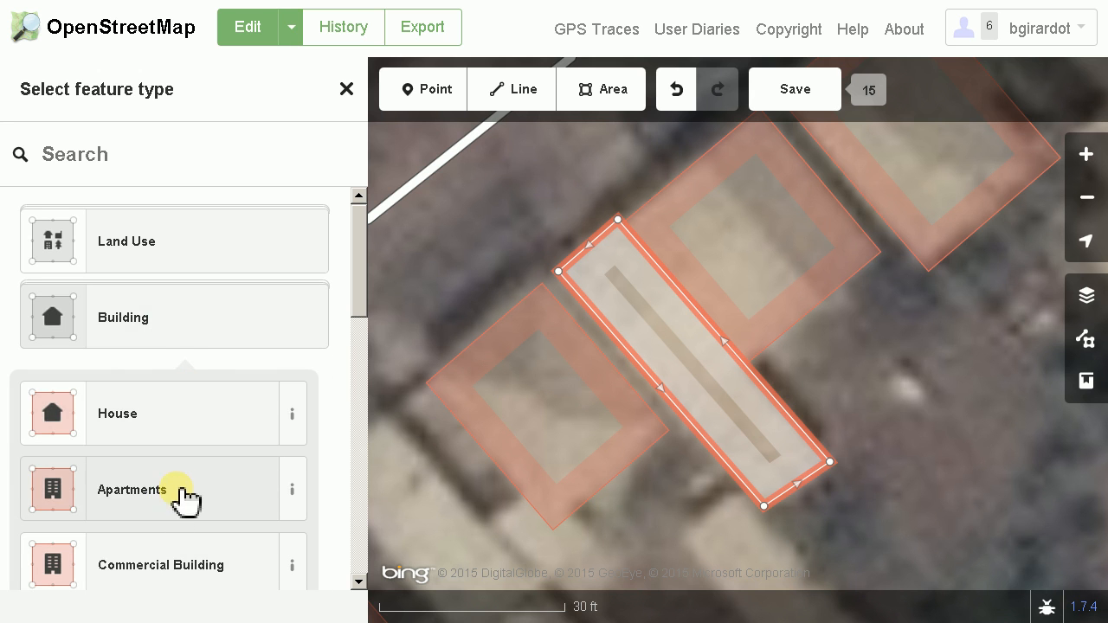
left_click_drag(360, 290, 358, 321)
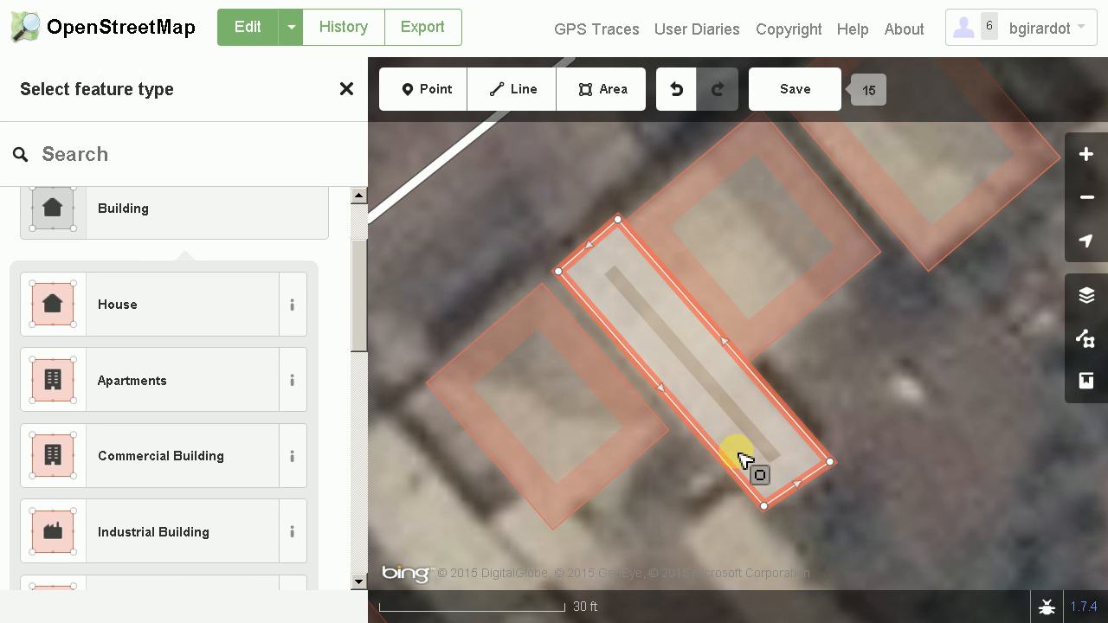
scroll(750, 465, "down", 2)
scroll(738, 468, "up", 2)
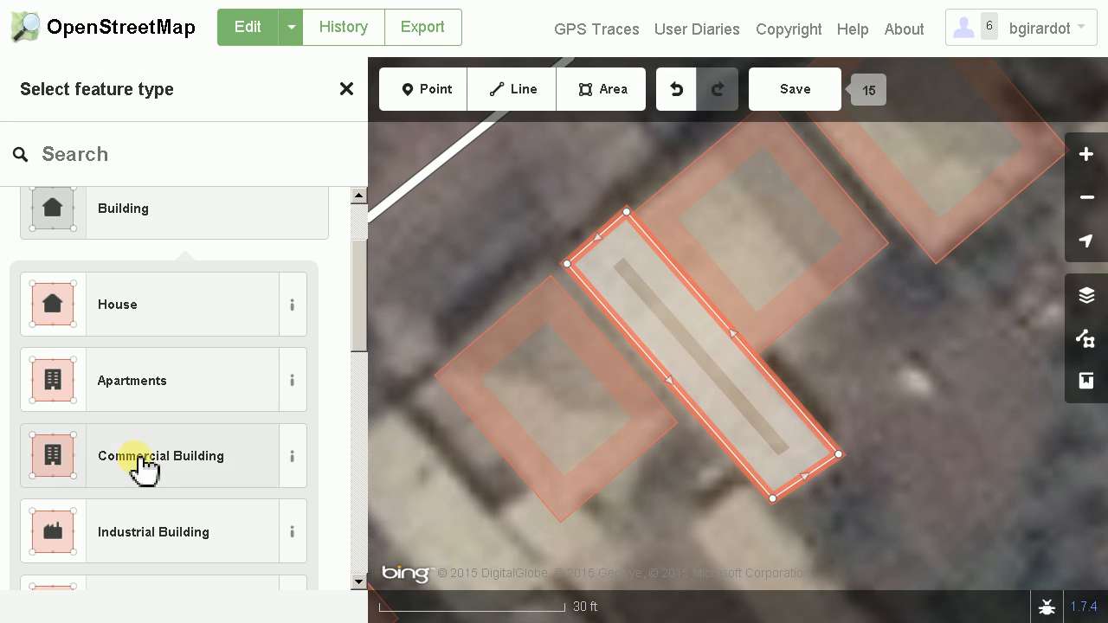
left_click_drag(356, 300, 348, 369)
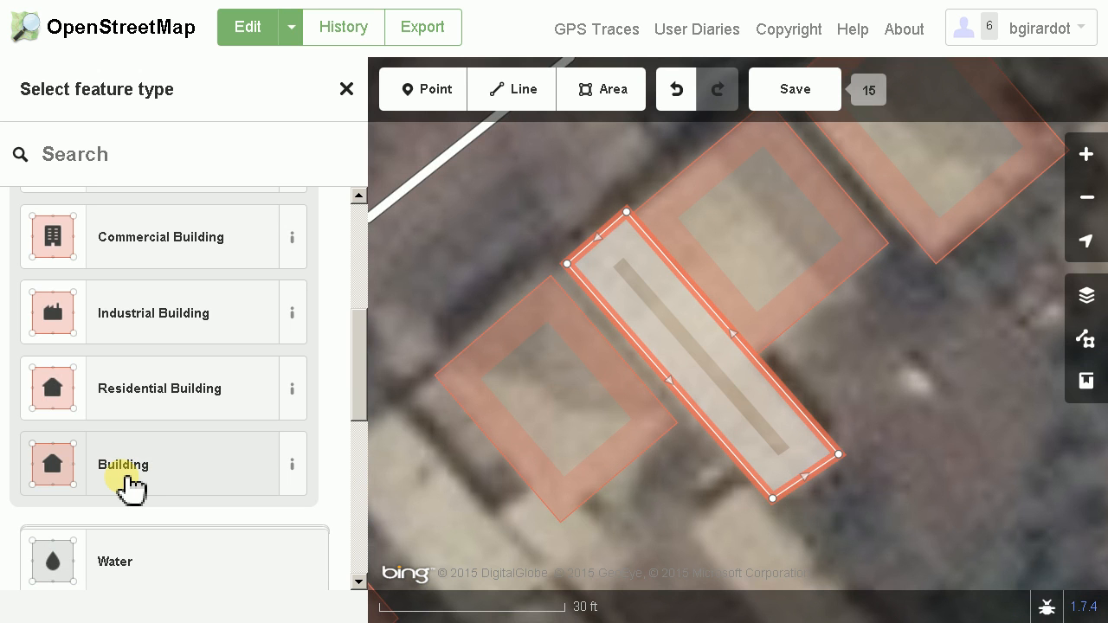
left_click(178, 472)
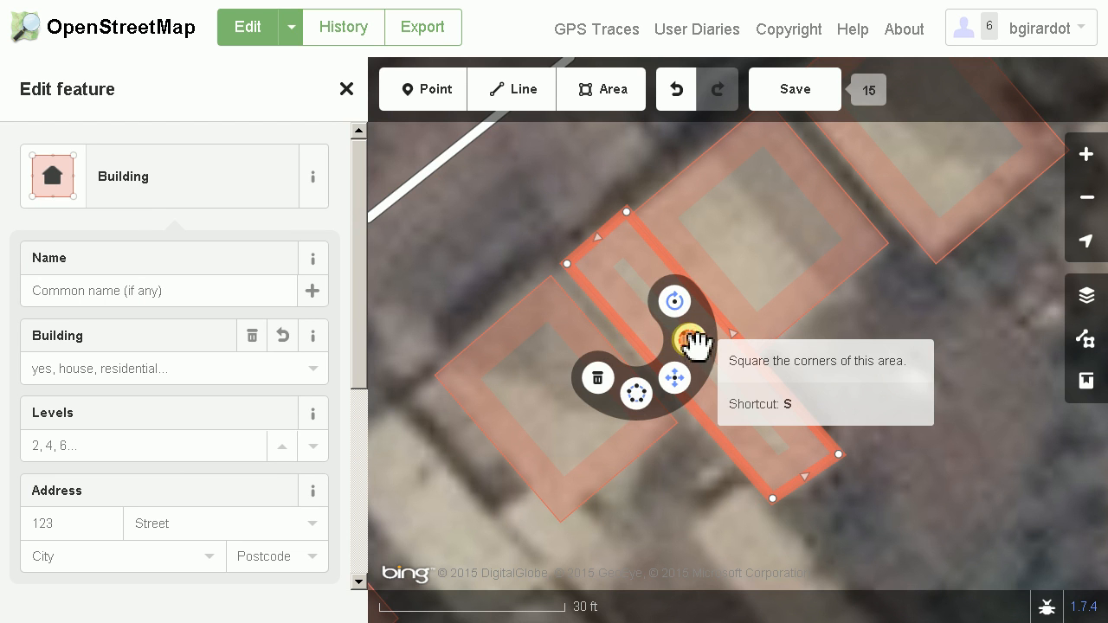
left_click(690, 342)
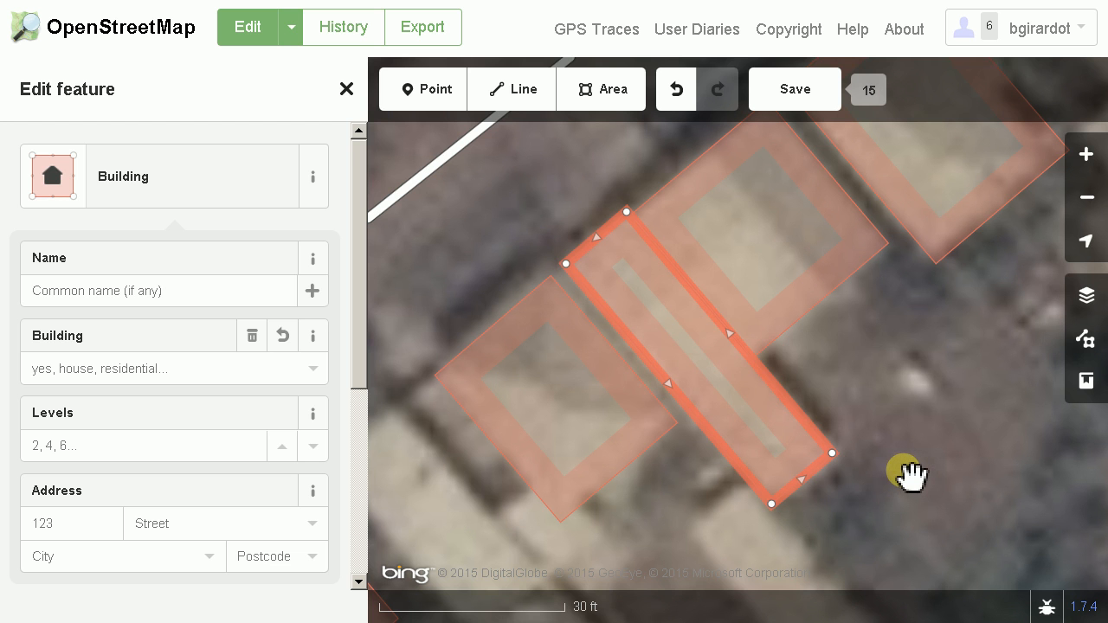
Examine the imagery around the side street and the gardens to its southeast for roofs that are not yet traced
scroll(913, 474, "down", 2)
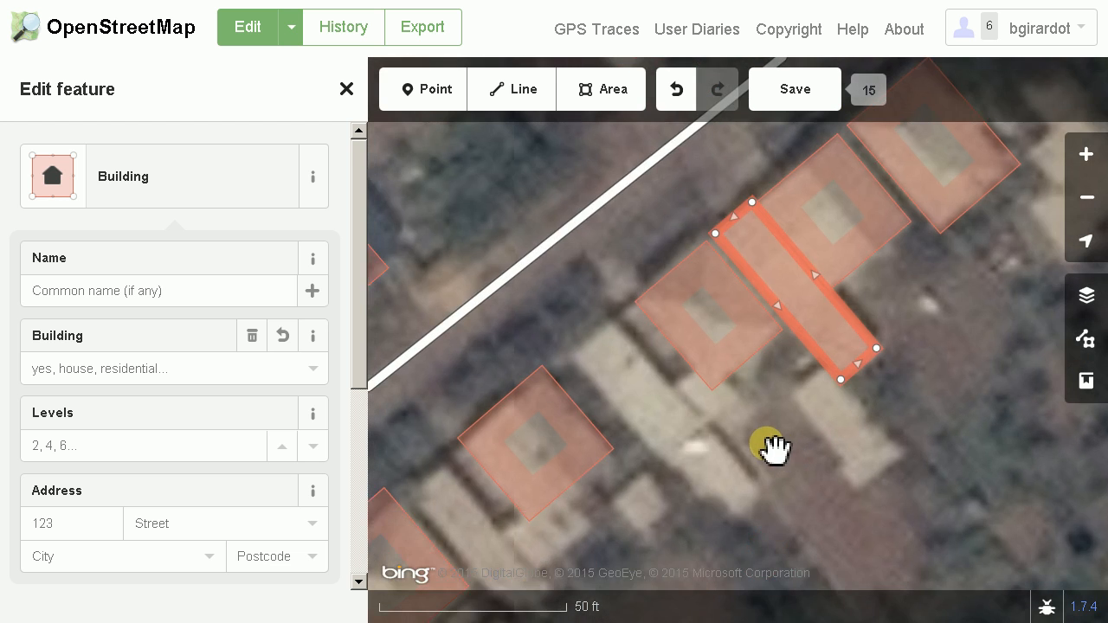
scroll(775, 455, "up", 4)
scroll(777, 414, "down", 4)
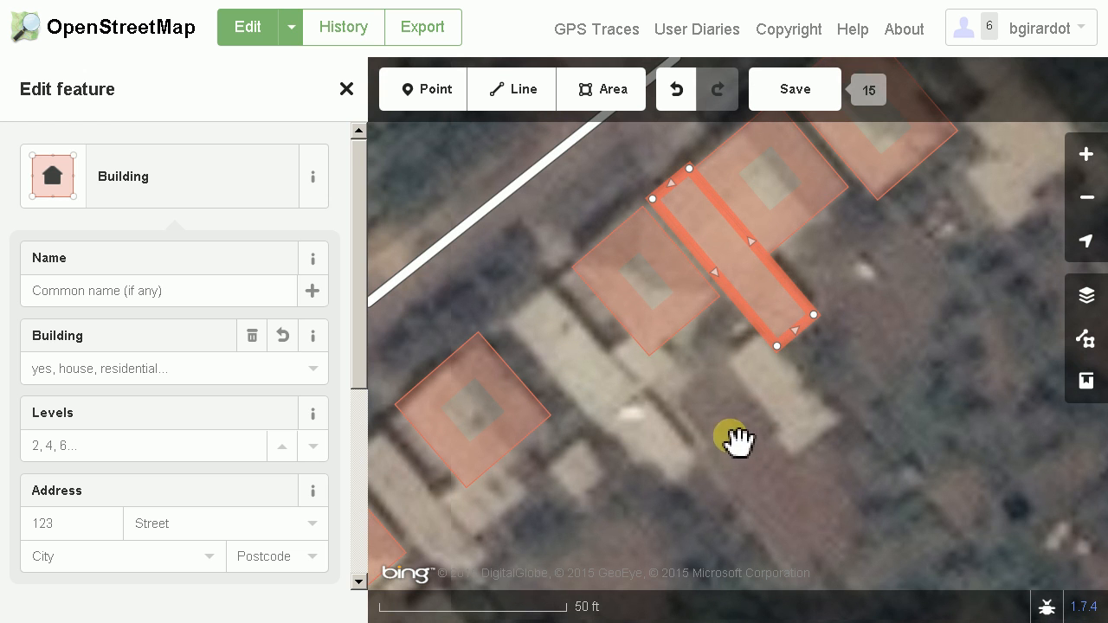
left_click_drag(816, 520, 714, 383)
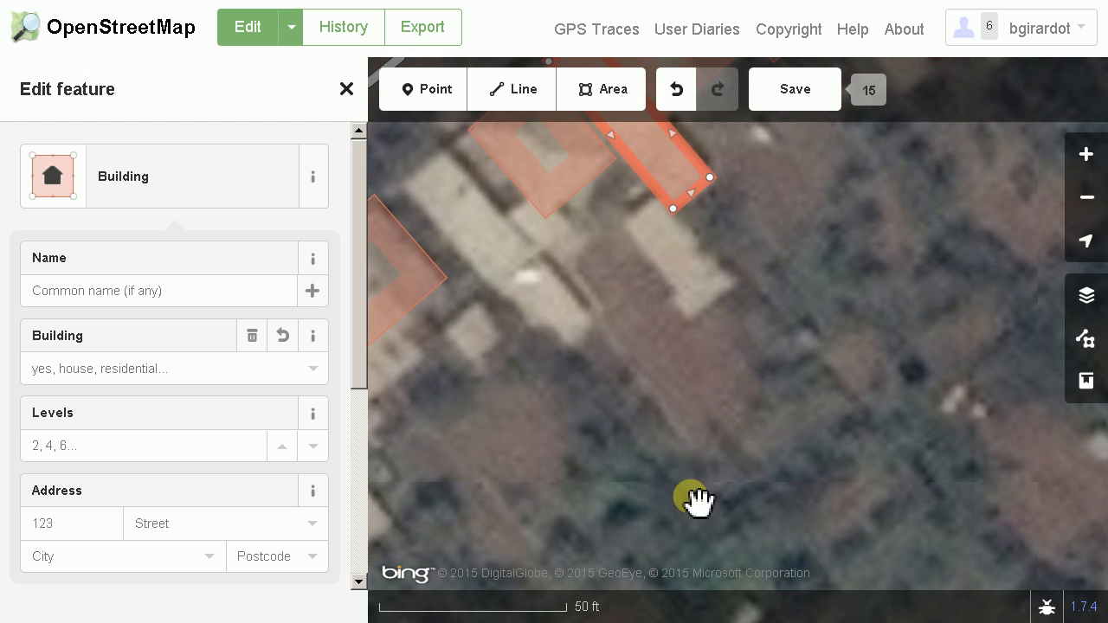
scroll(860, 472, "down", 3)
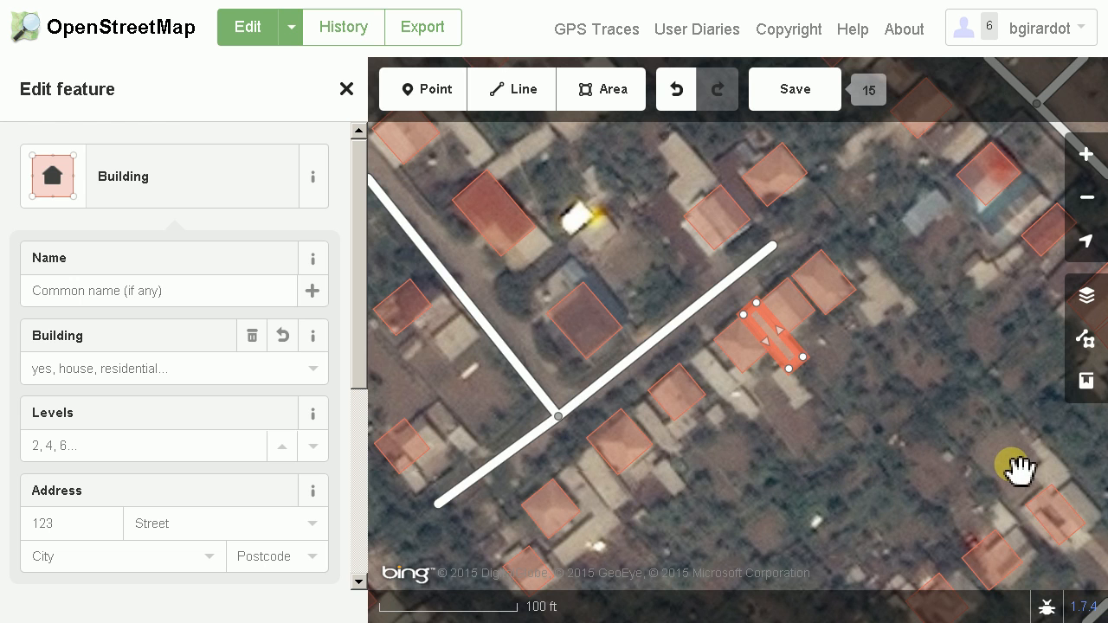
scroll(1011, 468, "up", 3)
left_click_drag(1005, 466, 765, 375)
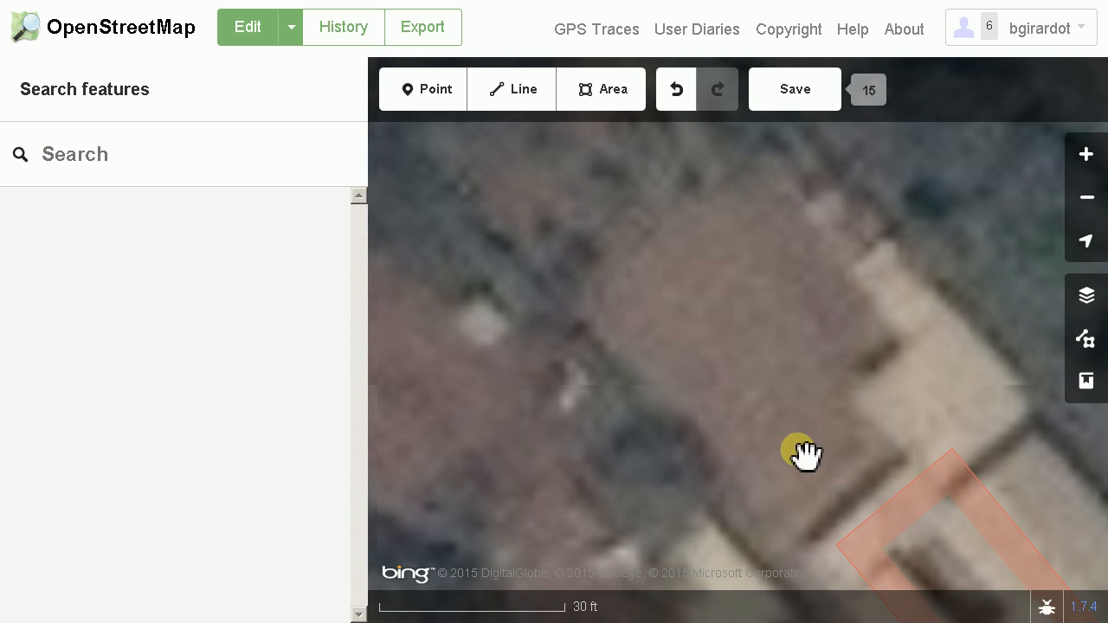
scroll(733, 372, "down", 2)
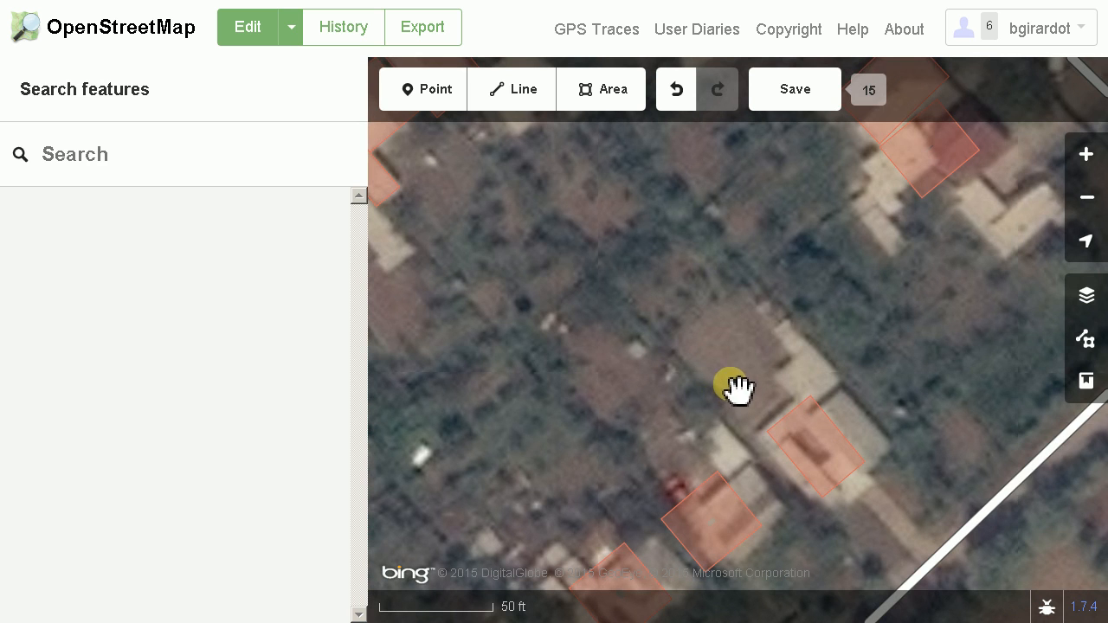
left_click_drag(577, 307, 811, 386)
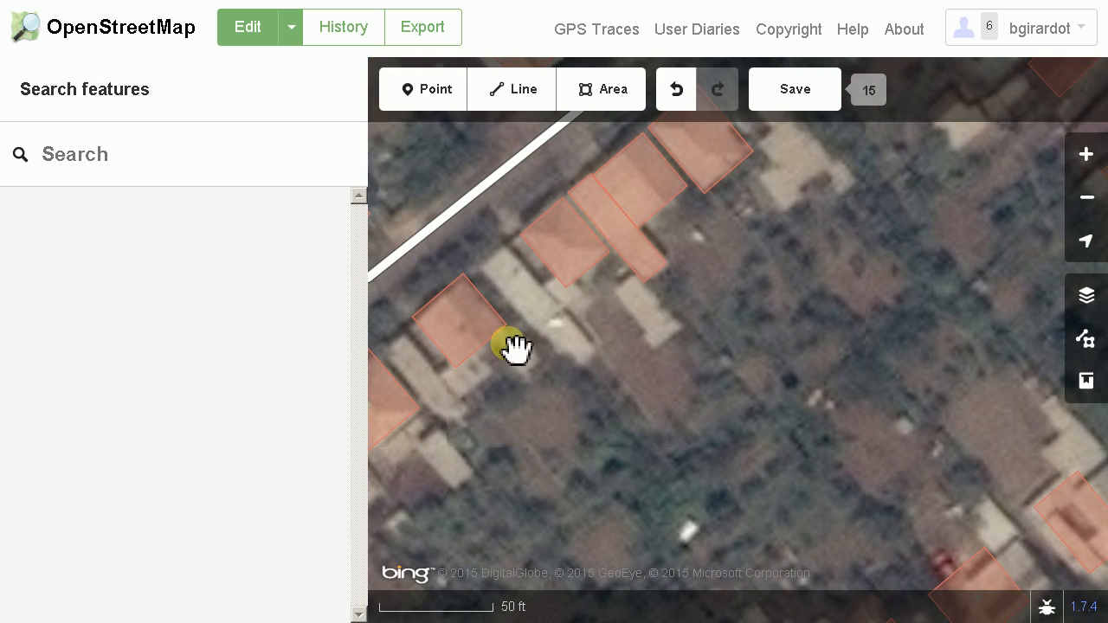
left_click_drag(586, 346, 670, 373)
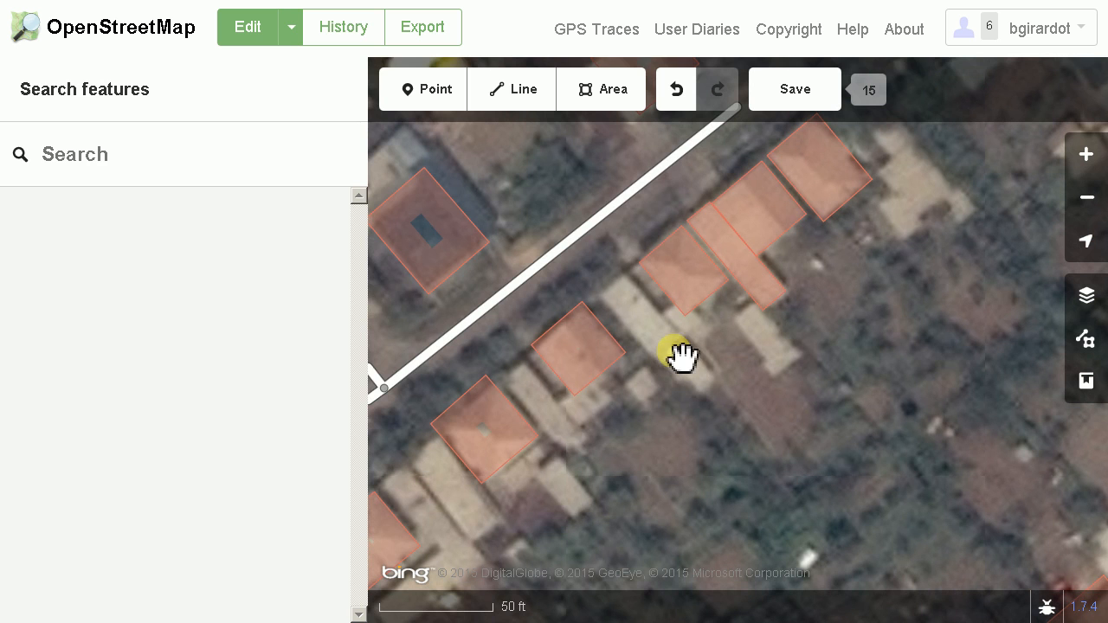
scroll(679, 362, "up", 3)
scroll(645, 346, "up", 3)
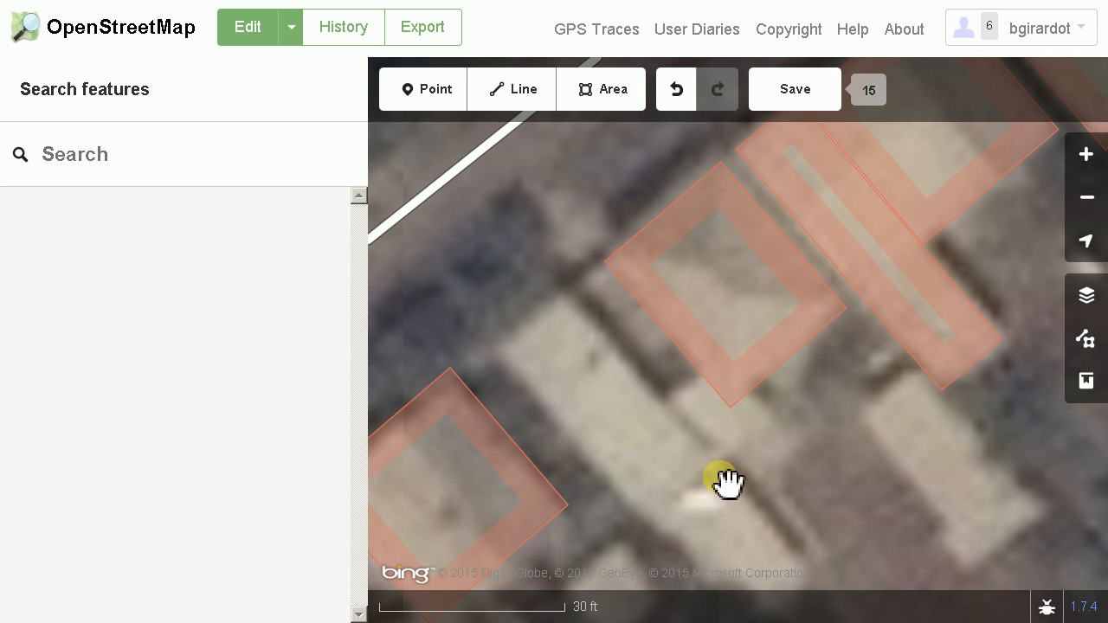
left_click_drag(806, 473, 680, 311)
scroll(693, 376, "down", 3)
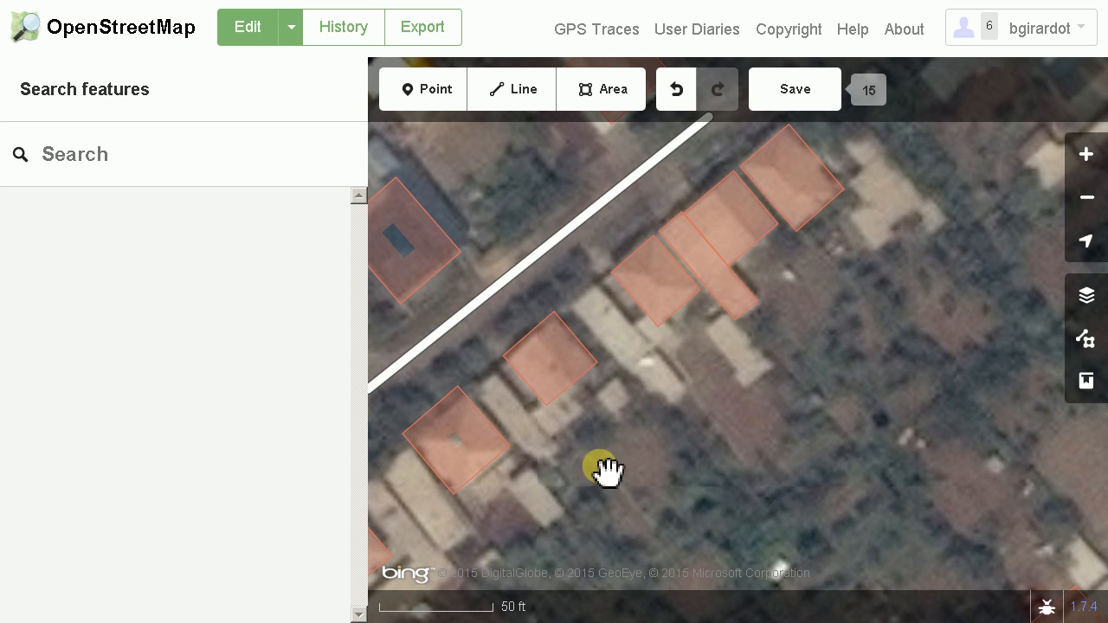
Move the square building outline southwest of the row of buildings eastward off its roof, and undo the move
scroll(529, 398, "up", 5)
left_click_drag(520, 410, 583, 410)
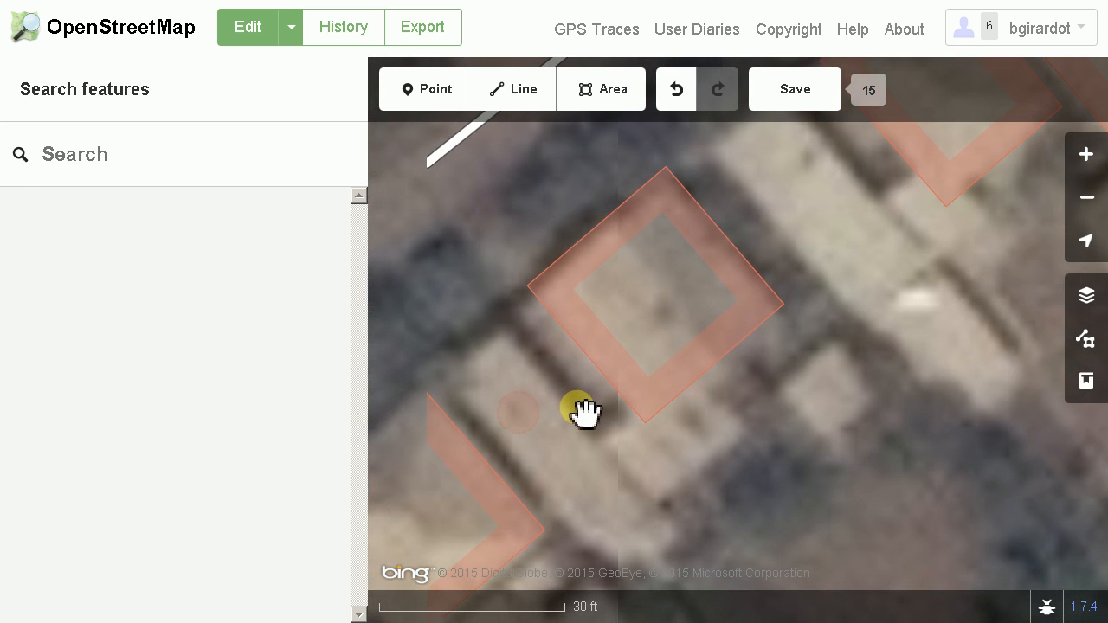
left_click(692, 401)
right_click(692, 385)
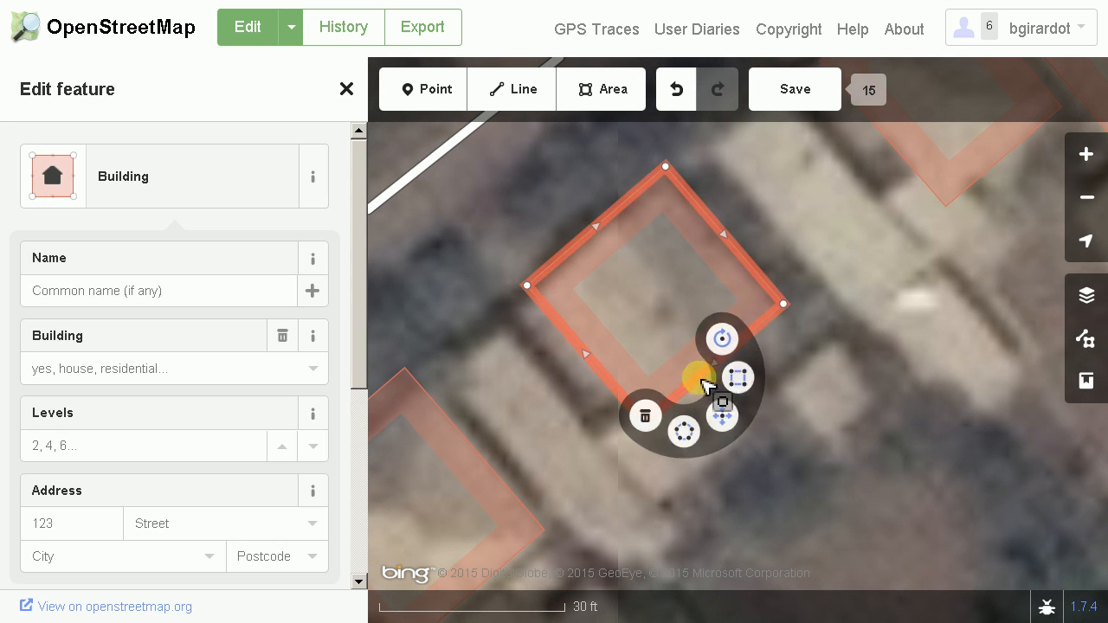
left_click(734, 417)
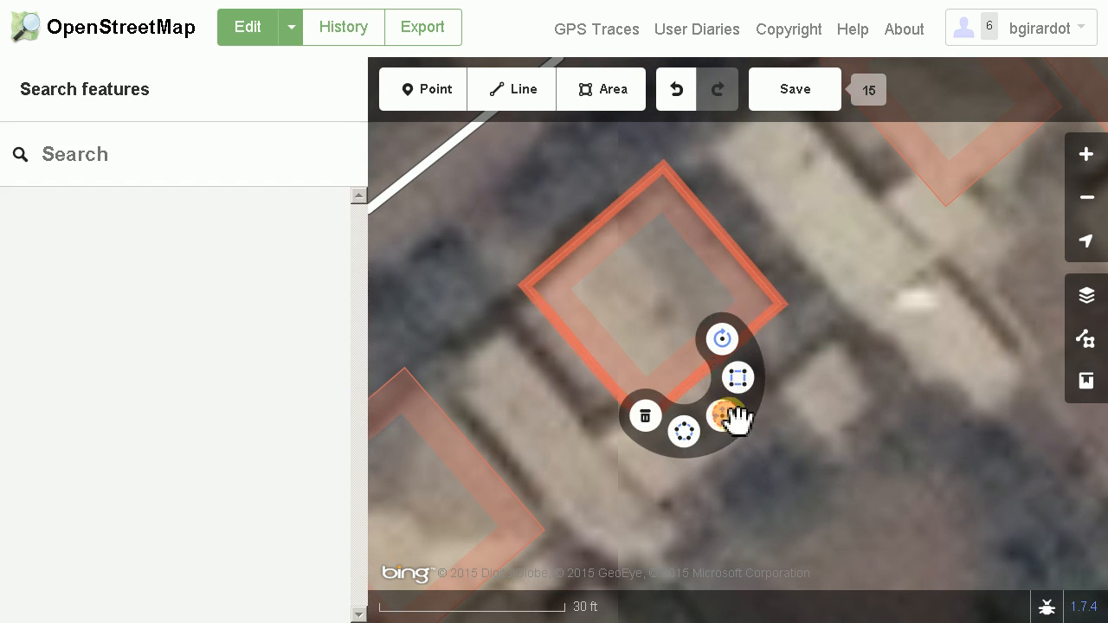
left_click(918, 460)
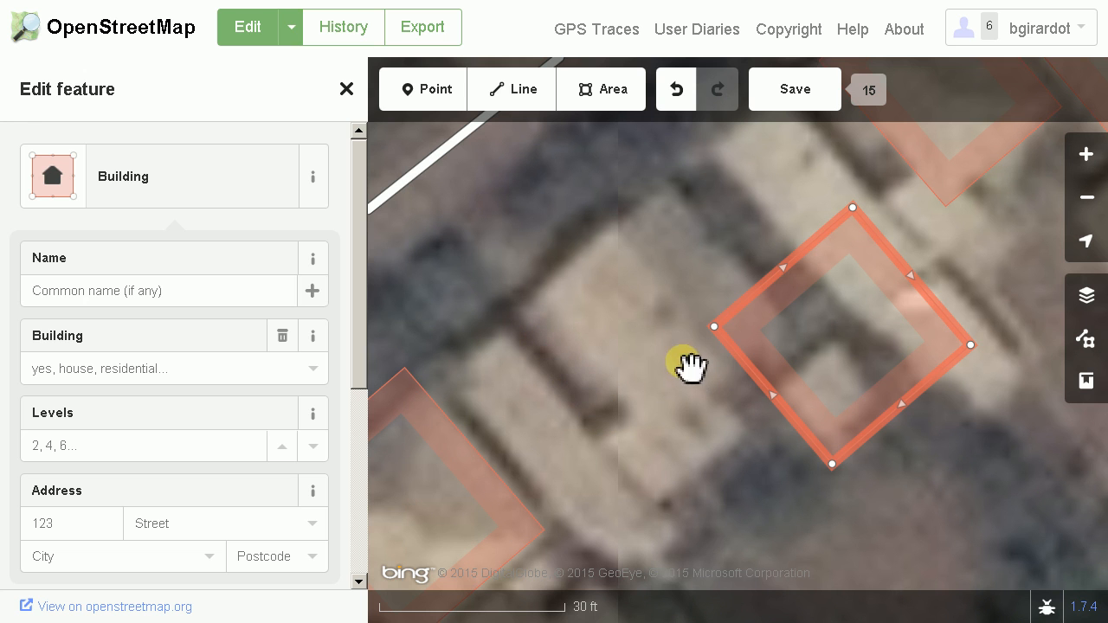
left_click(678, 97)
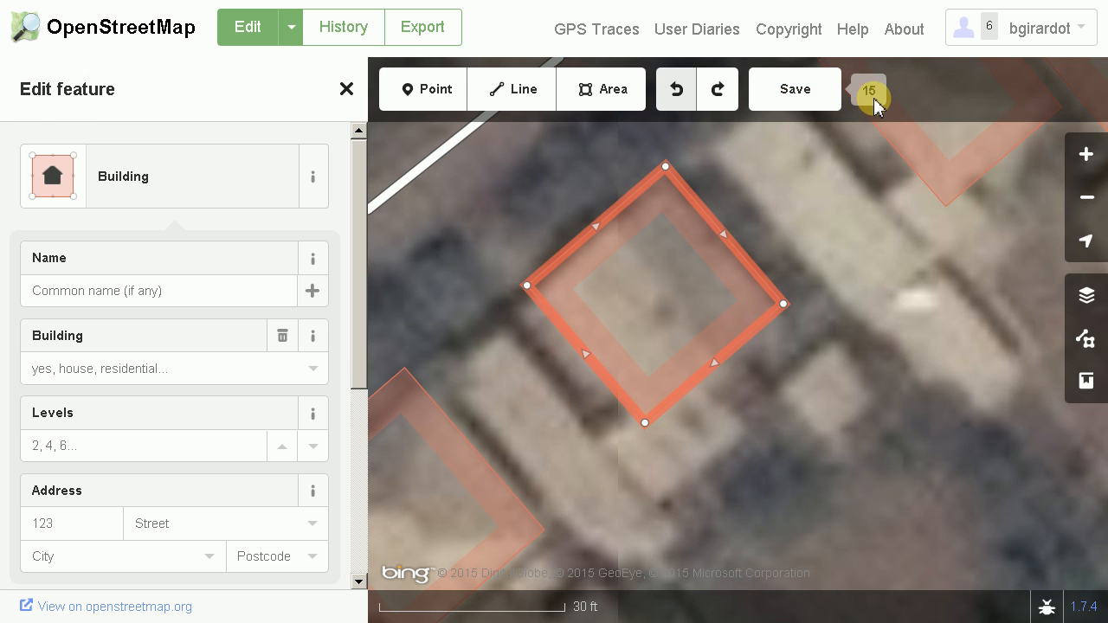
Review the list of edits and upload them to OpenStreetMap with the prefilled #hotosm-project-1235 changeset comment
left_click(803, 102)
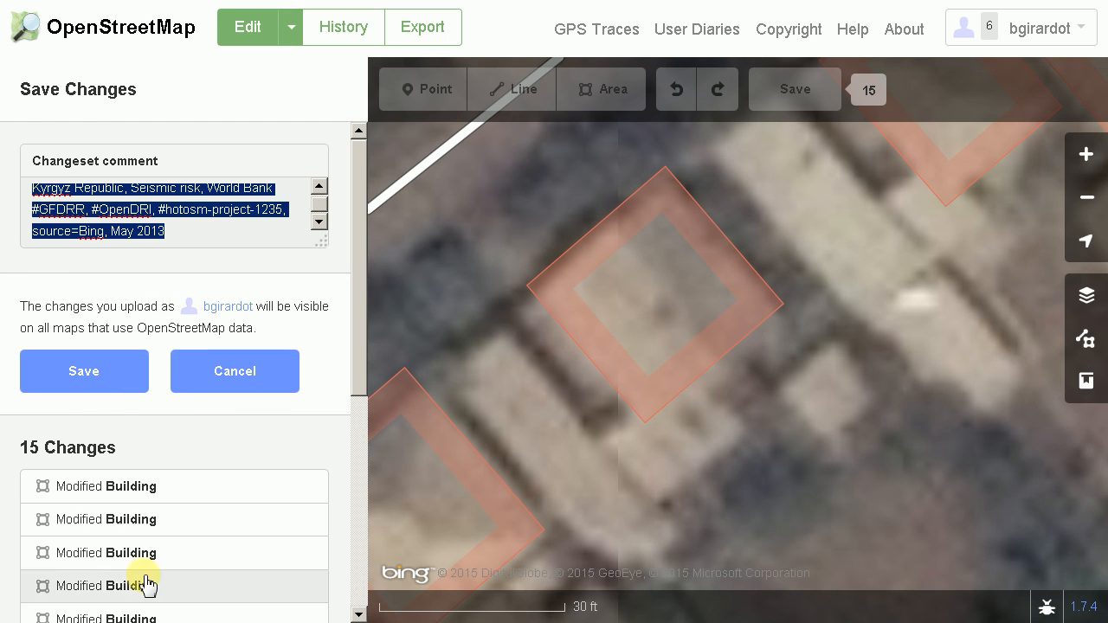
left_click_drag(367, 362, 369, 277)
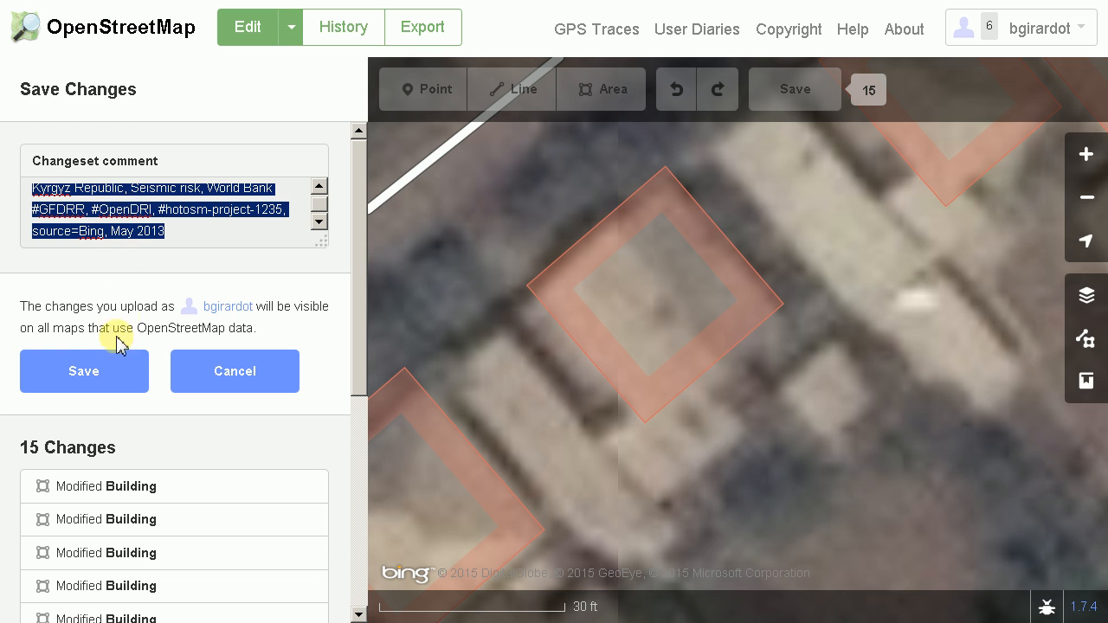
left_click(95, 375)
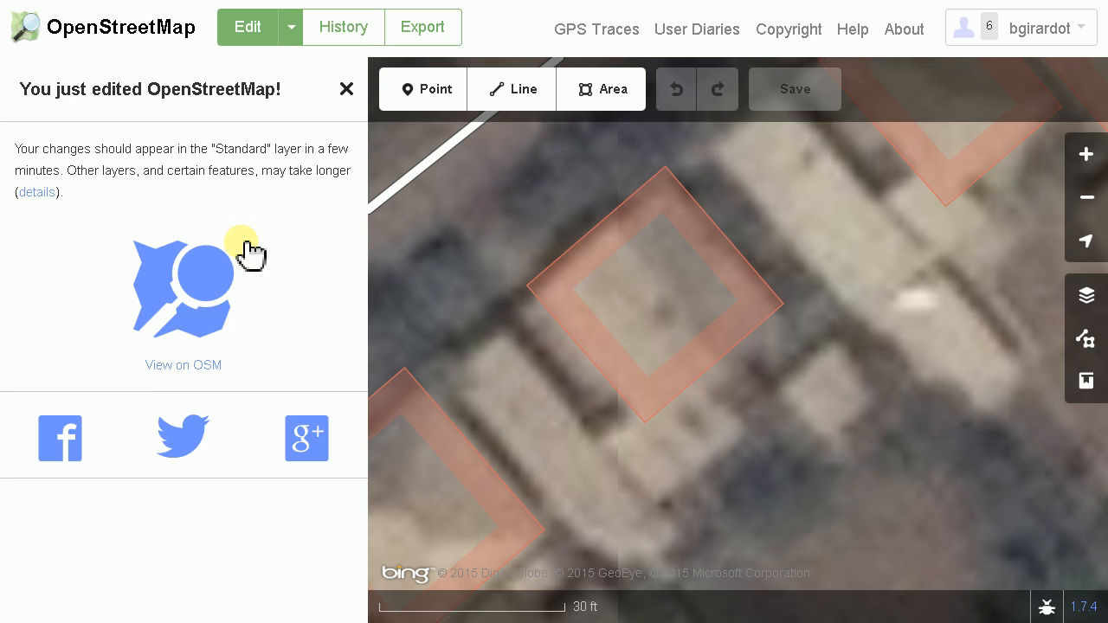
Trace the long narrow roof between the two square buildings southeast of the road as a four-cornered area
left_click_drag(605, 505, 649, 456)
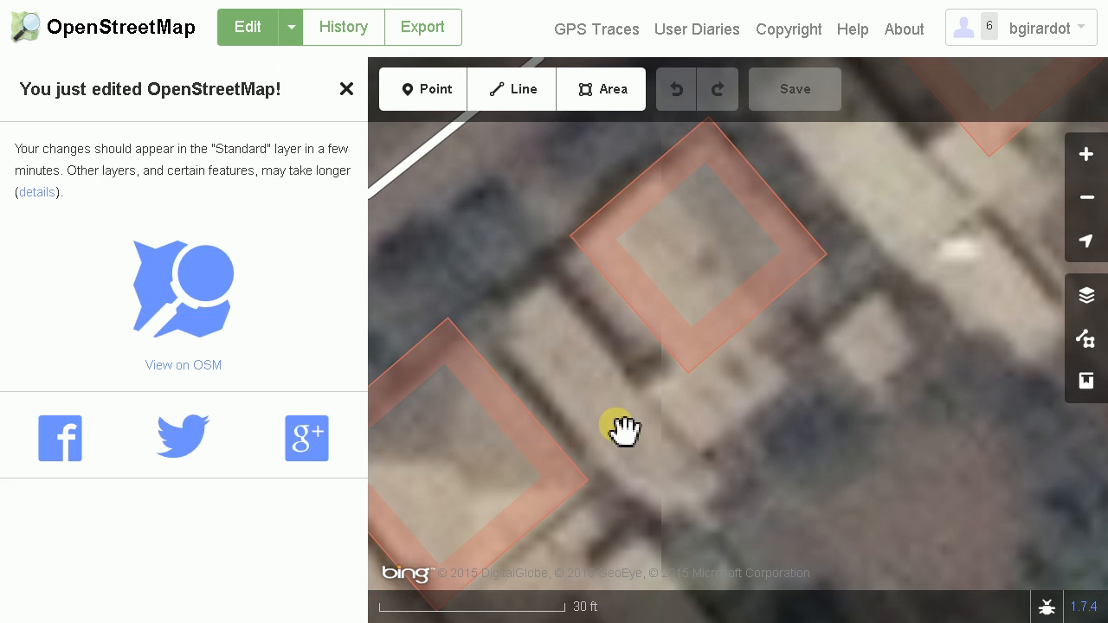
left_click(611, 91)
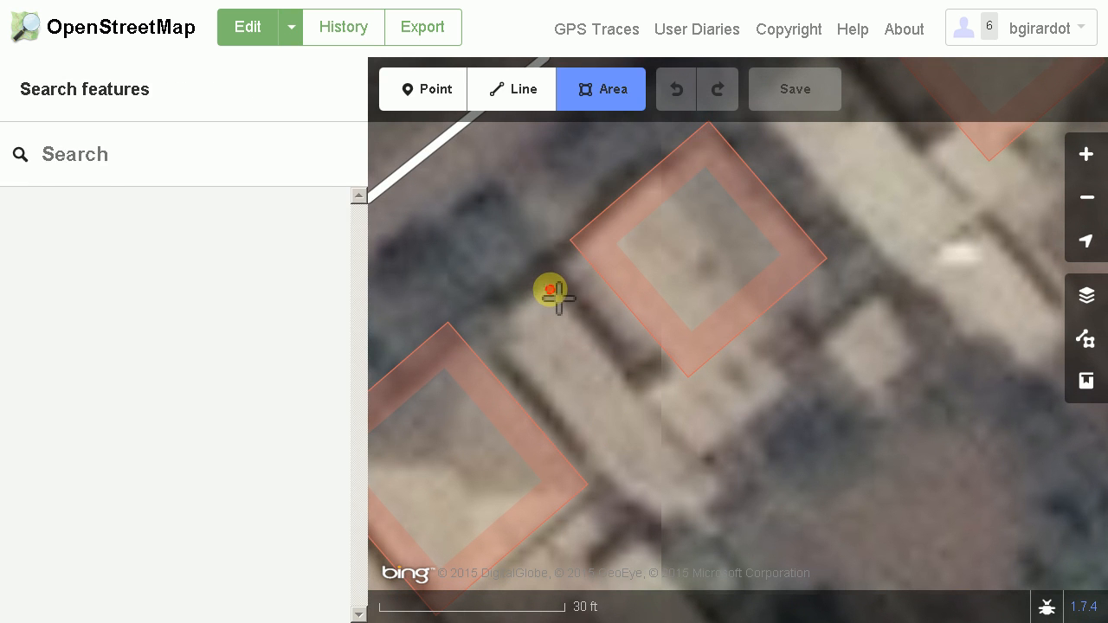
left_click(550, 290)
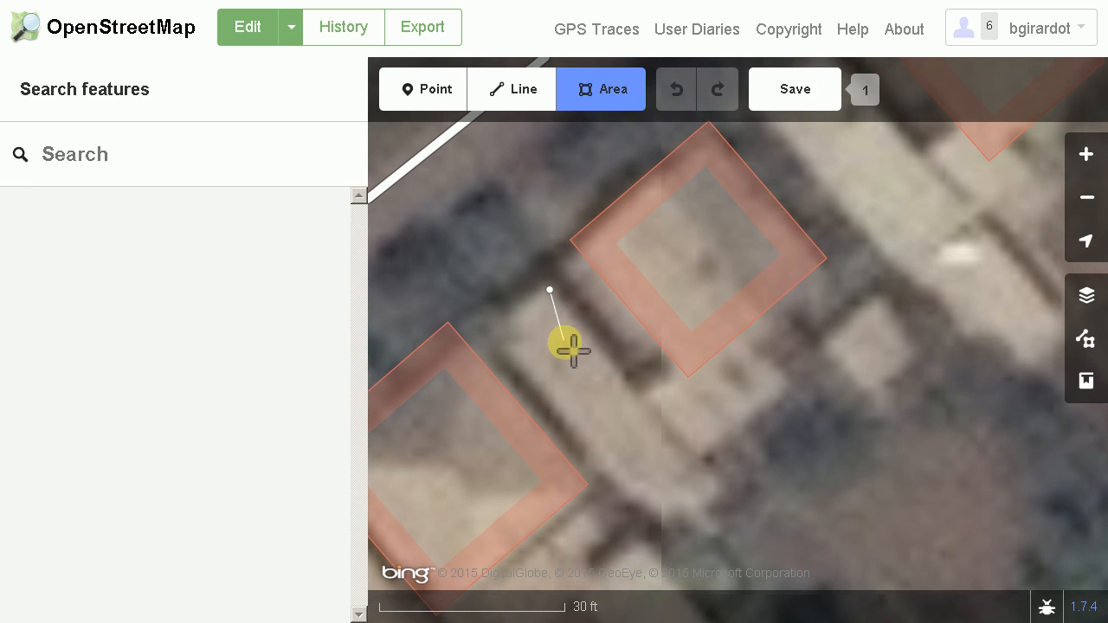
left_click(718, 485)
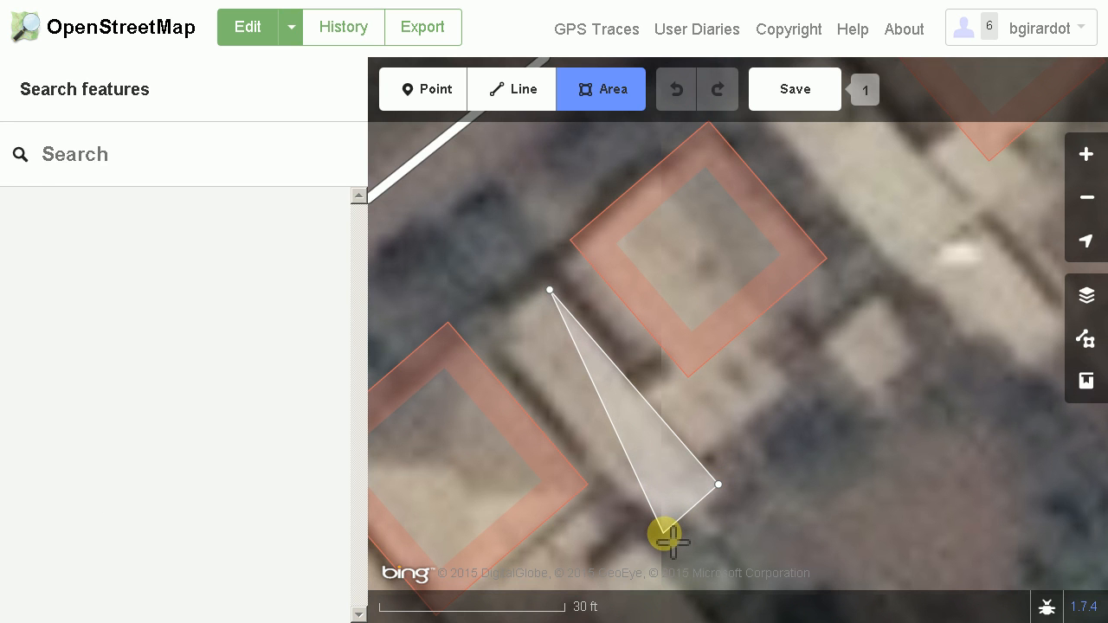
left_click(663, 534)
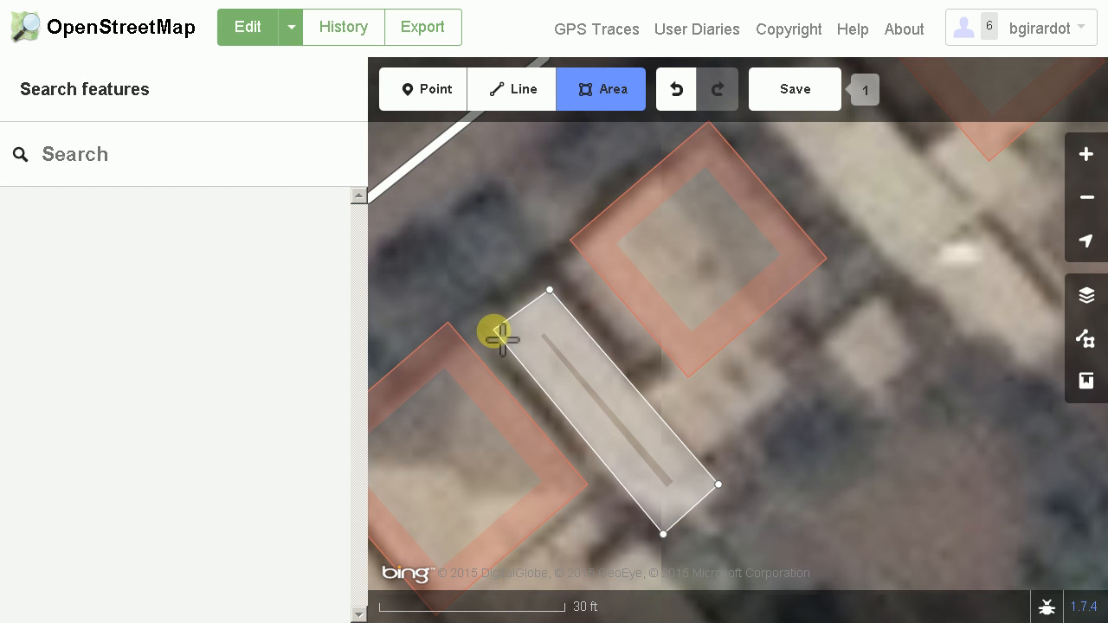
double_click(496, 332)
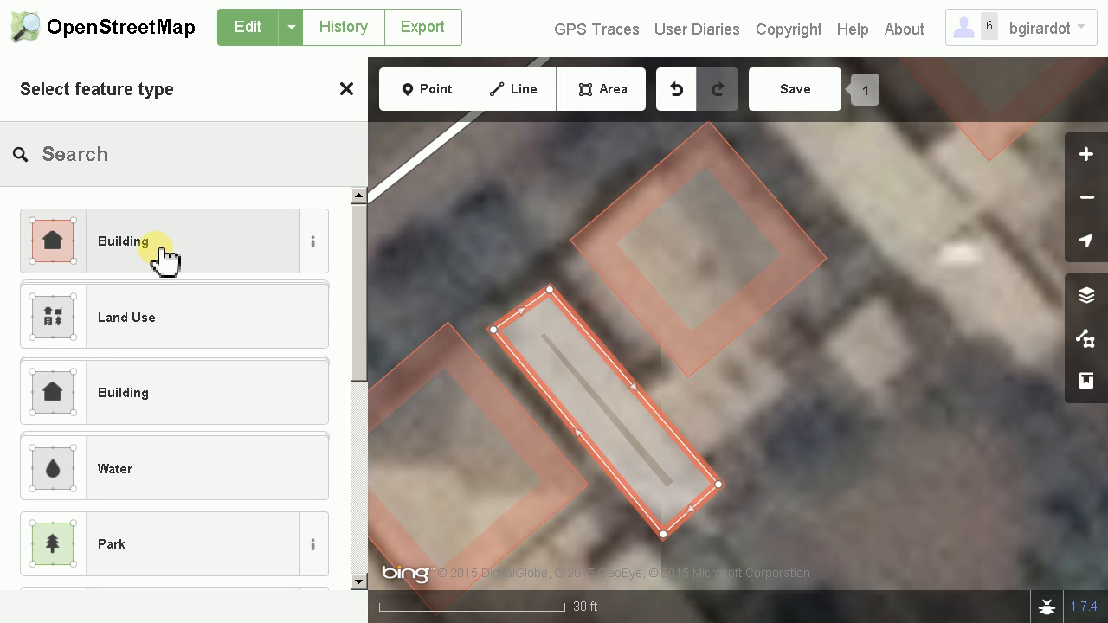
Set the new long narrow area's feature type to the generic Building and square its corners
left_click(167, 410)
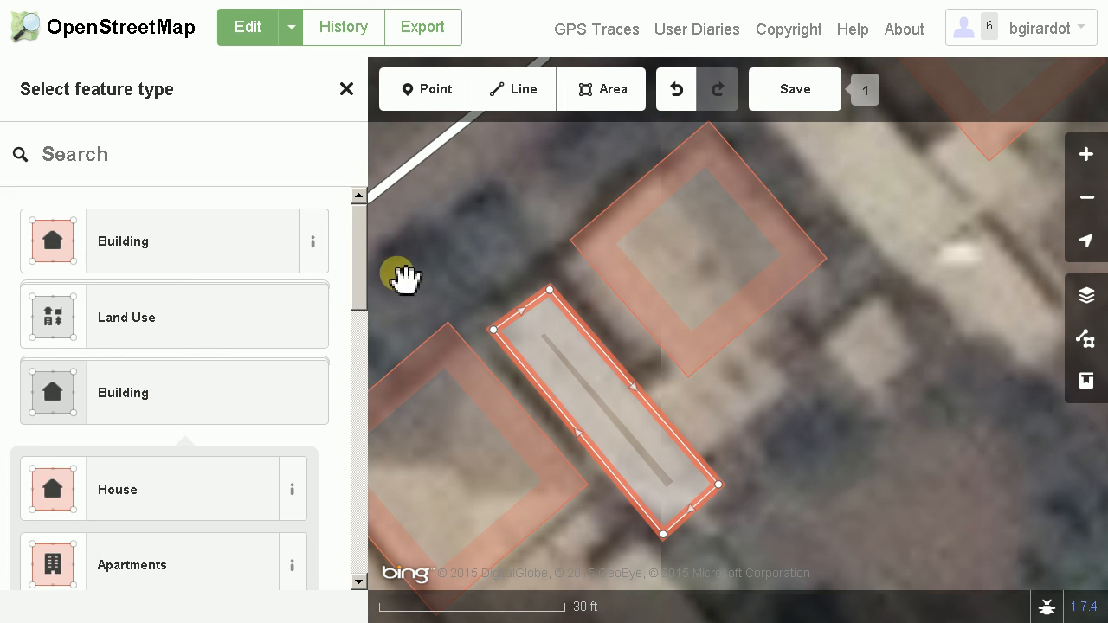
left_click_drag(366, 265, 253, 247)
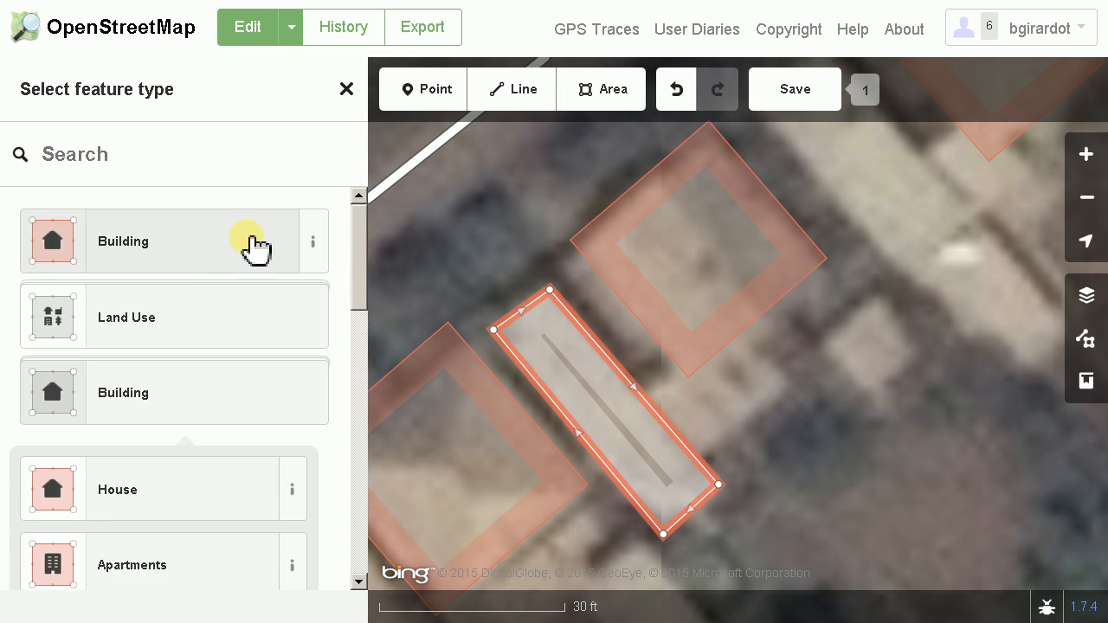
left_click(200, 254)
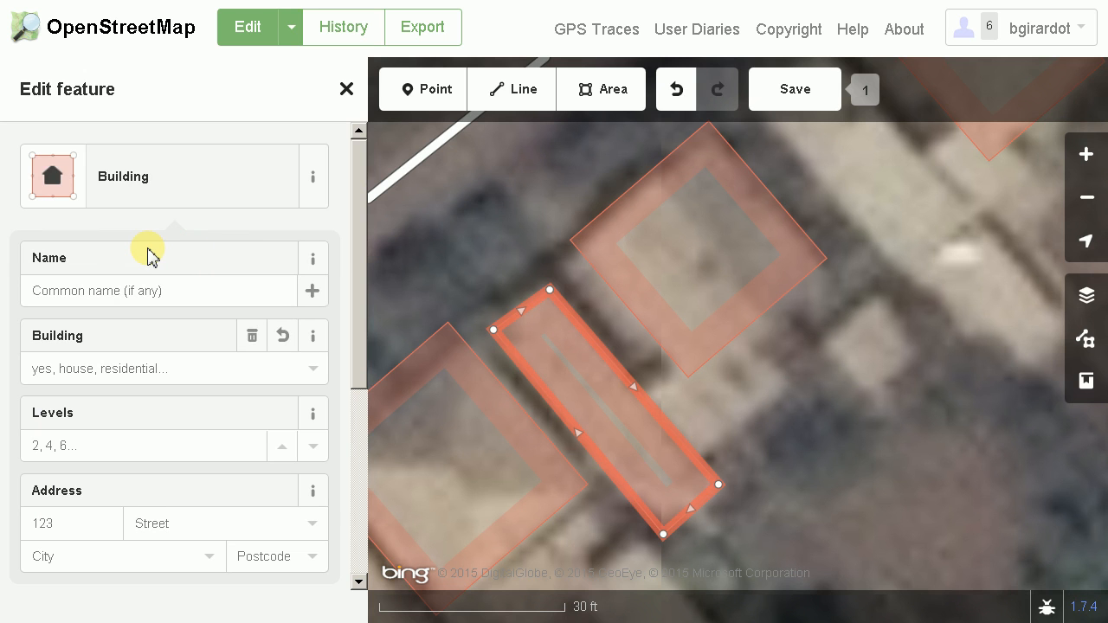
key("q")
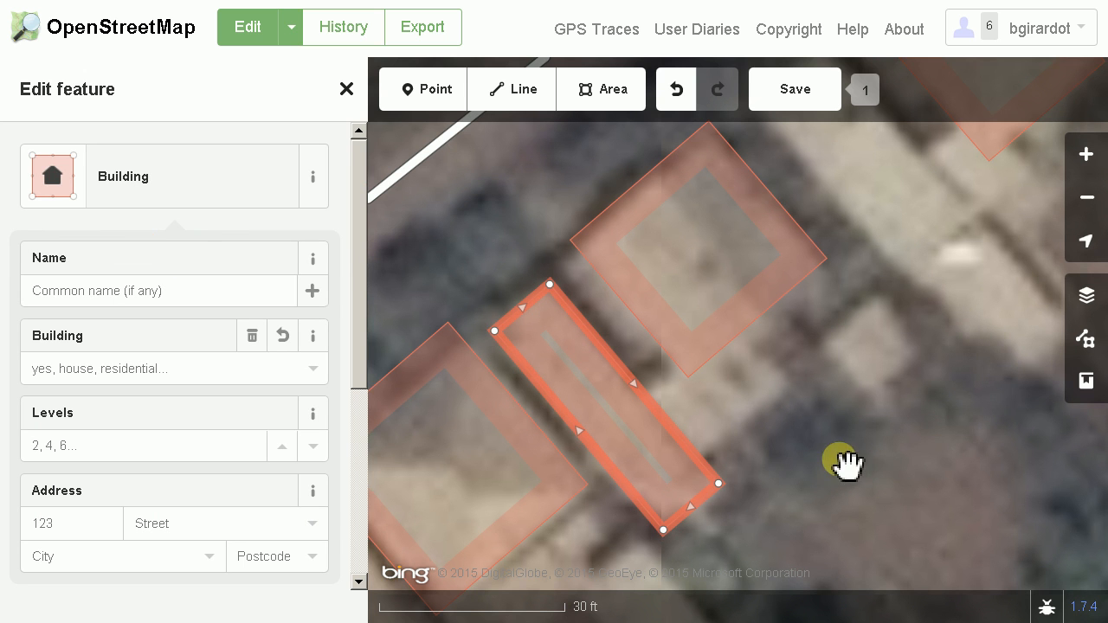
Move the square building outline northeast of the new narrow building slightly northwest to fit its roof
left_click_drag(843, 465, 791, 432)
scroll(672, 405, "up", 2)
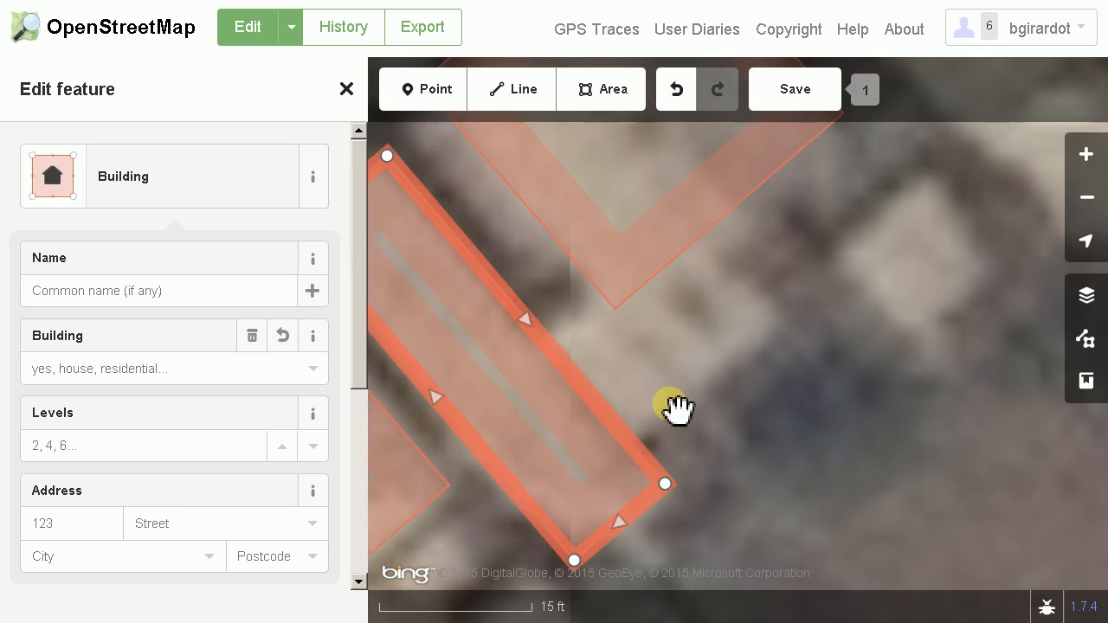
left_click_drag(685, 320, 752, 435)
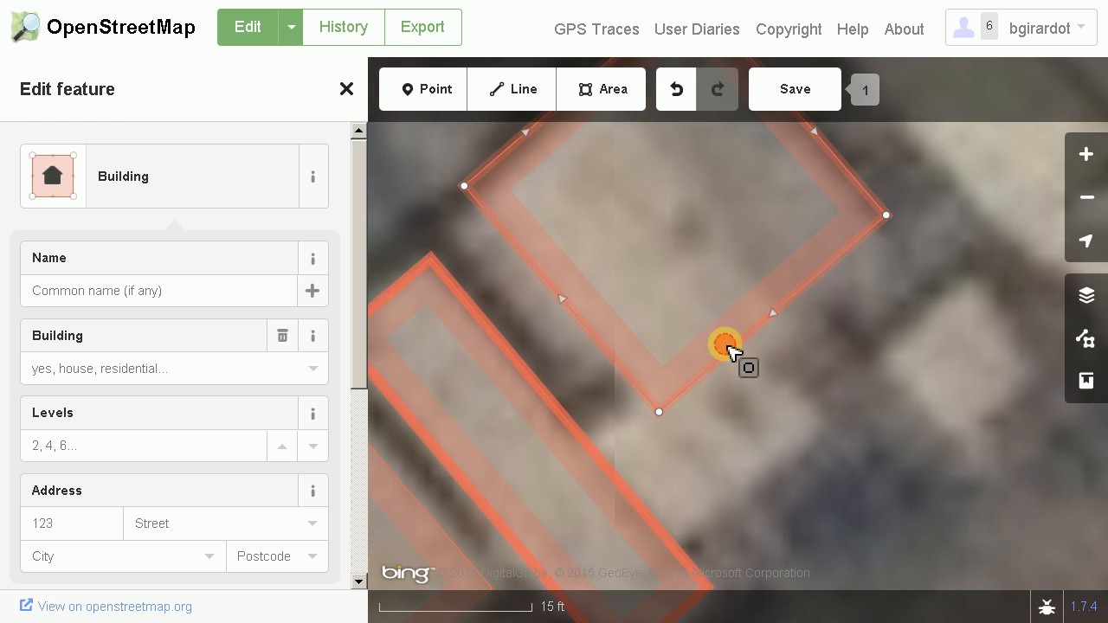
left_click(732, 350)
left_click(763, 386)
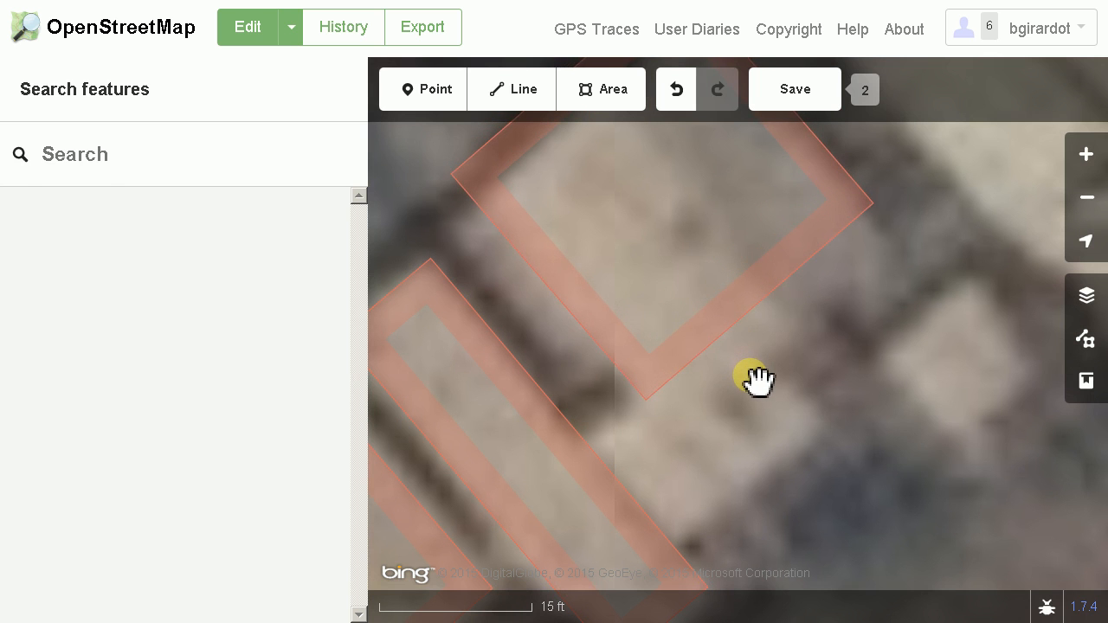
left_click(752, 377)
left_click_drag(797, 461, 782, 401)
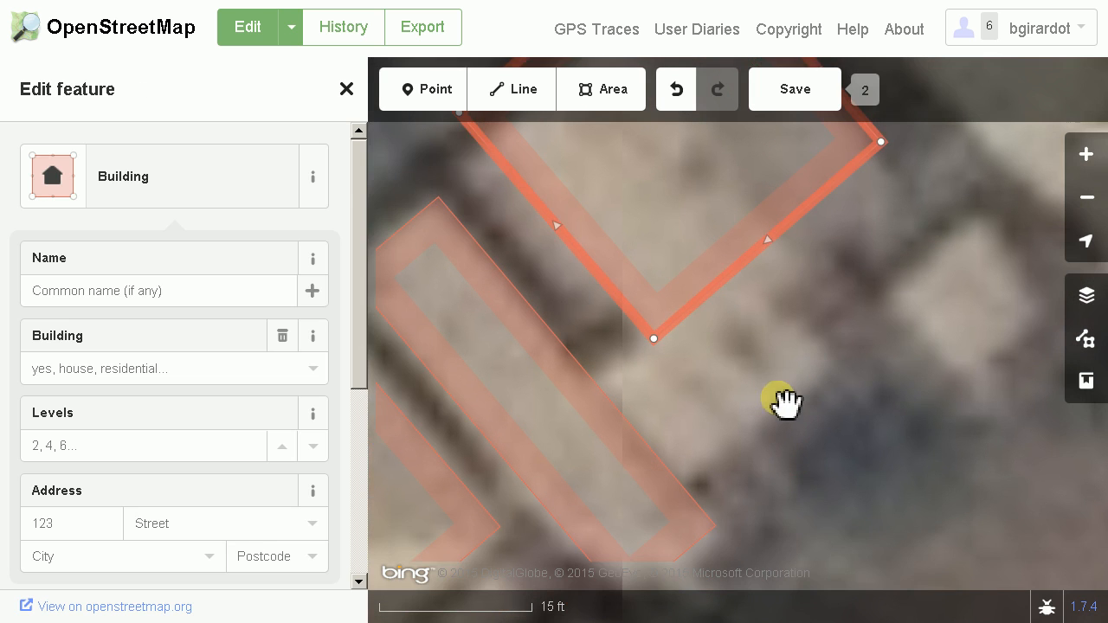
left_click(680, 395)
key("b")
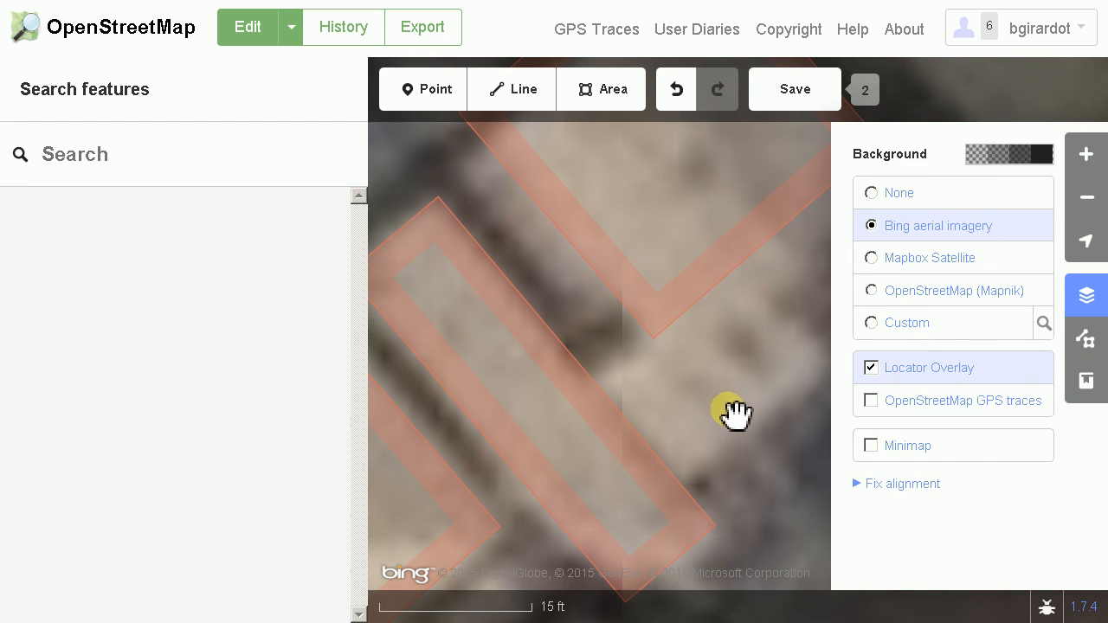
key("b")
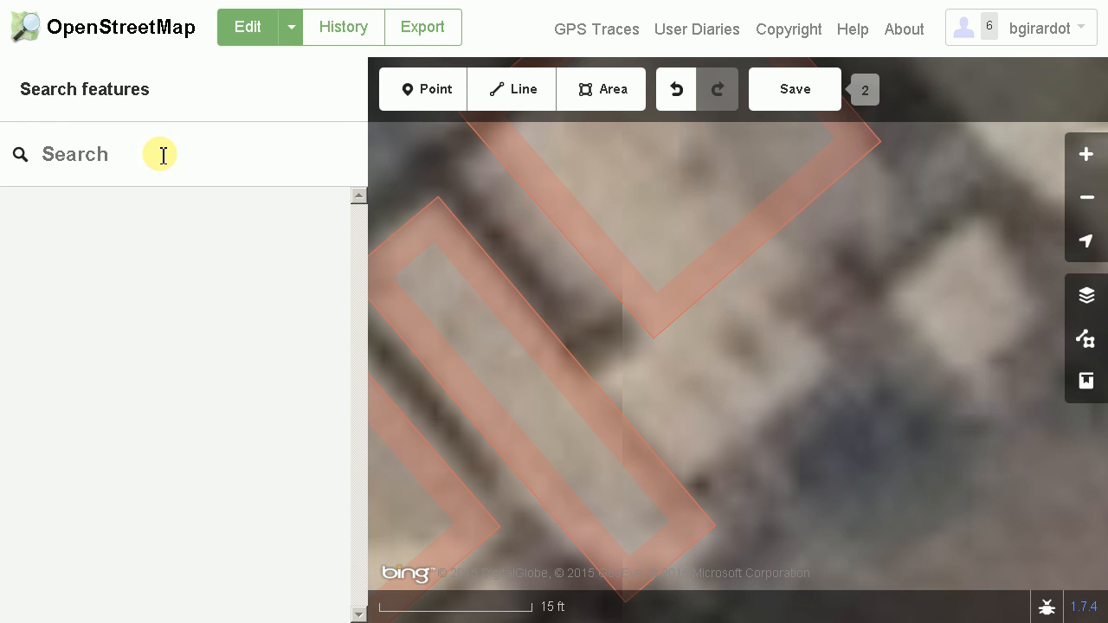
Trace the small roof between the square building's south corner and the narrow building as a squared area of type Building
left_click(615, 107)
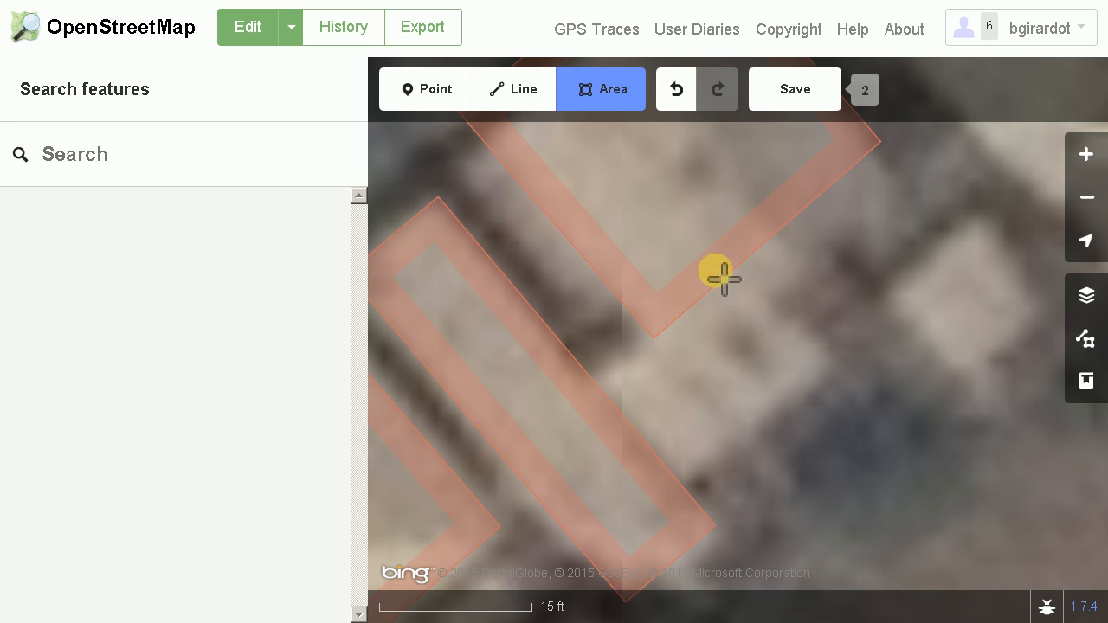
left_click(833, 365)
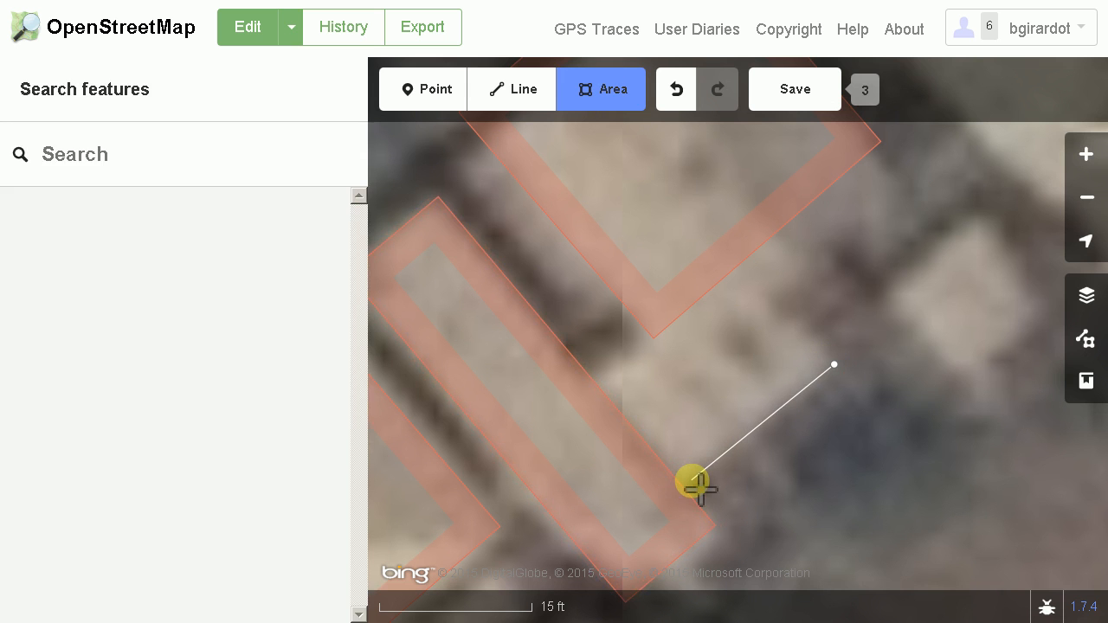
left_click(692, 481)
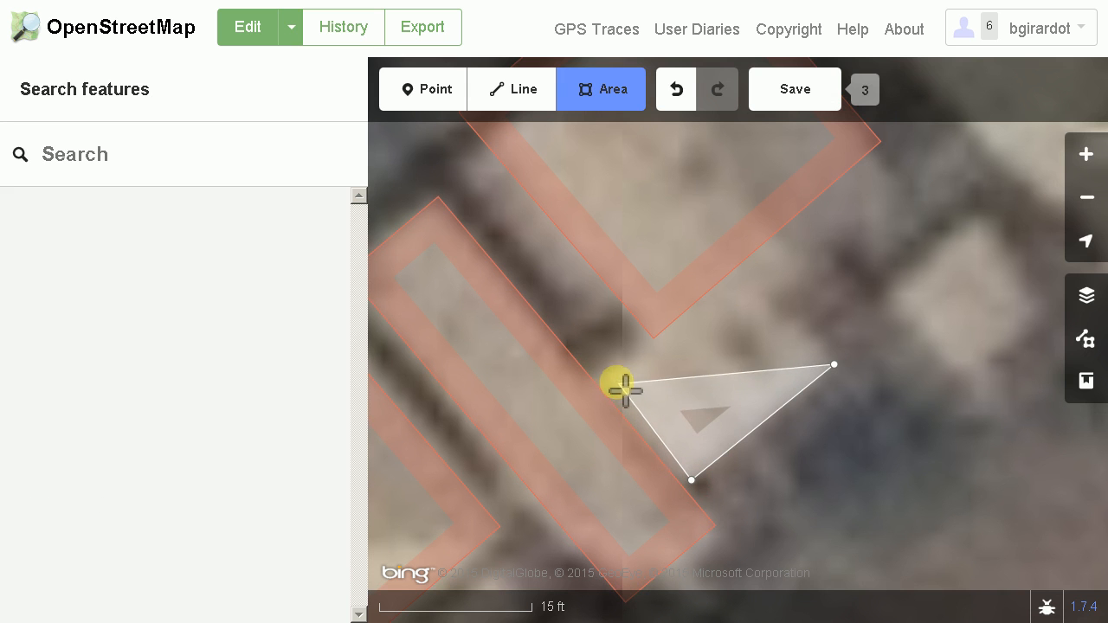
left_click(605, 377)
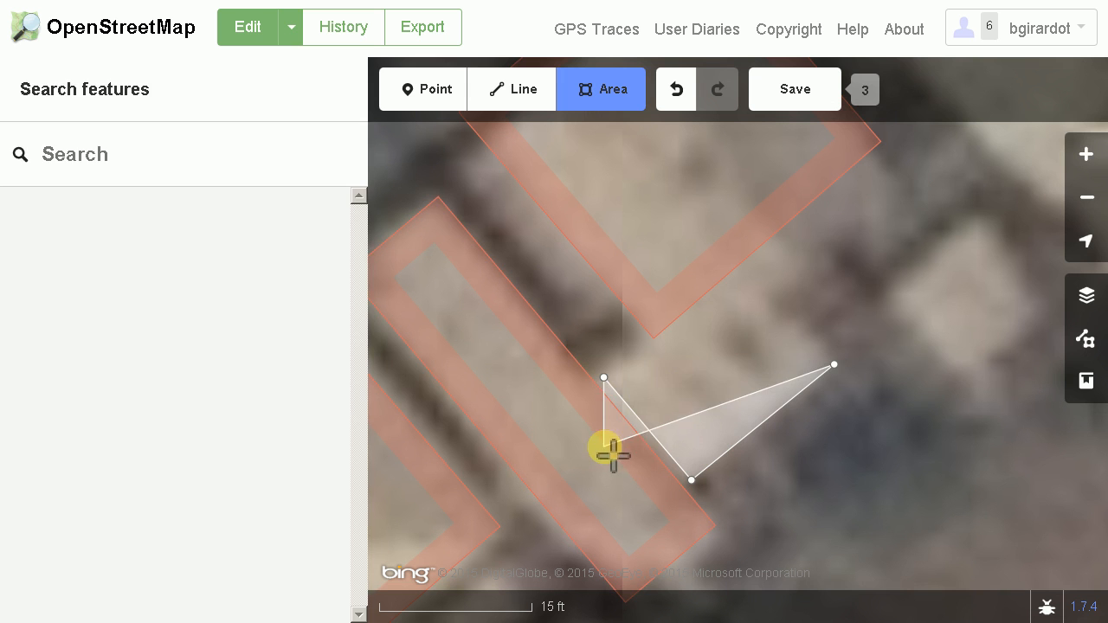
left_click(752, 273)
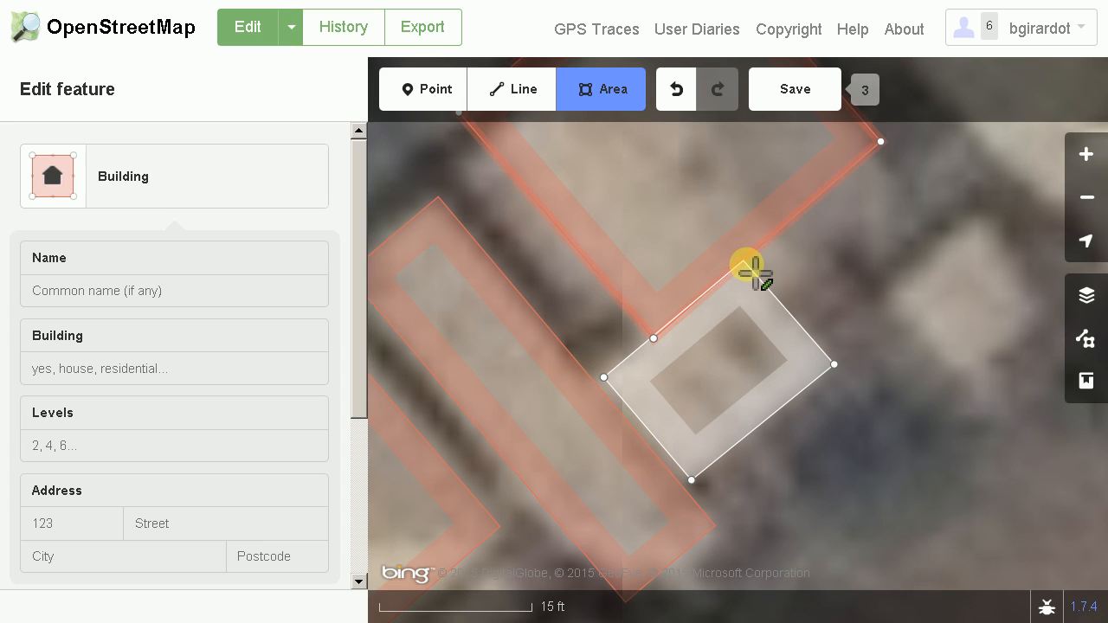
key("Escape")
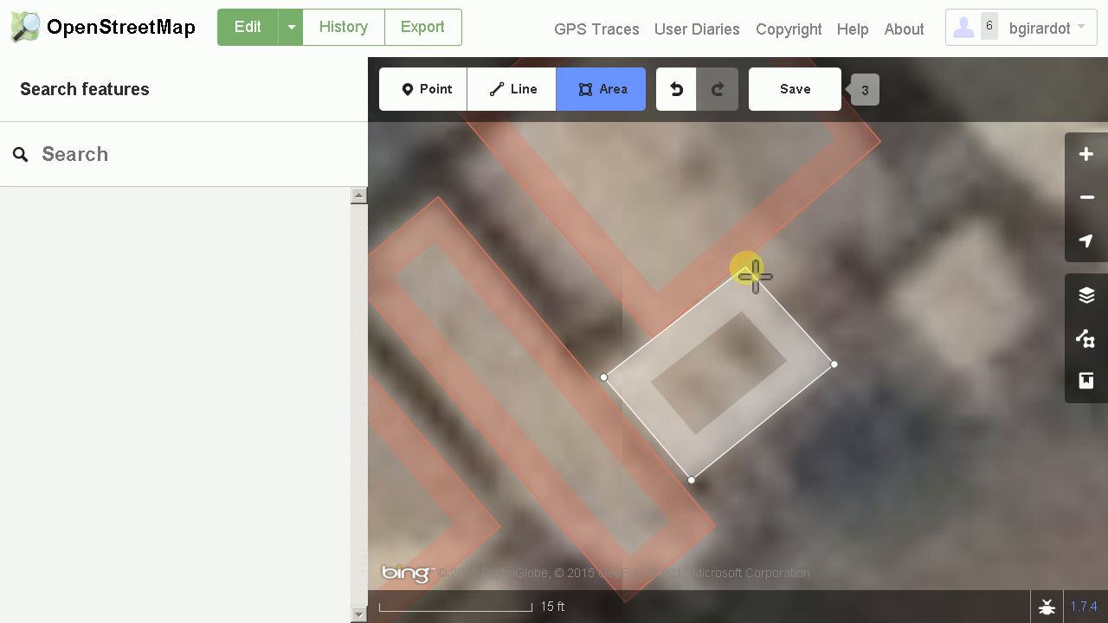
mouse_move(755, 277)
left_mouse_down()
mouse_move(814, 375)
mouse_move(779, 346)
mouse_move(747, 282)
left_mouse_up()
left_click(742, 277)
left_click_drag(785, 318, 770, 363)
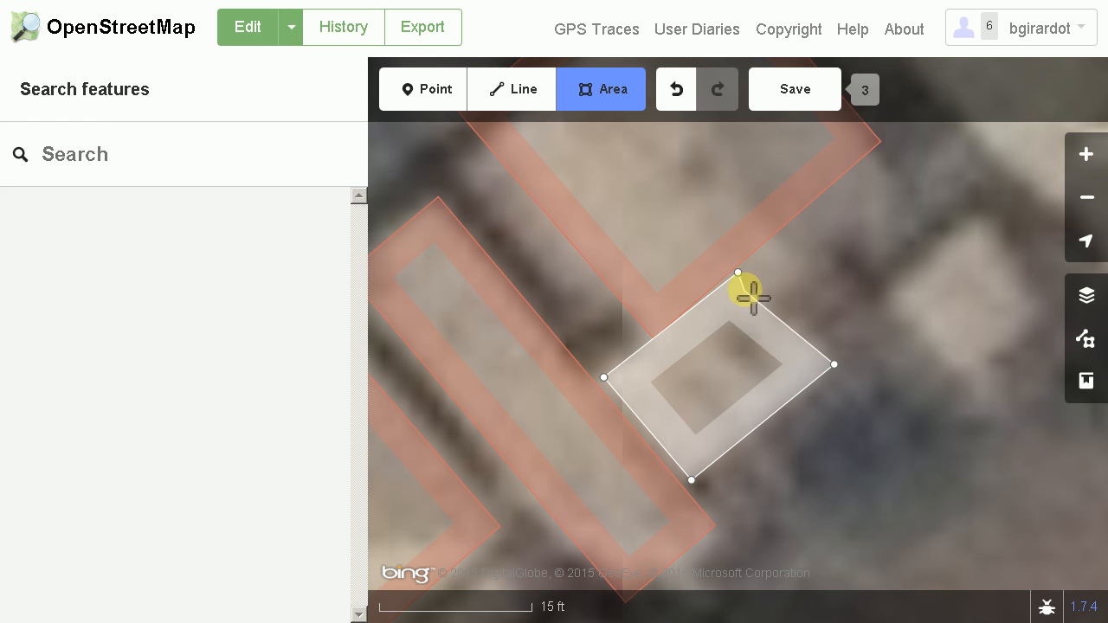
left_click(737, 272)
left_click(102, 240)
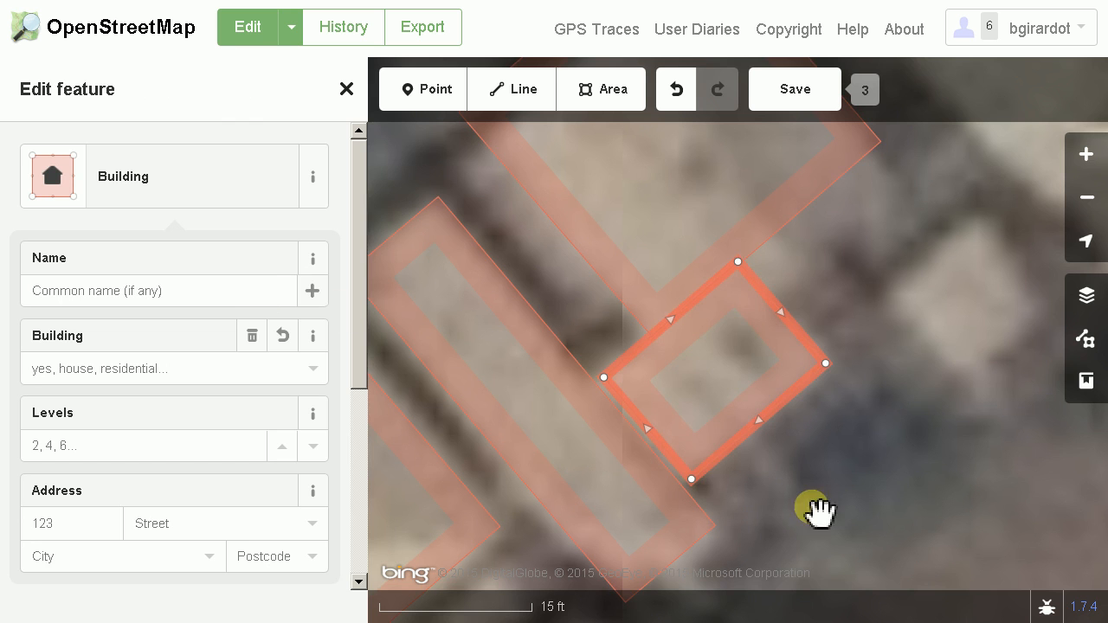
Move the new small building slightly south so its outline no longer overlaps the adjoining square building
scroll(895, 510, "down", 3)
scroll(853, 477, "up", 5)
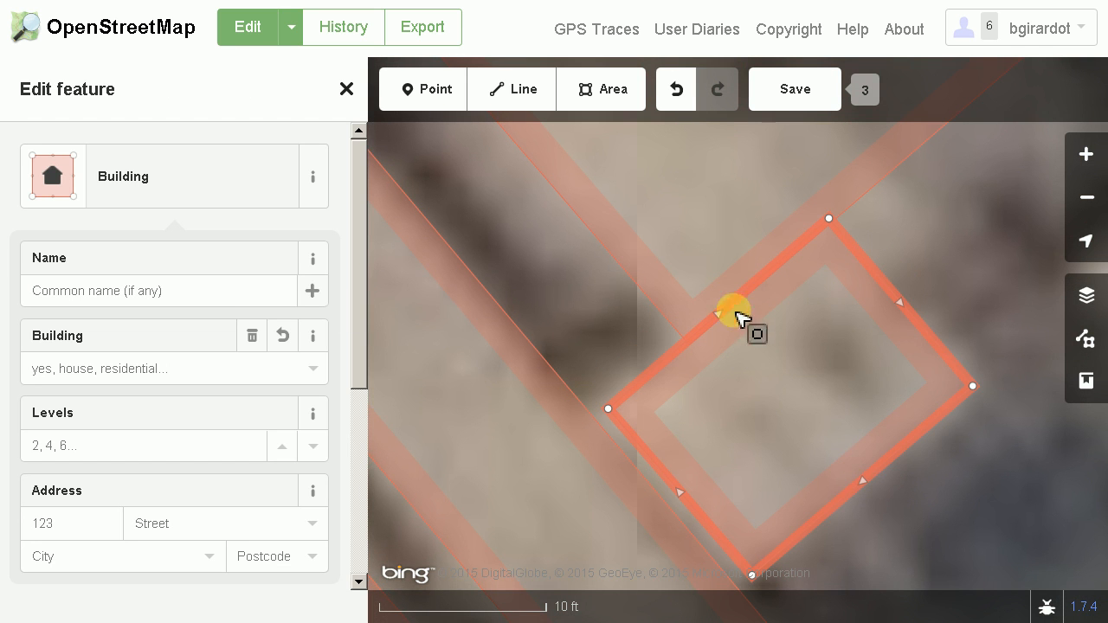
left_click(895, 470)
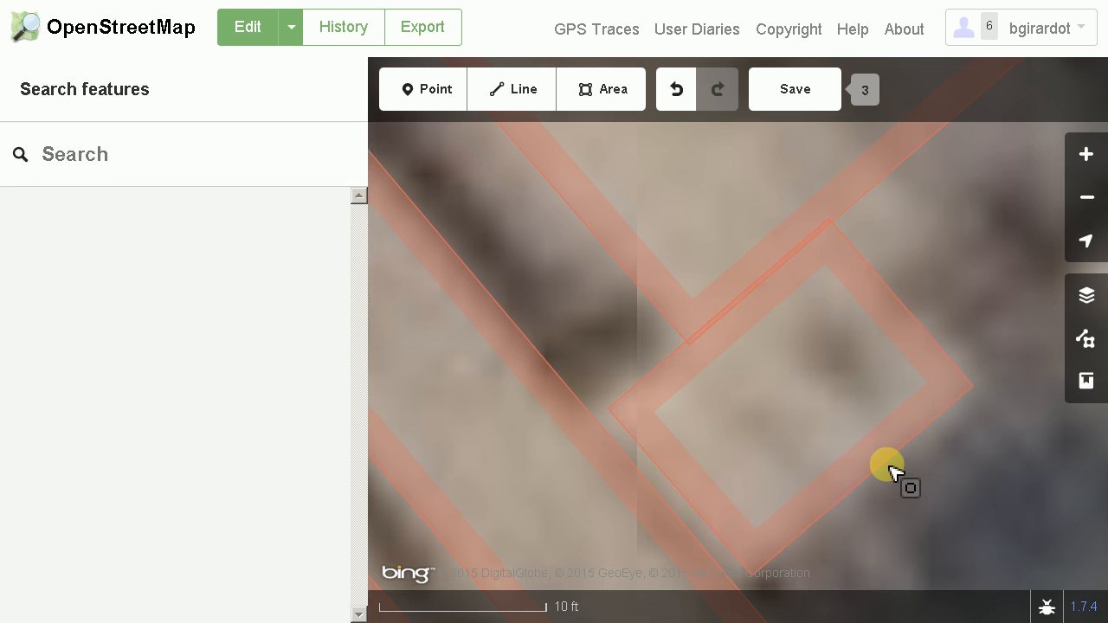
left_click(895, 466)
right_click(895, 468)
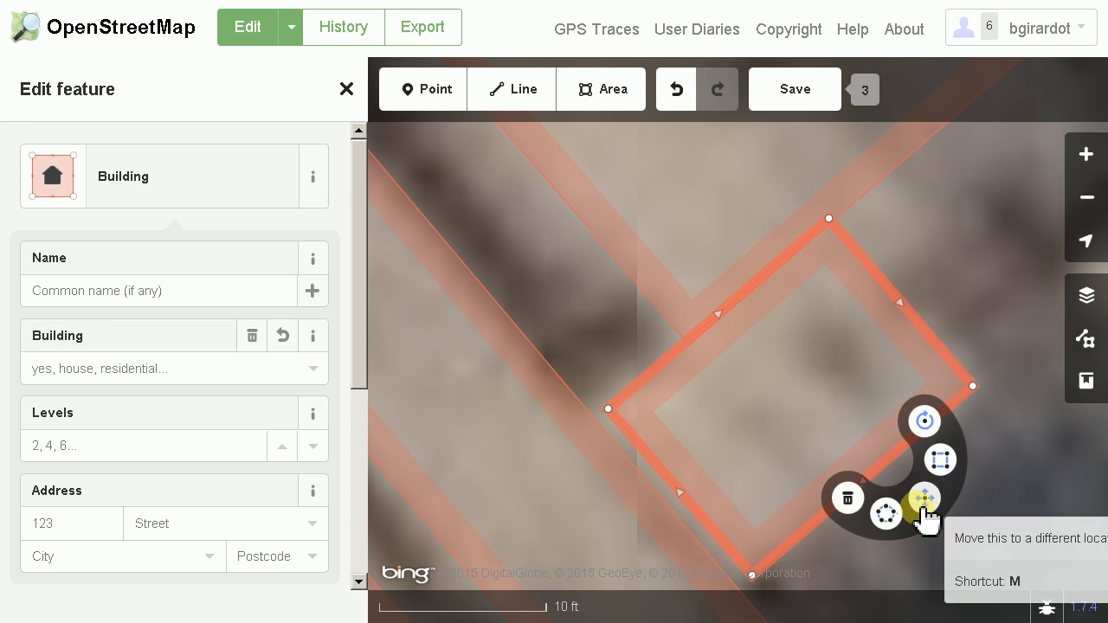
left_click(920, 499)
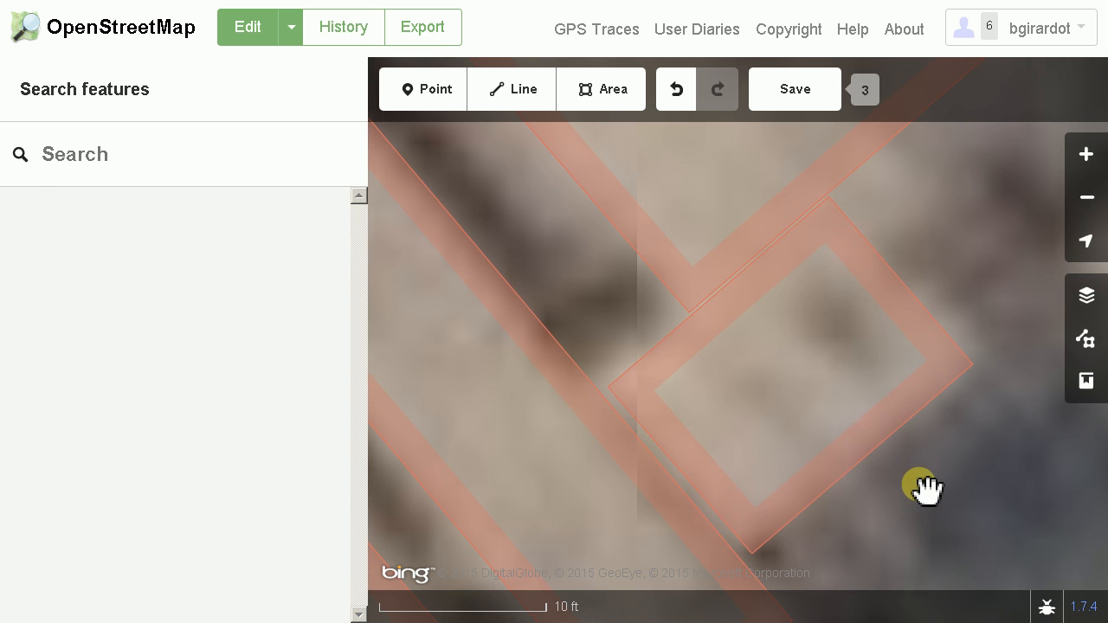
left_click(922, 487)
Trace the small detached roof east of the new small building as a squared four-cornered area of the generic Building type
scroll(944, 506, "down", 3)
left_click_drag(1024, 524, 708, 522)
left_click_drag(763, 418, 719, 481)
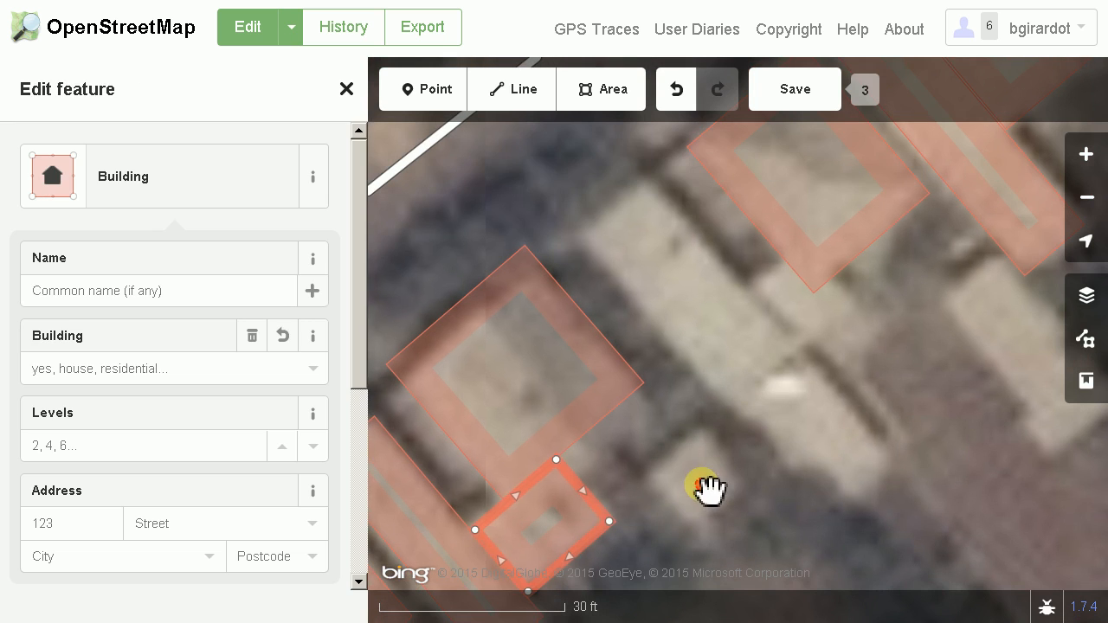
left_click(705, 487)
left_click(618, 95)
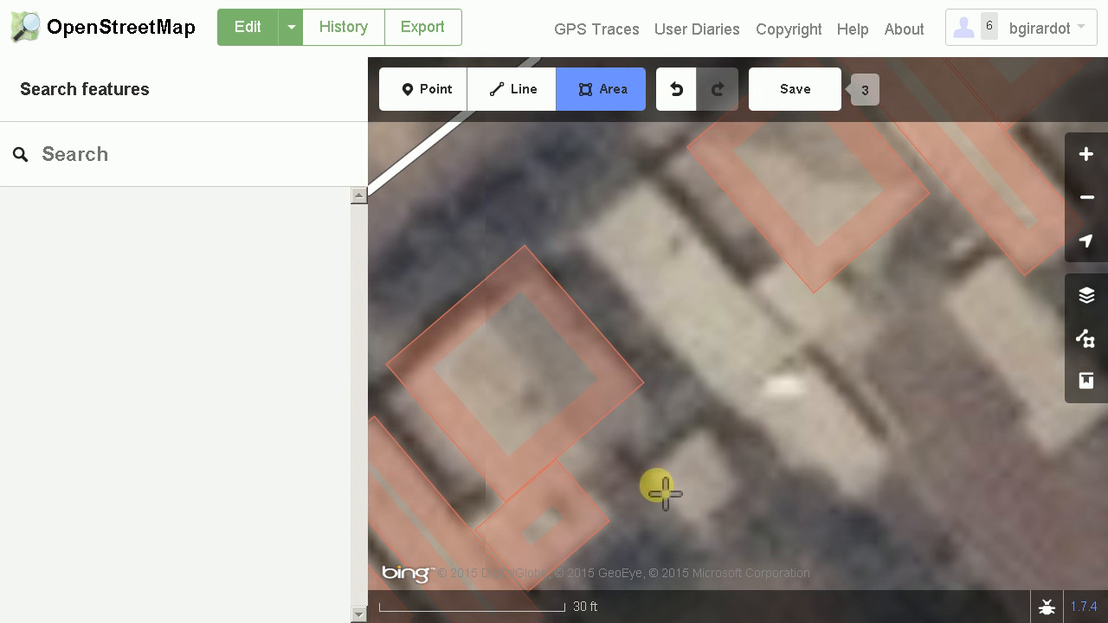
left_click(650, 475)
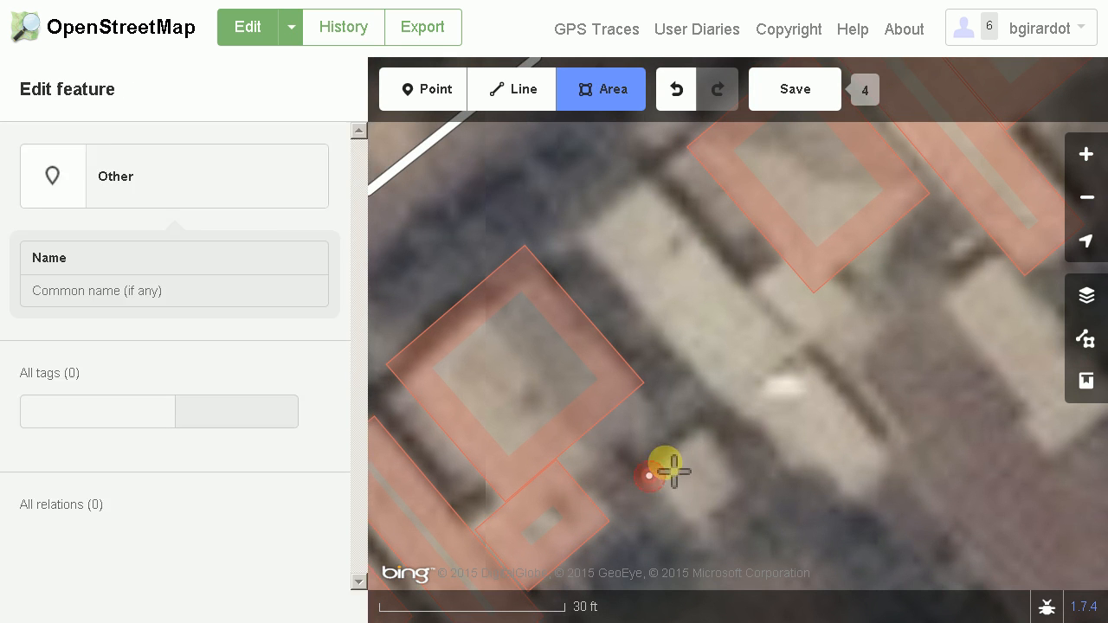
left_click(701, 434)
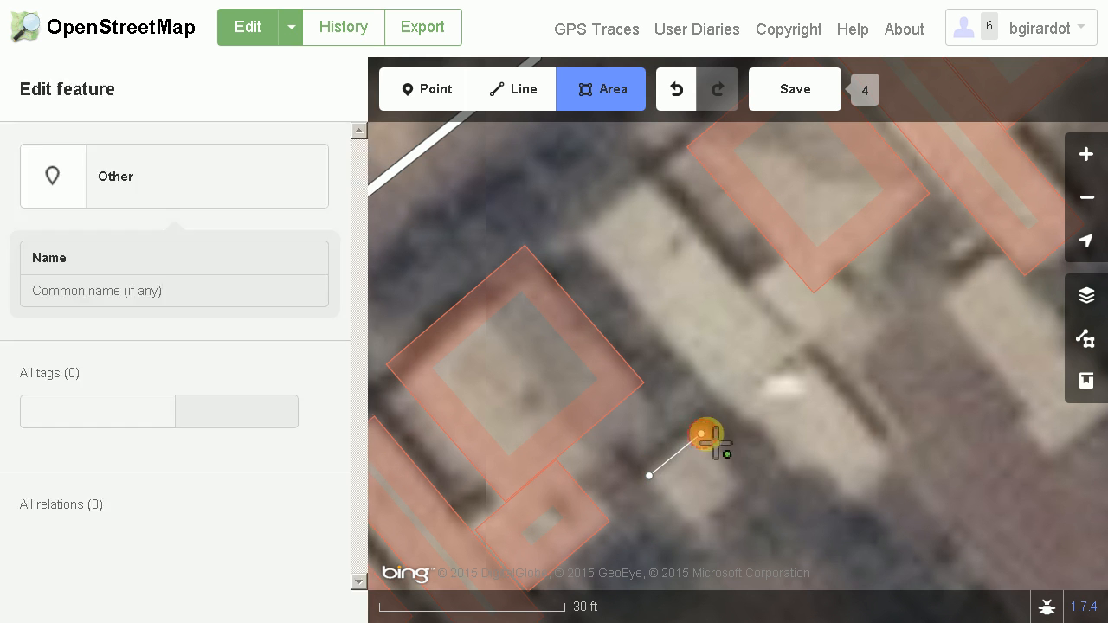
left_click(745, 485)
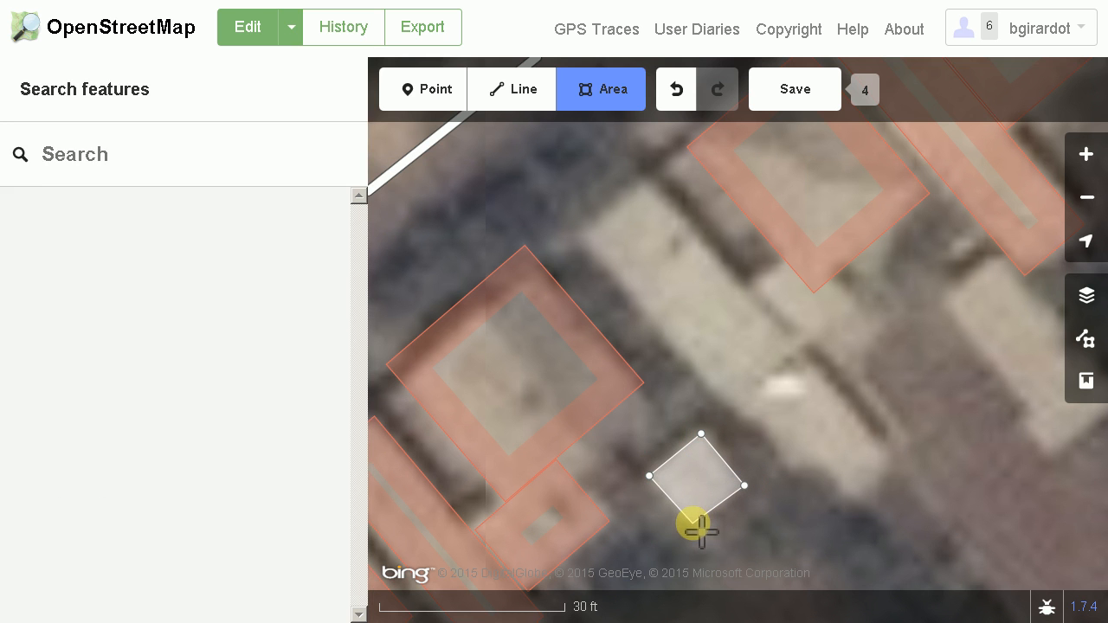
left_click(687, 527)
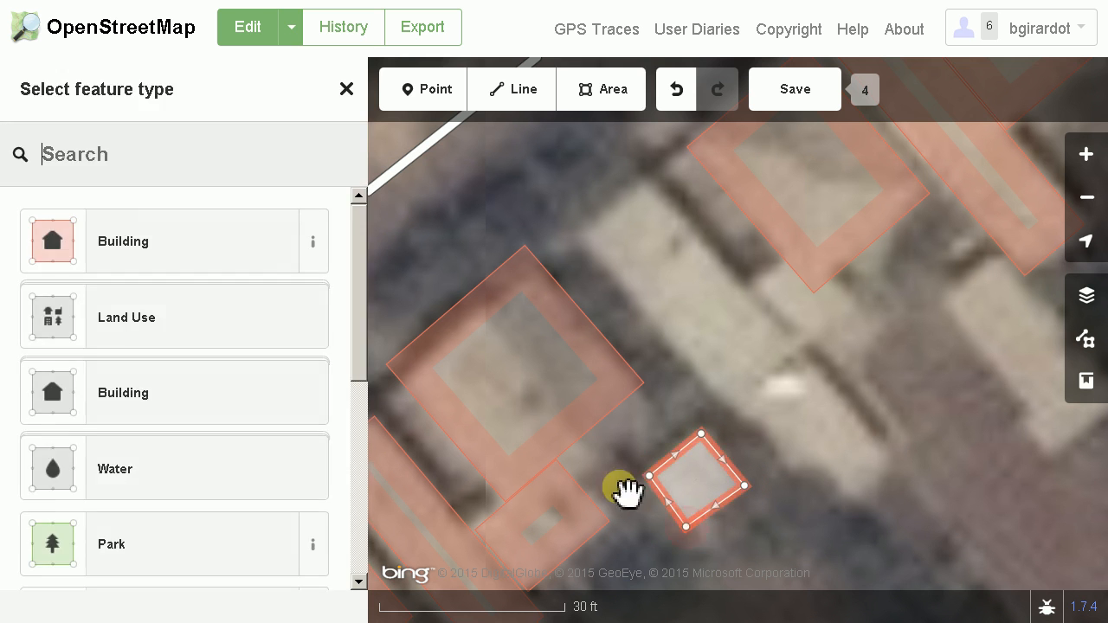
left_click(137, 242)
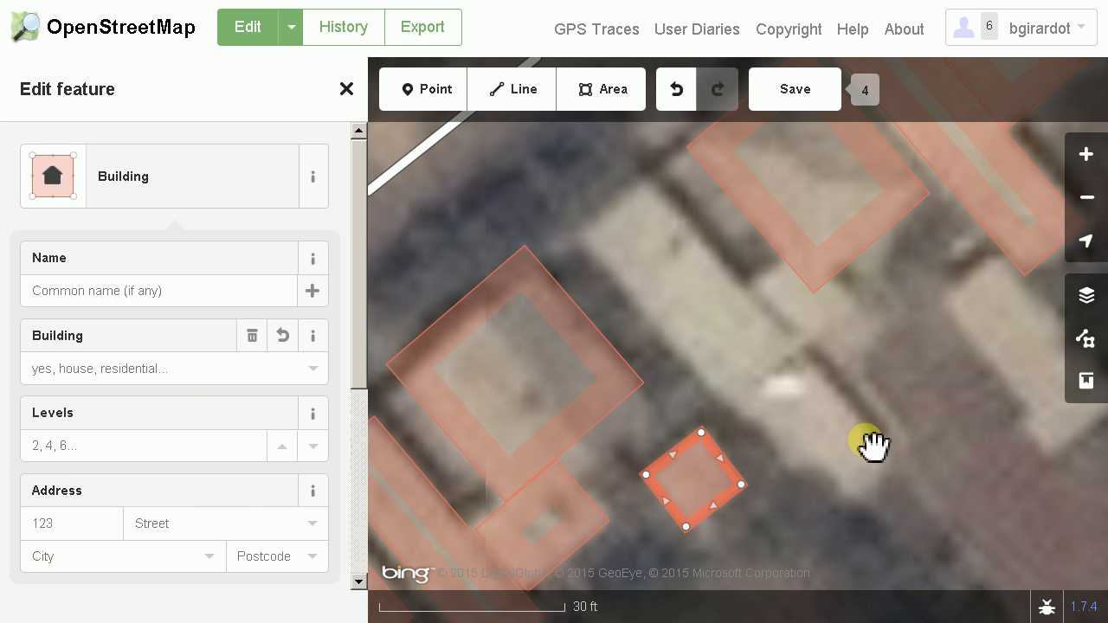
Trace the long narrow roof north of the small detached building as a squared four-cornered area of the generic Building type
left_click_drag(823, 441, 723, 476)
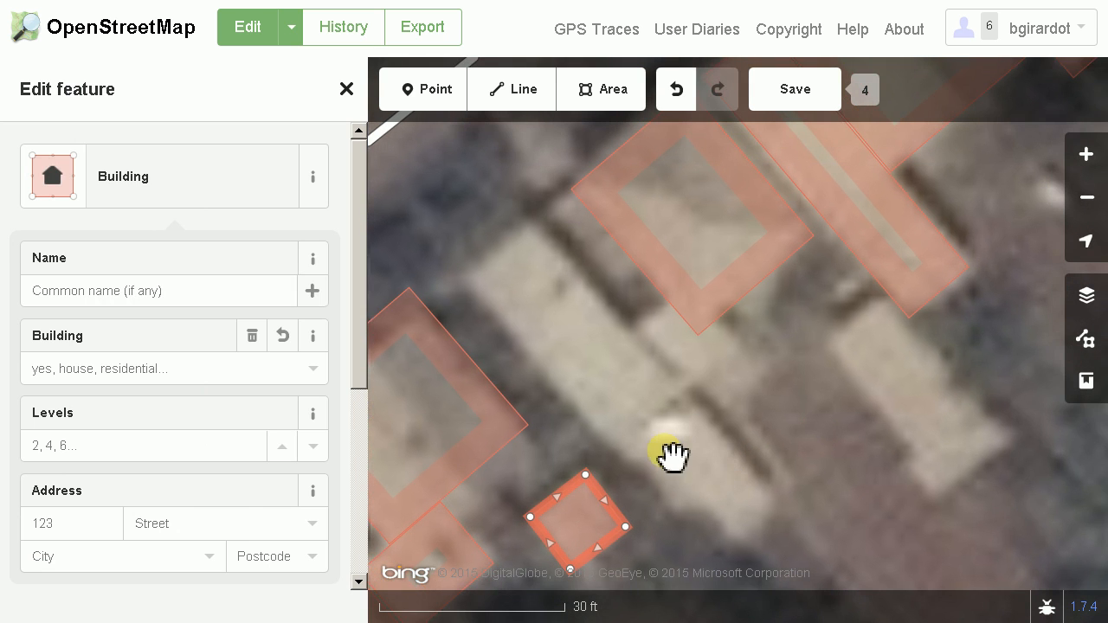
left_click_drag(638, 438, 624, 403)
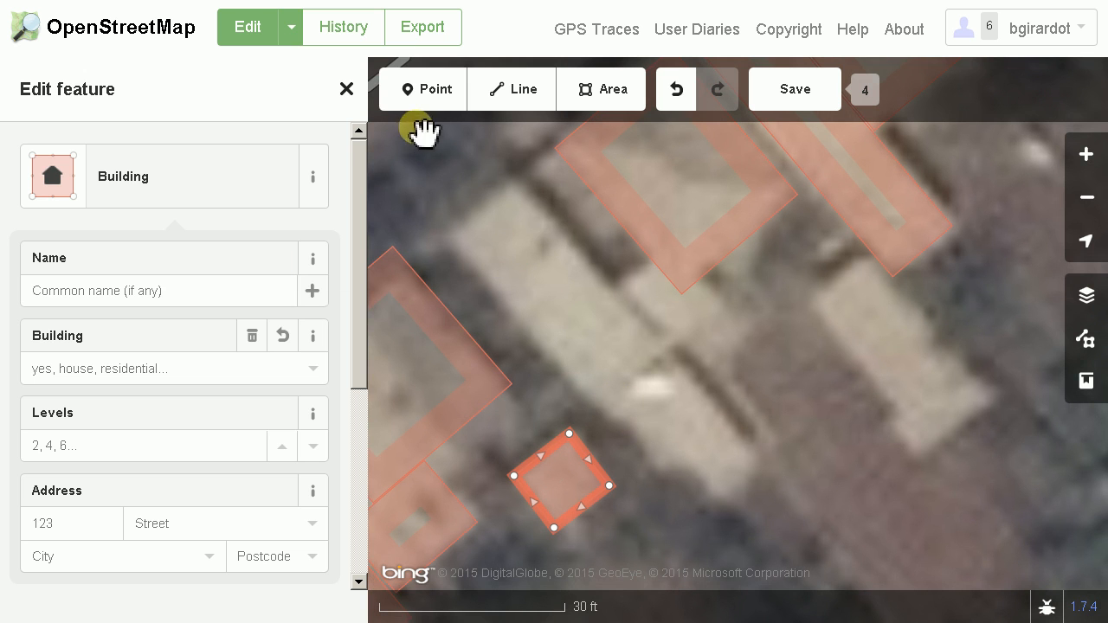
left_click(615, 92)
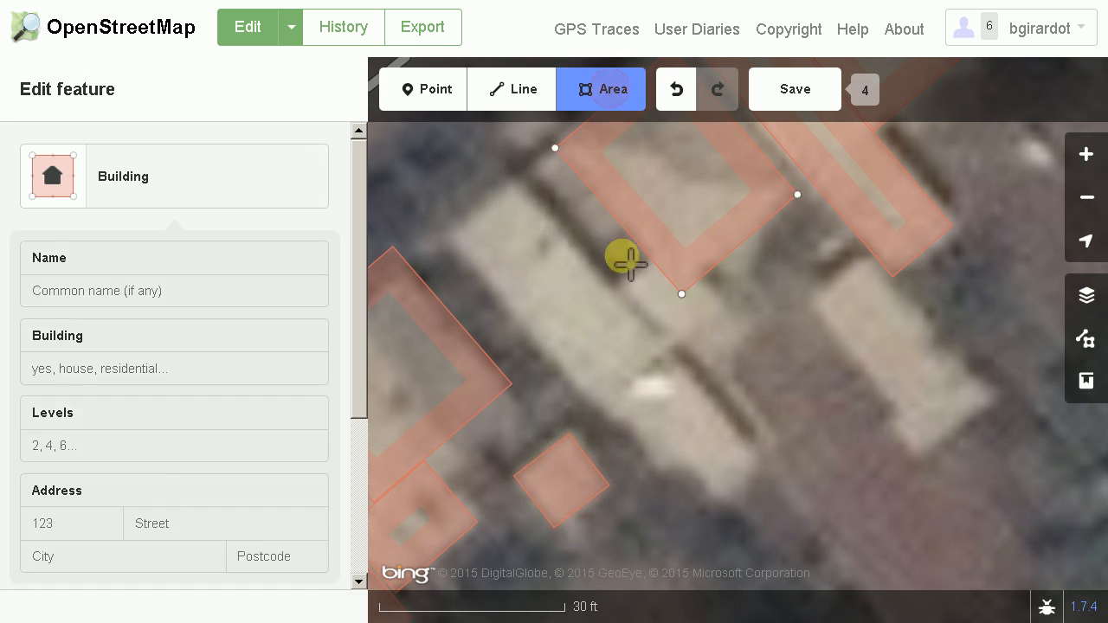
left_click(509, 180)
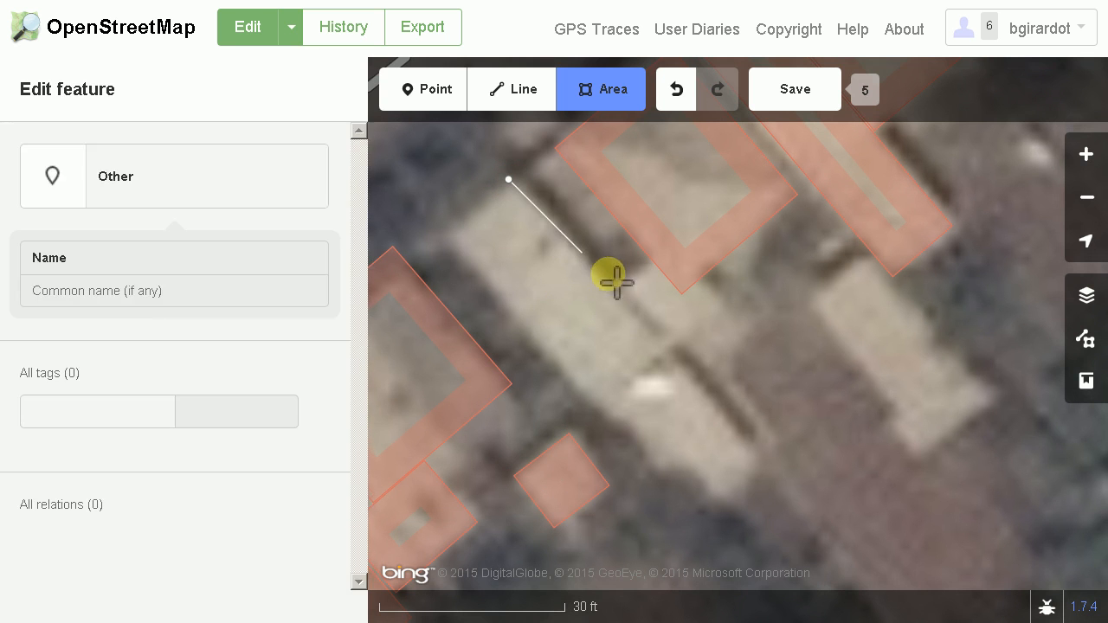
left_click(667, 343)
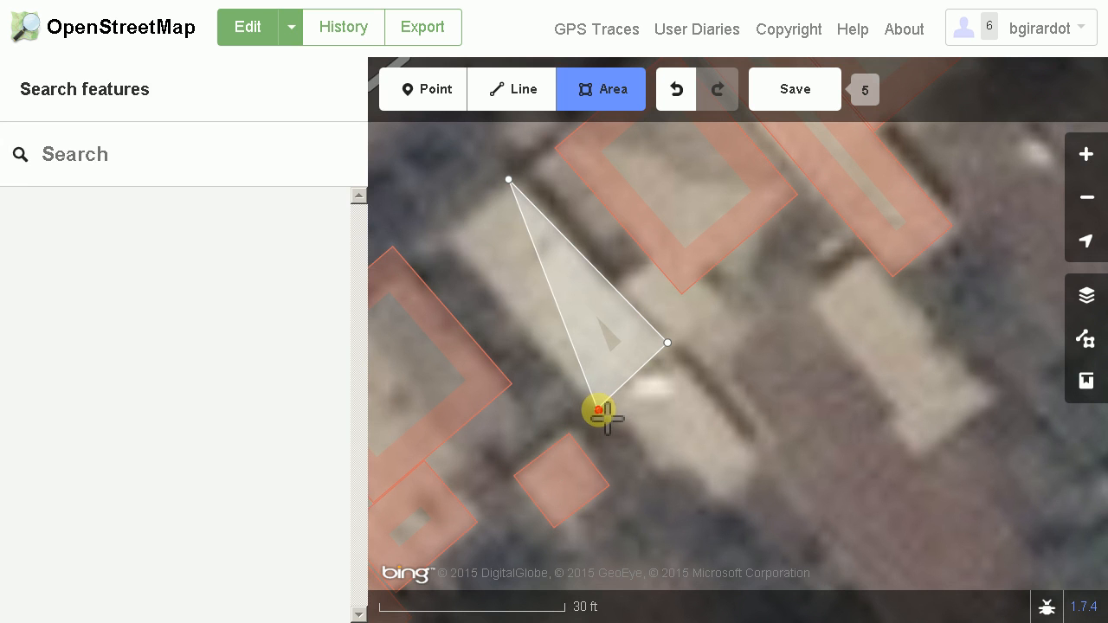
left_click(598, 408)
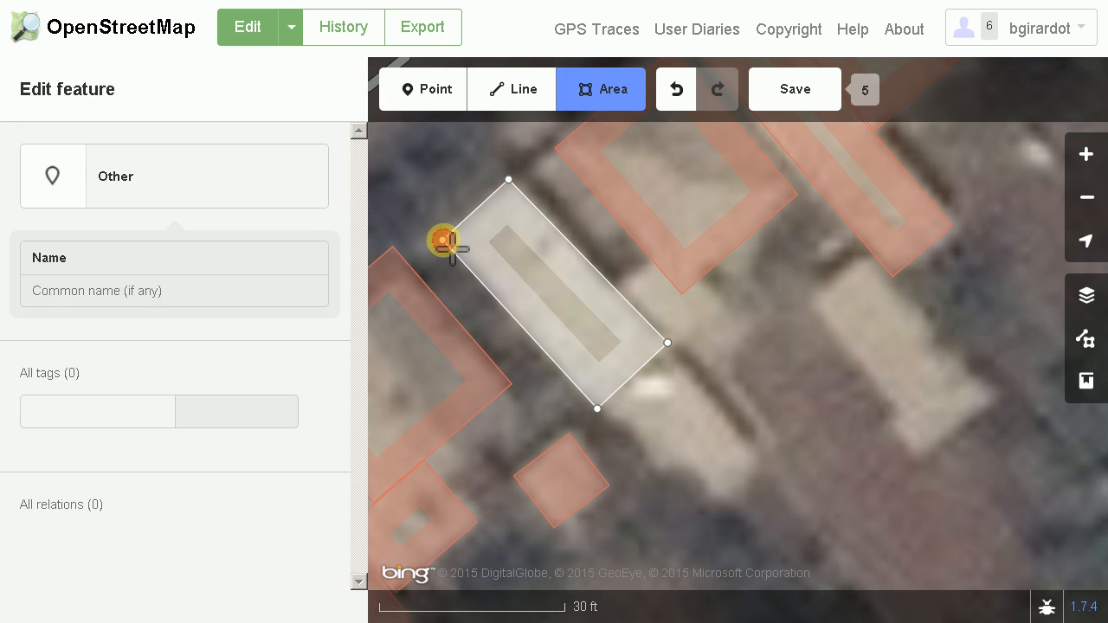
left_click(443, 241)
left_click(442, 240)
left_click(217, 247)
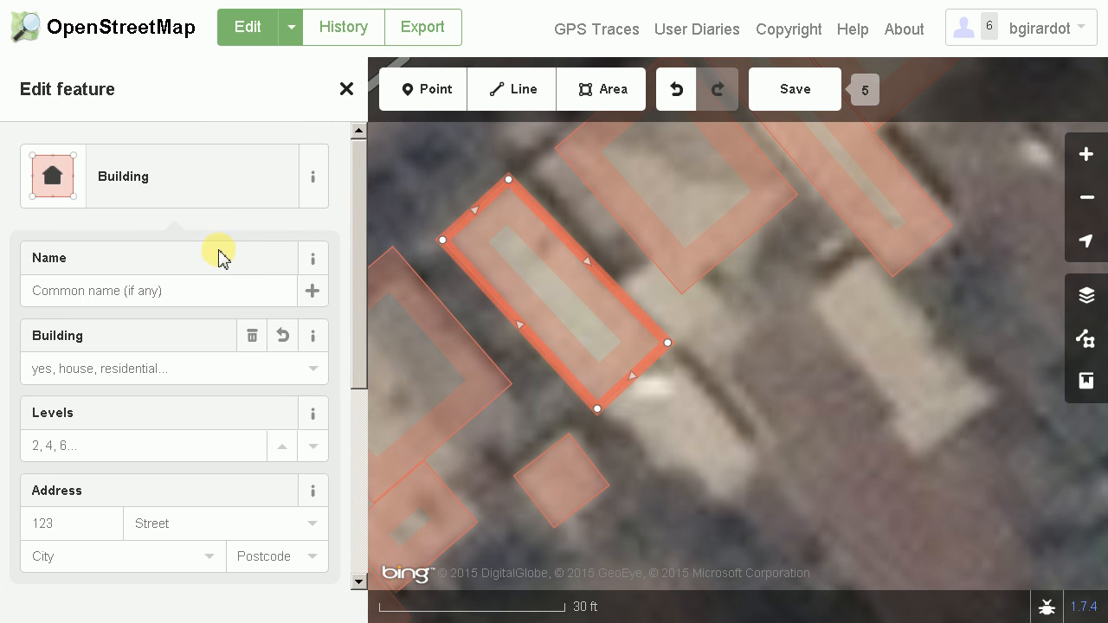
key("q")
Trace the shorter roof adjoining the long building's southeast end as a squared four-cornered area of type Building
left_click_drag(742, 470, 661, 400)
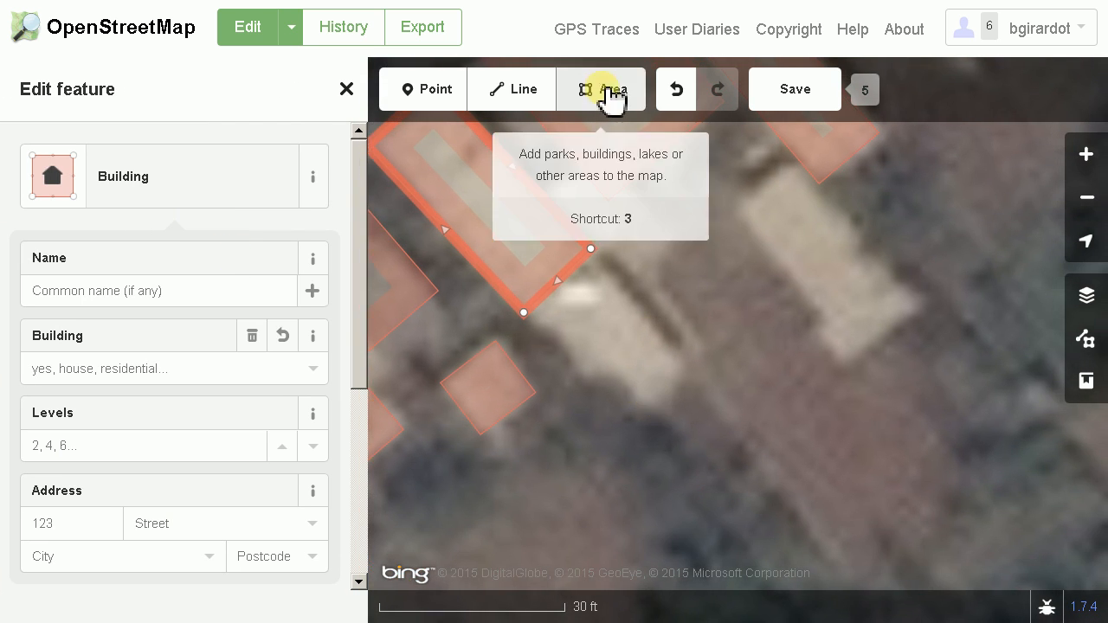
left_click(606, 91)
left_click(597, 268)
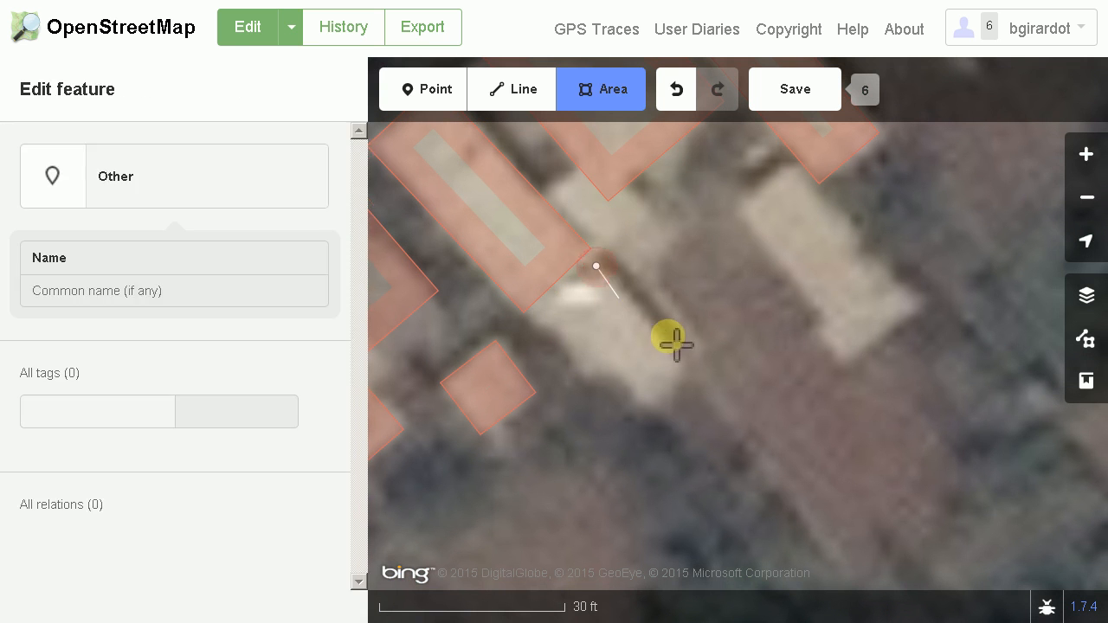
left_click(688, 360)
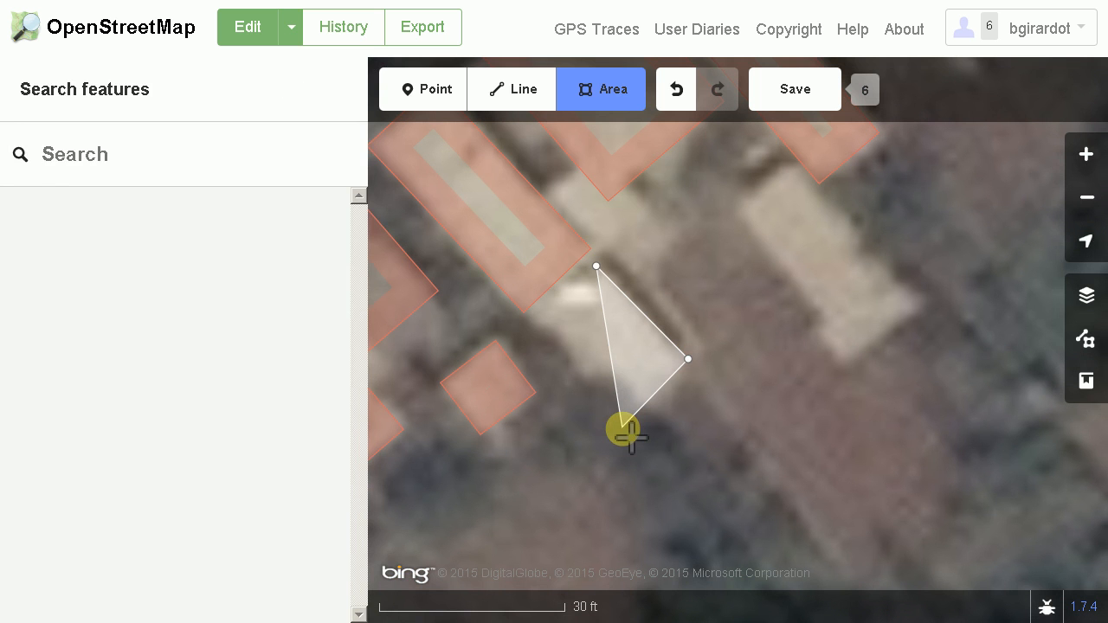
left_click(622, 428)
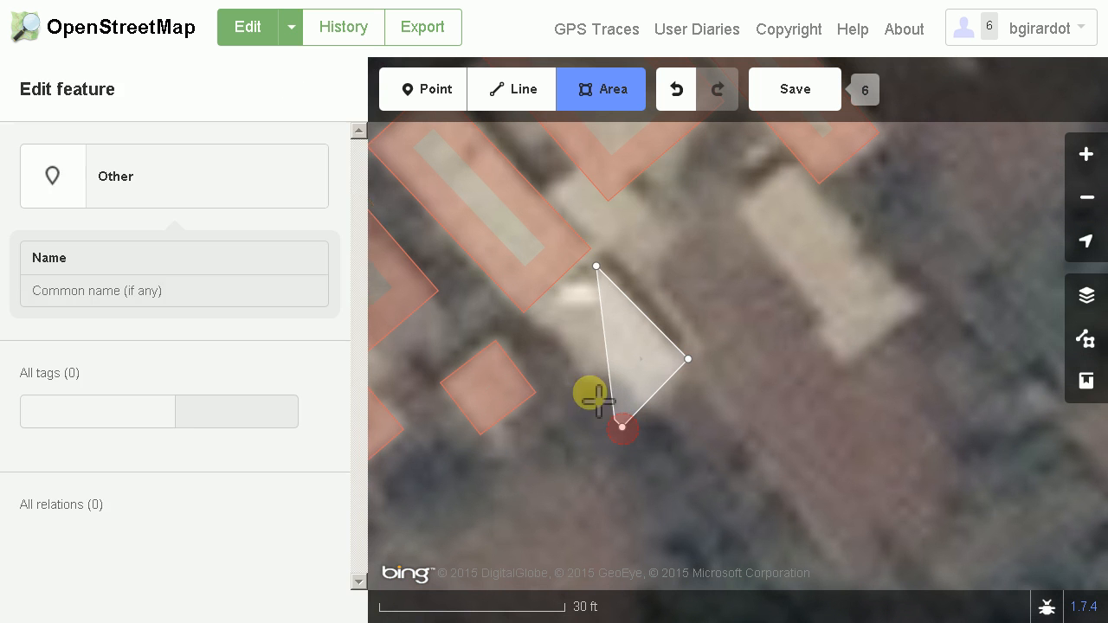
left_click(528, 318)
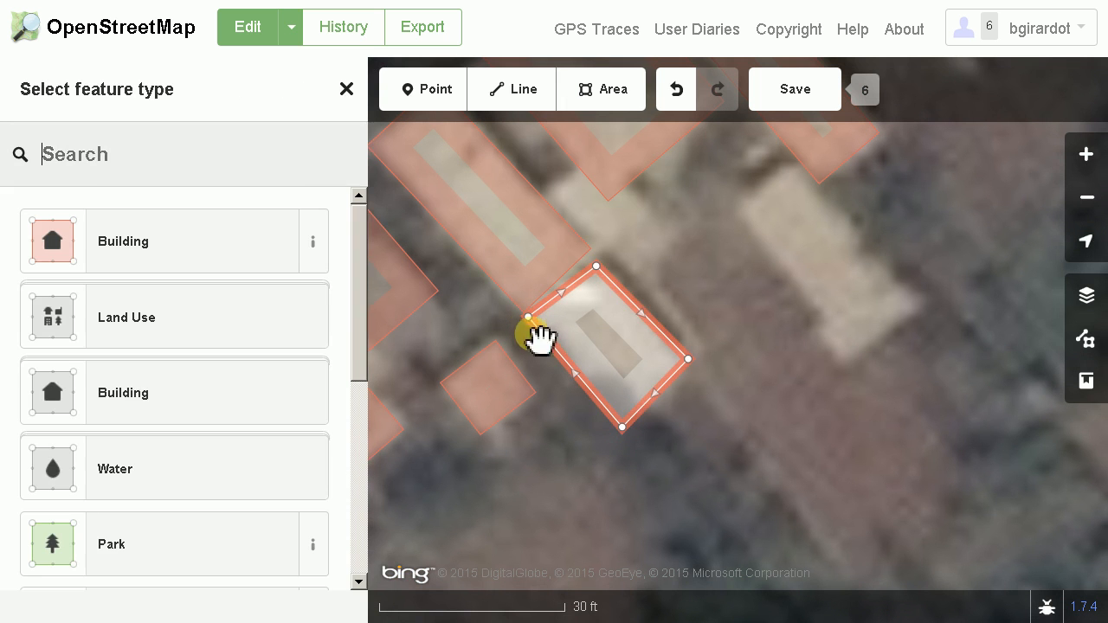
left_click(228, 260)
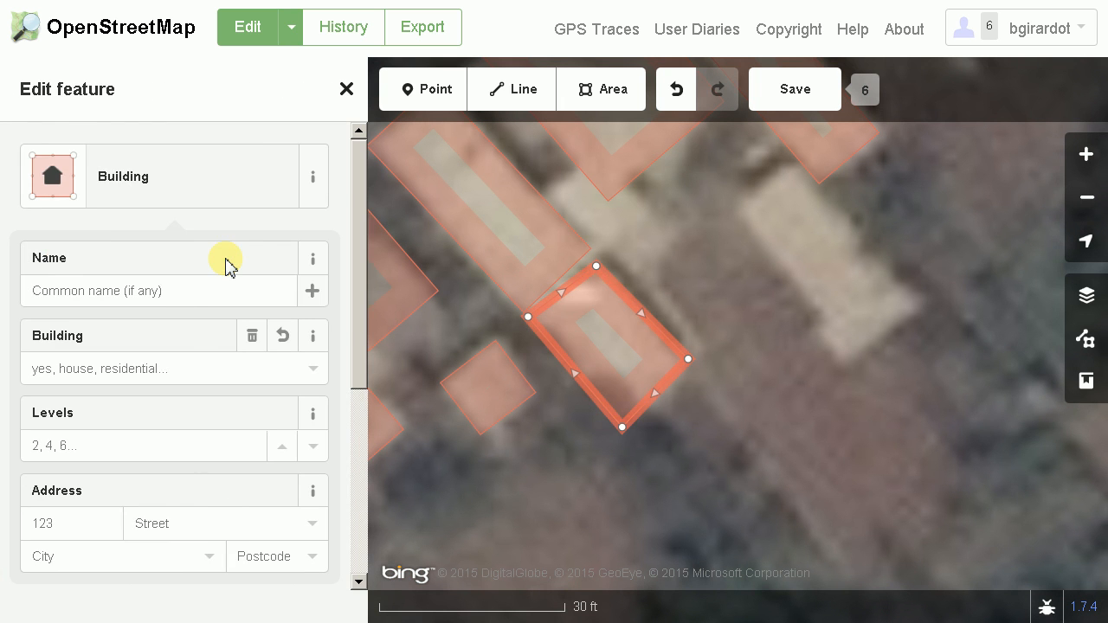
key("q")
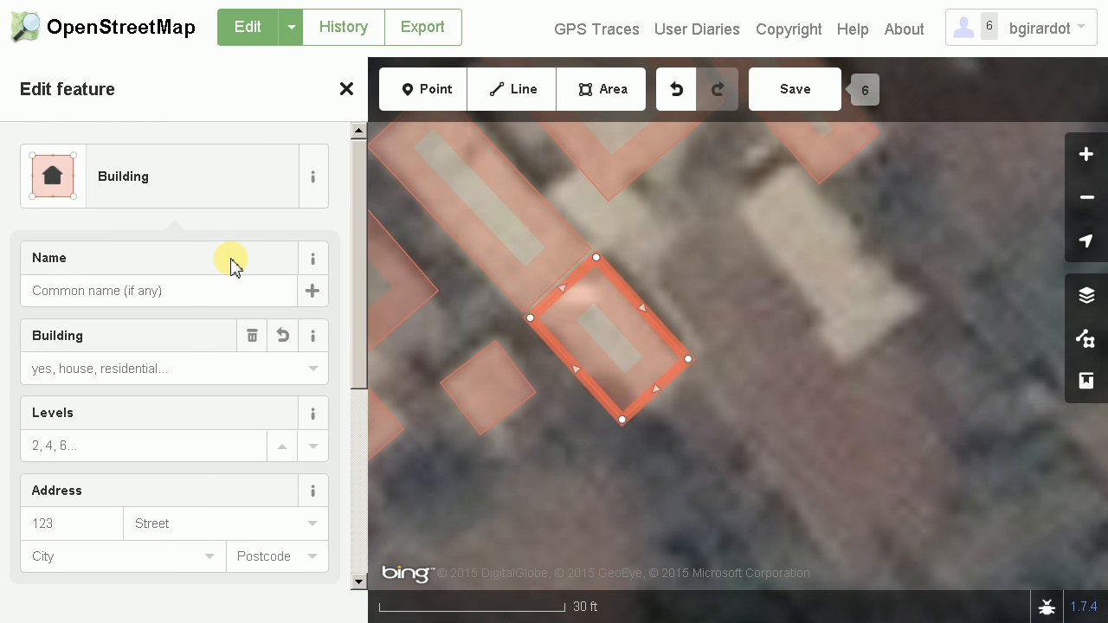
Outline the untraced L-shaped roof farther east, just south of the narrow mapped building, as a six-cornered area
scroll(663, 443, "down", 3)
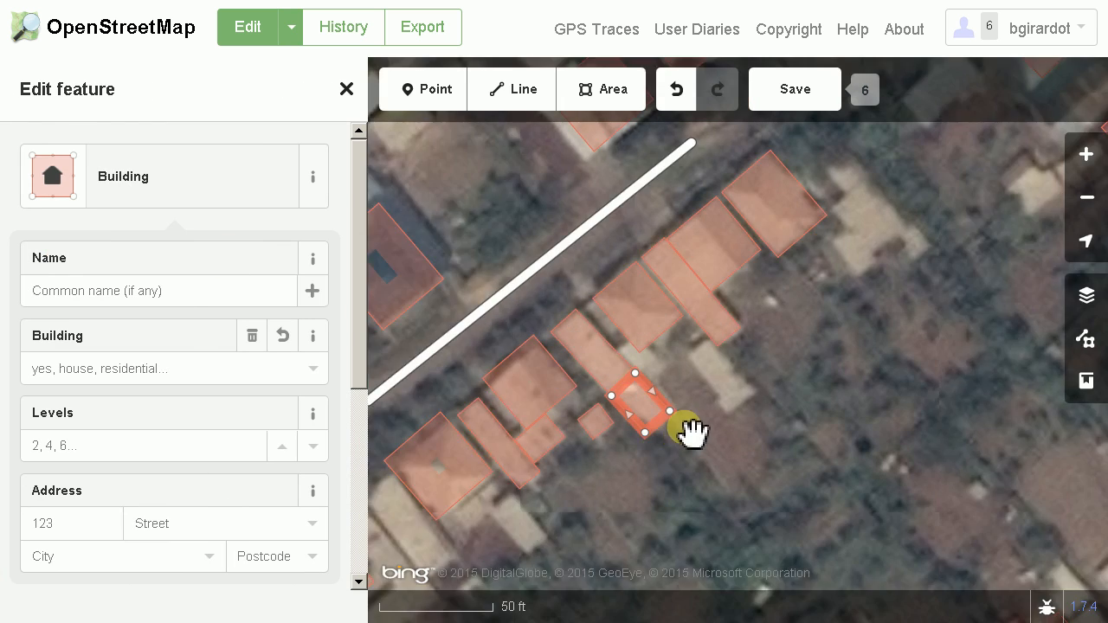
scroll(715, 401, "up", 3)
scroll(545, 320, "up", 2)
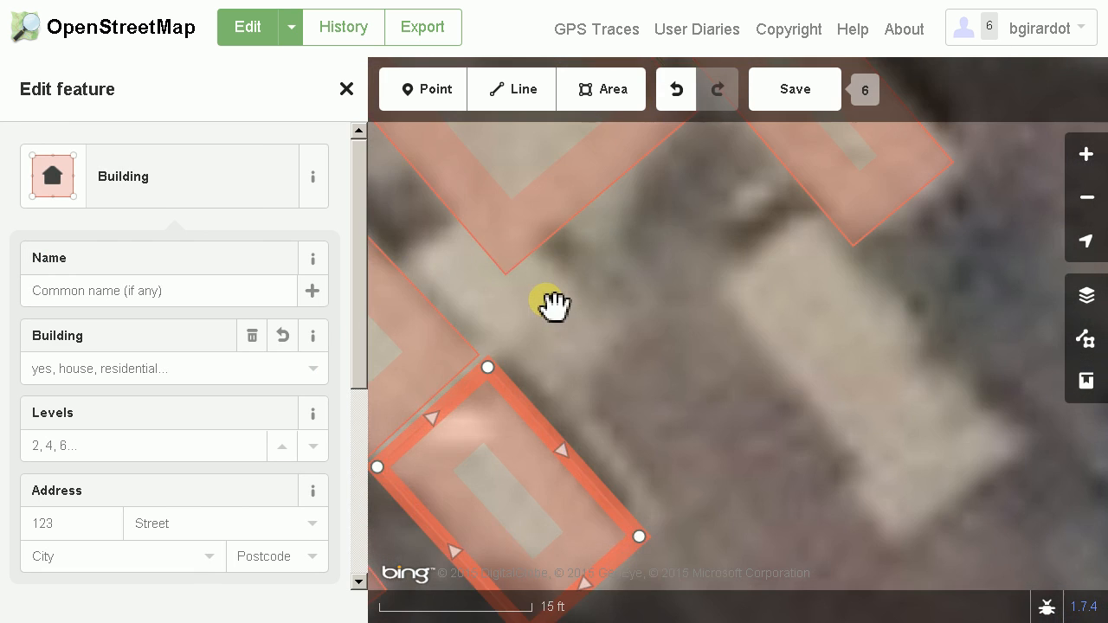
scroll(572, 325, "down", 2)
scroll(581, 334, "down", 3)
left_click_drag(719, 354, 656, 372)
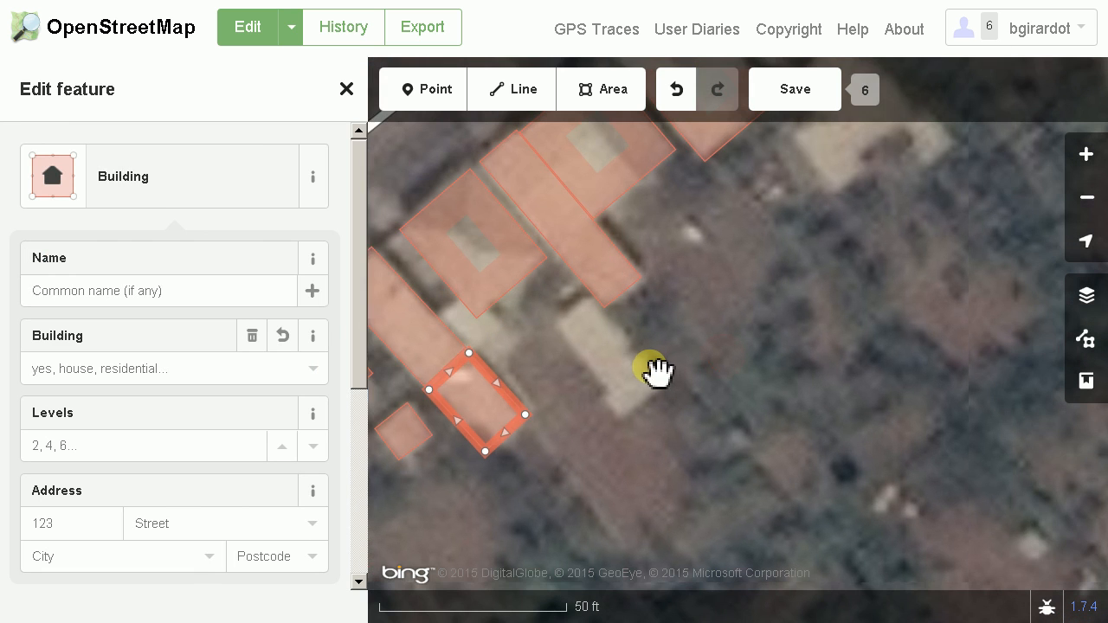
left_click(605, 363)
left_click(616, 93)
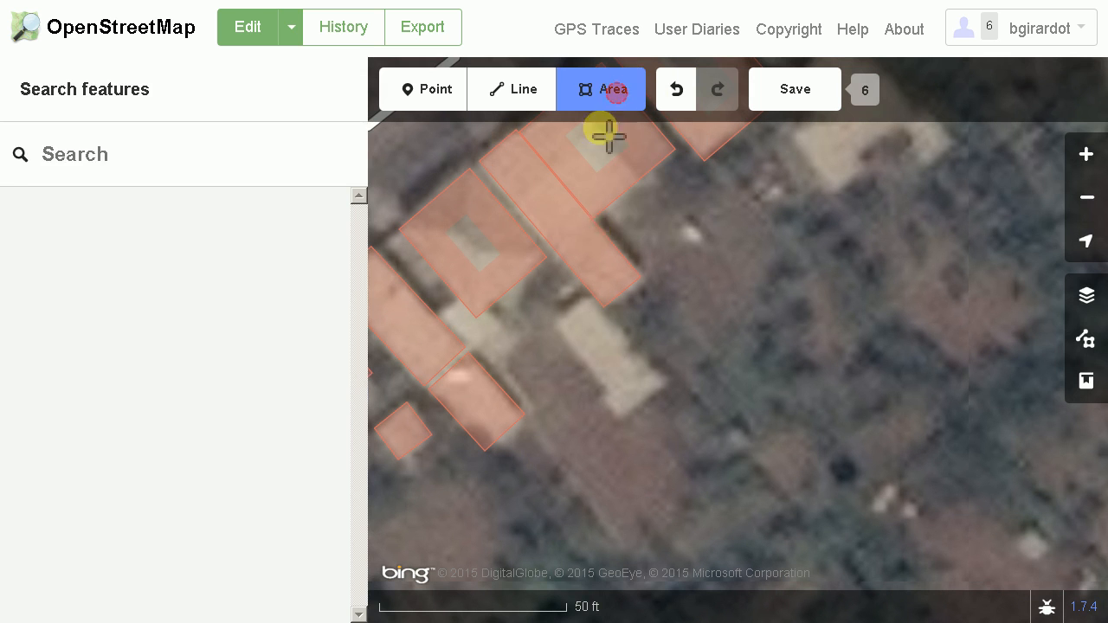
left_click(549, 322)
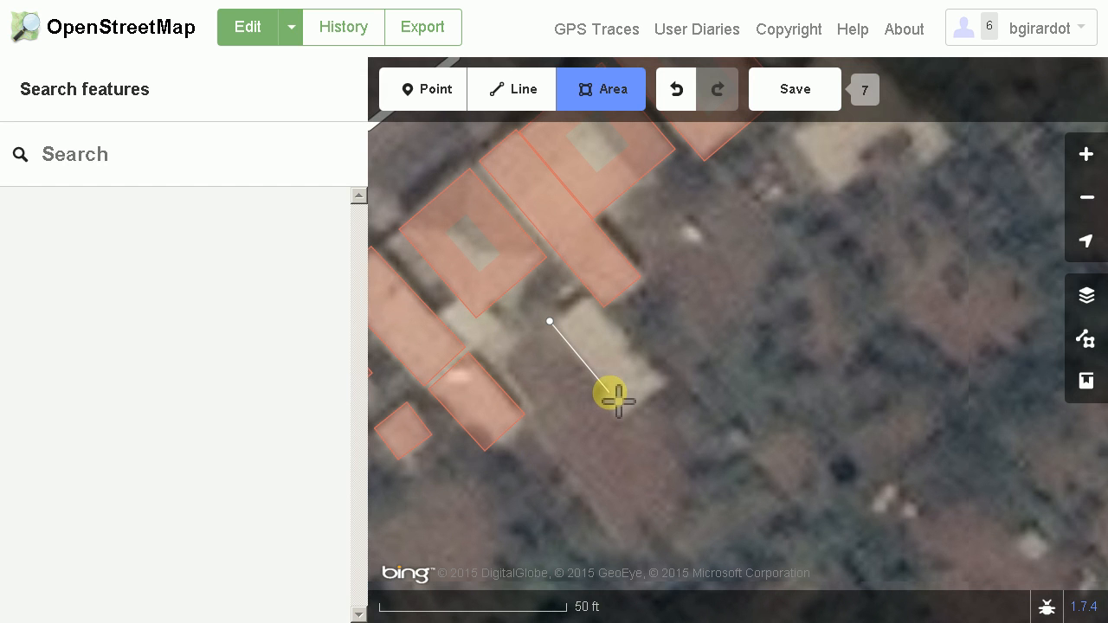
double_click(610, 394)
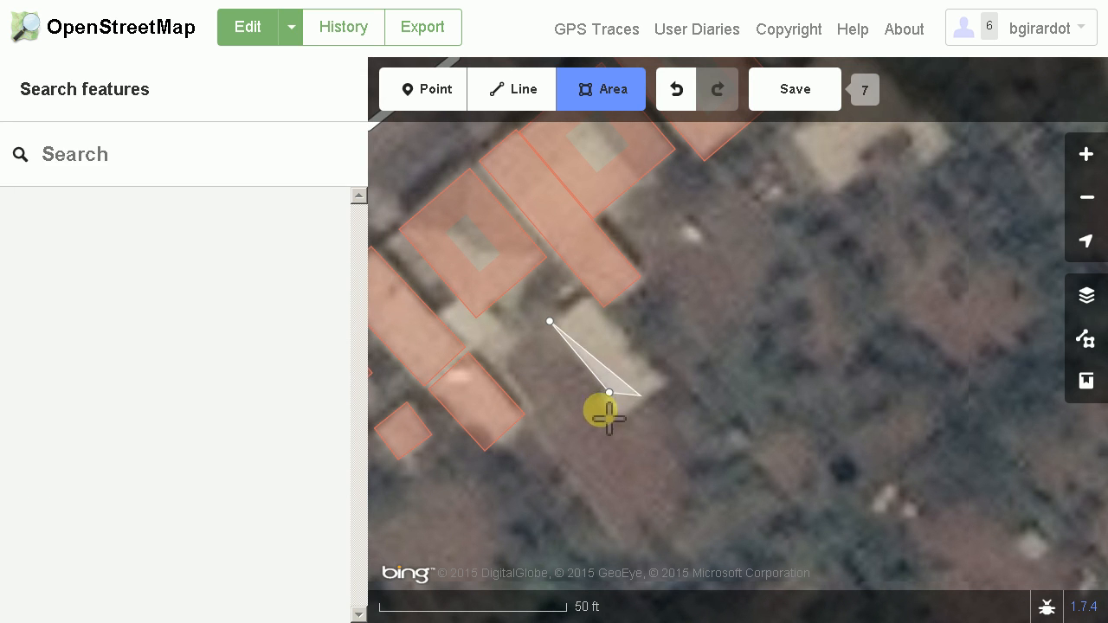
left_click(602, 400)
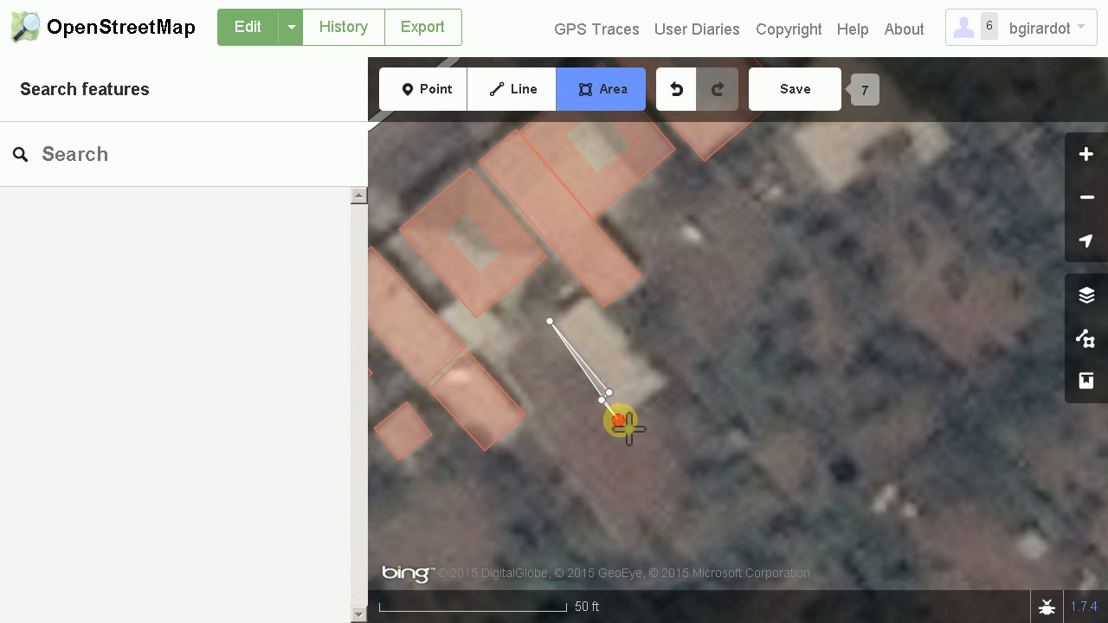
left_click(618, 421)
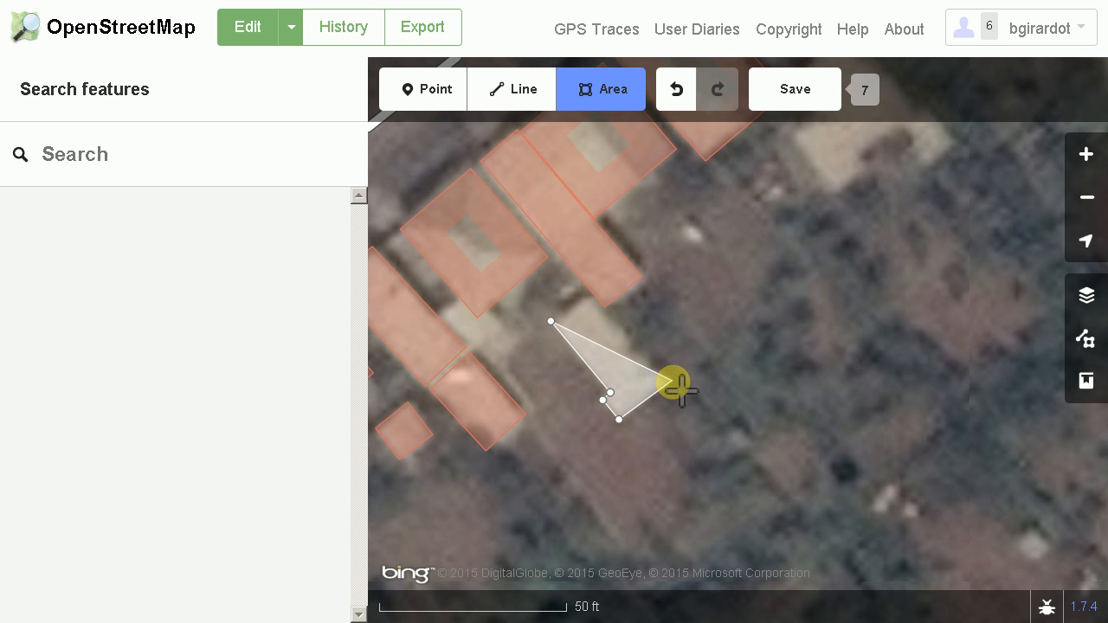
left_click(673, 382)
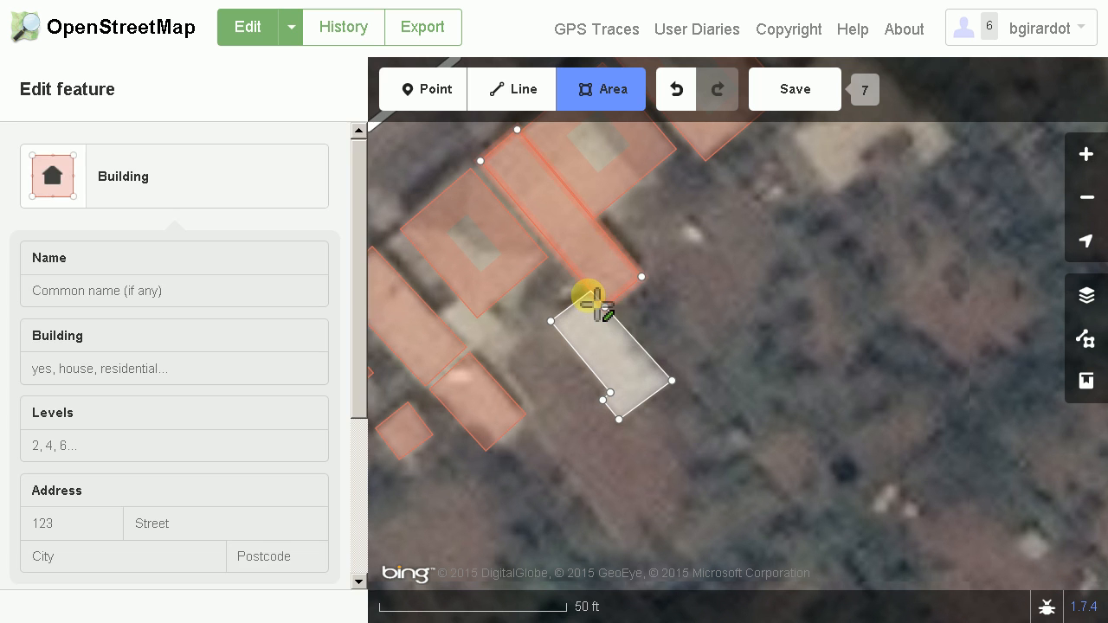
scroll(580, 303, "up", 5)
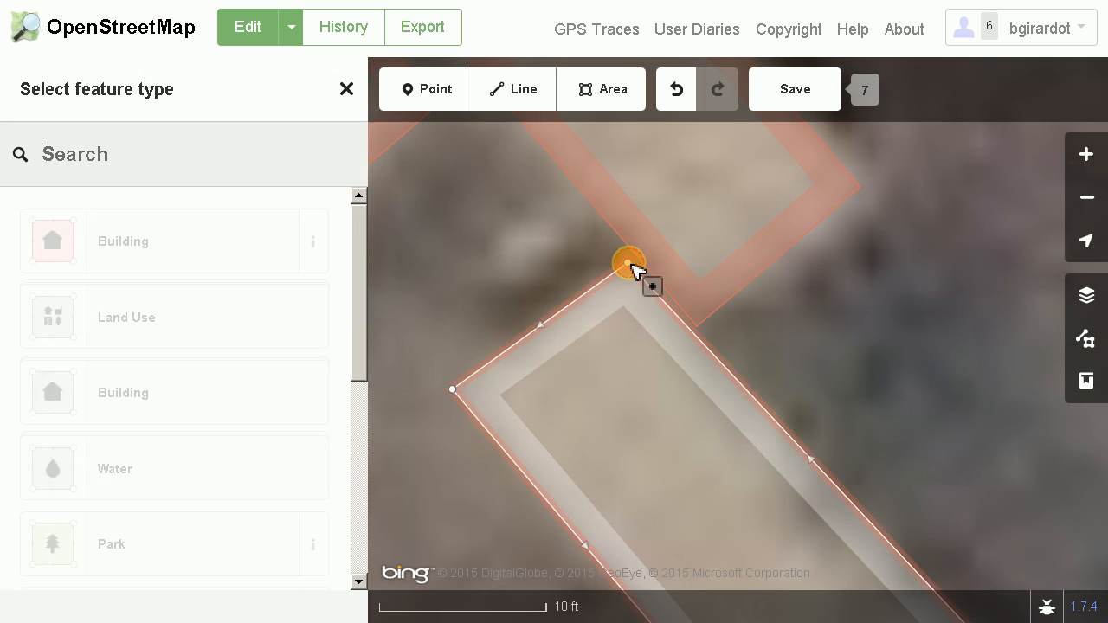
left_click(636, 271)
Assign the generic Building type to the new L-shaped area and square its corners
scroll(645, 381, "down", 5)
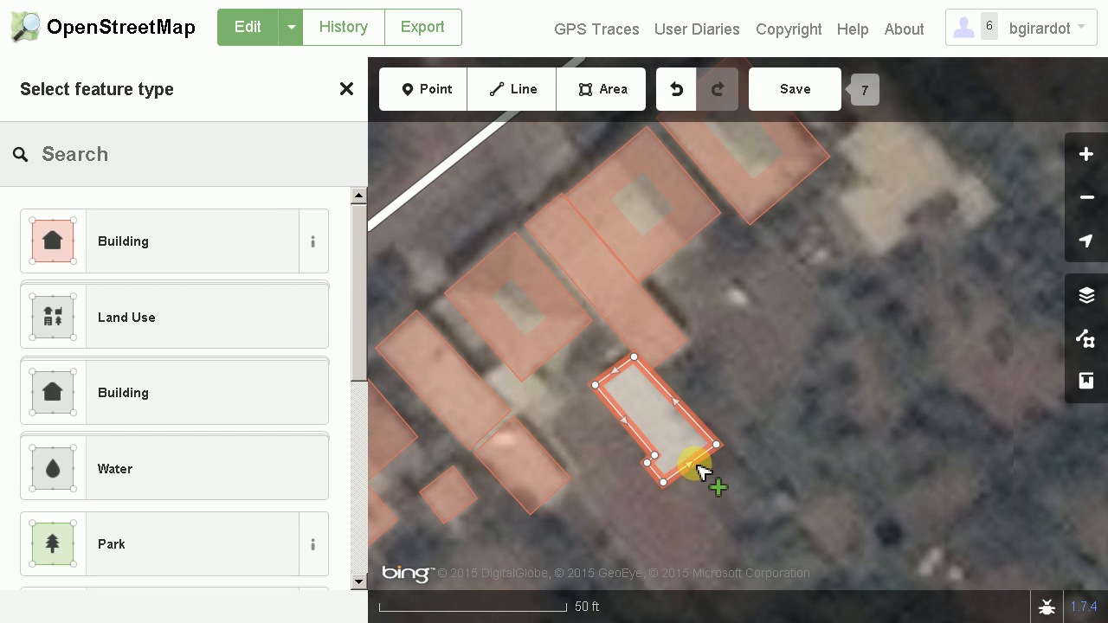
left_click(192, 258)
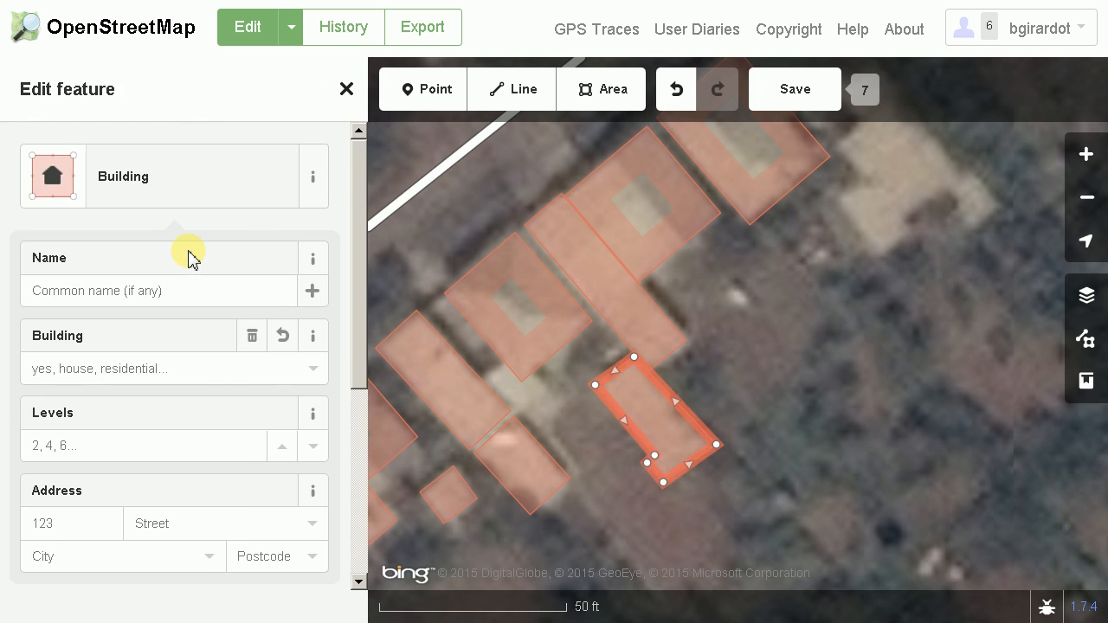
scroll(663, 384, "up", 5)
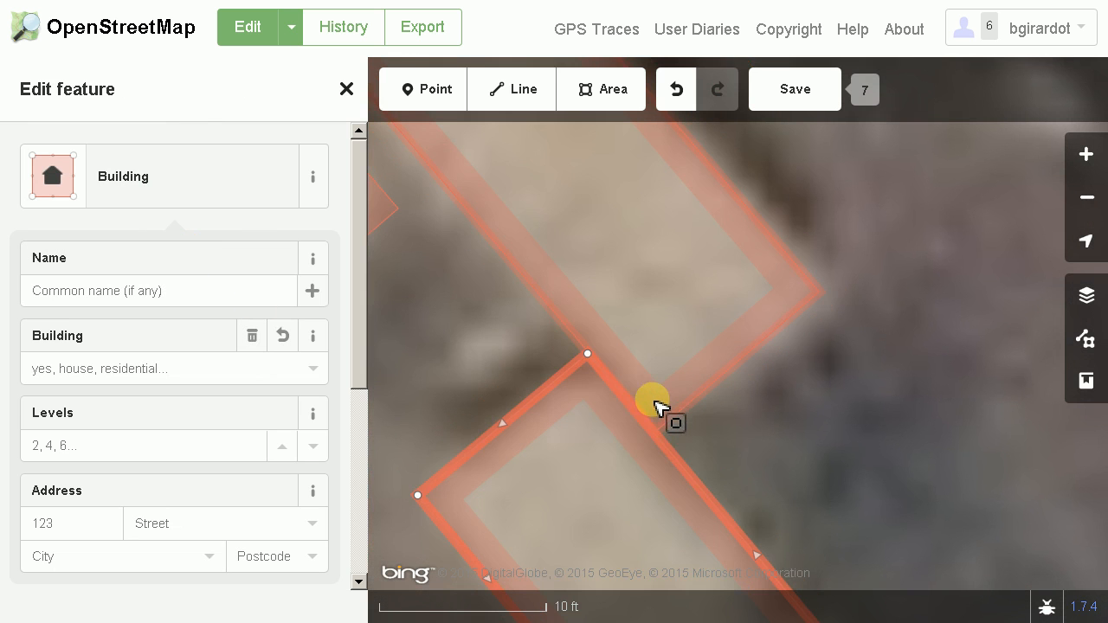
scroll(630, 448, "down", 3)
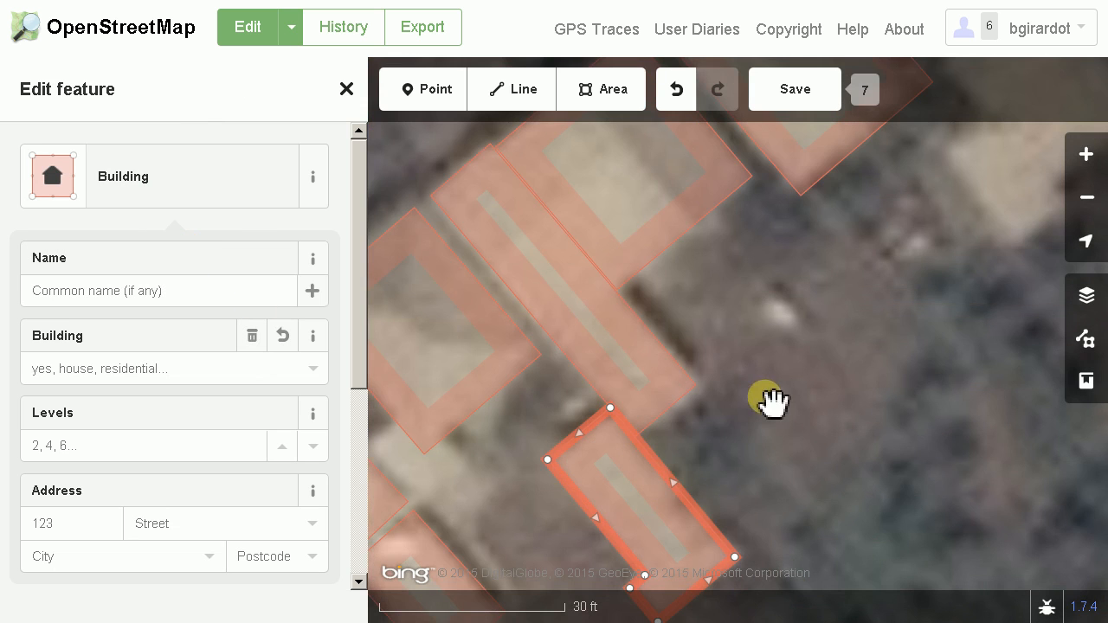
Upload the building edits to OpenStreetMap with the existing #hotosm-project-1235 changeset comment
scroll(762, 440, "down", 3)
left_click(792, 95)
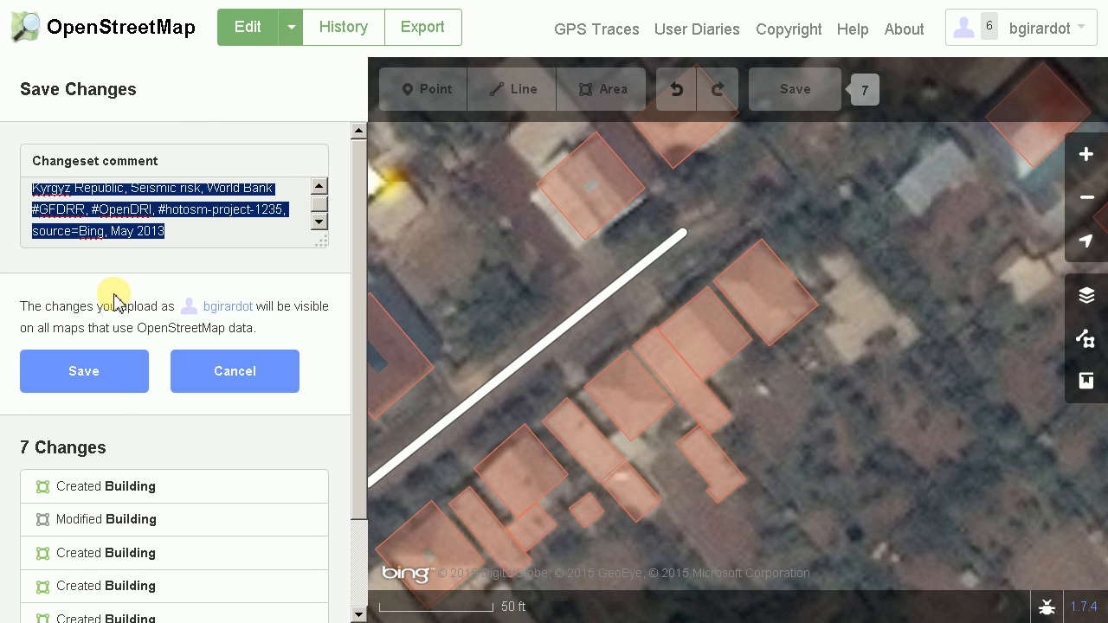
left_click(119, 370)
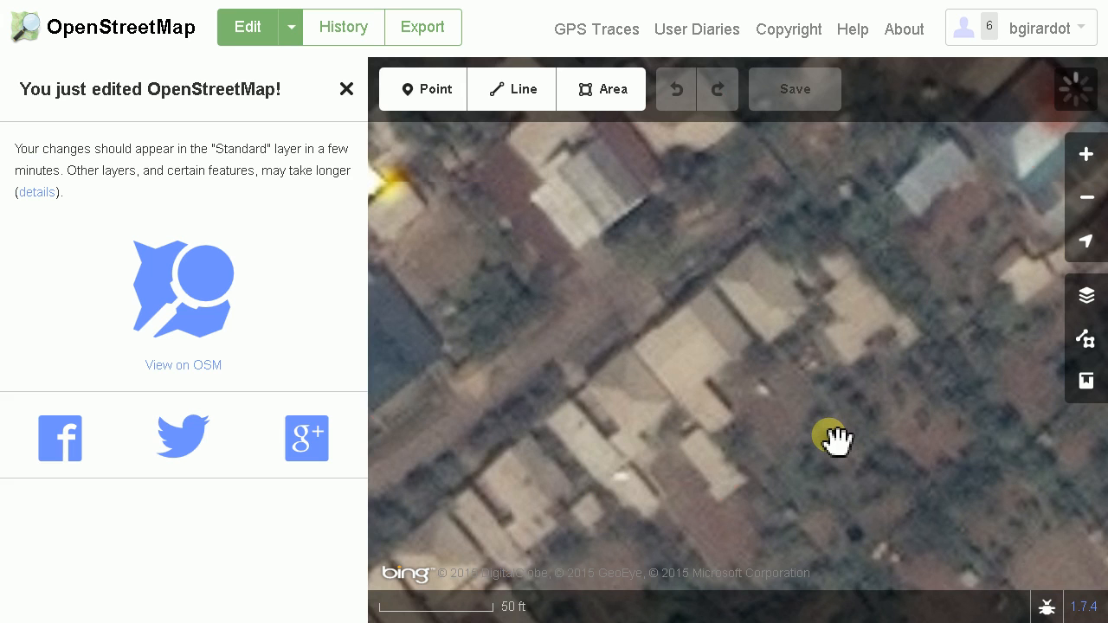
Examine the irregular untraced roof east of the northeasternmost building in the row south of the road
left_click_drag(811, 433, 766, 452)
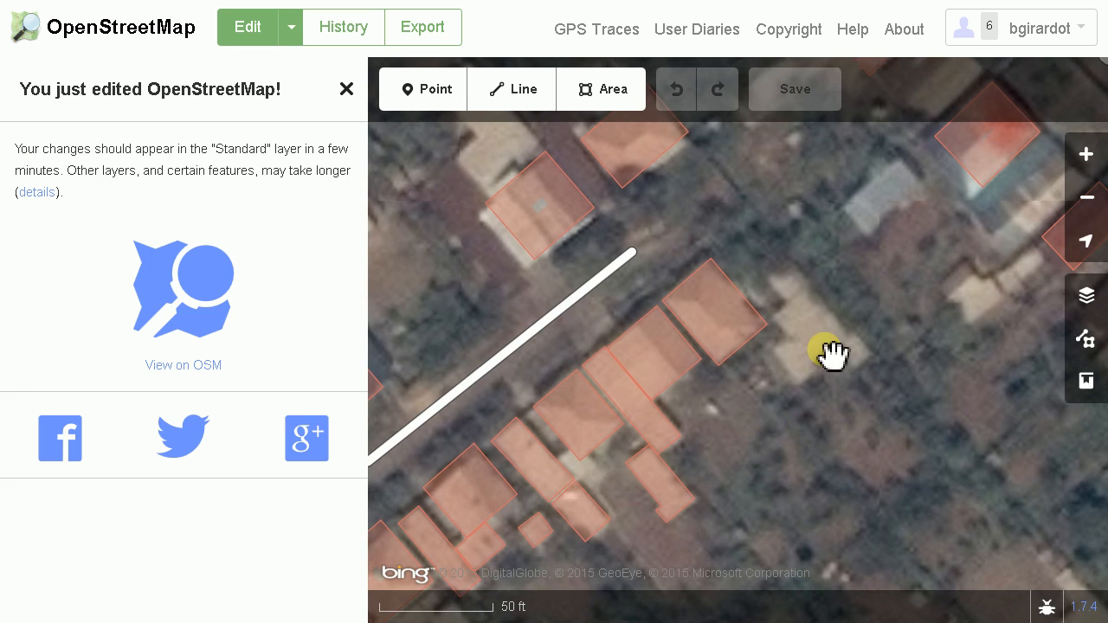
scroll(813, 400, "up", 3)
scroll(825, 403, "down", 1)
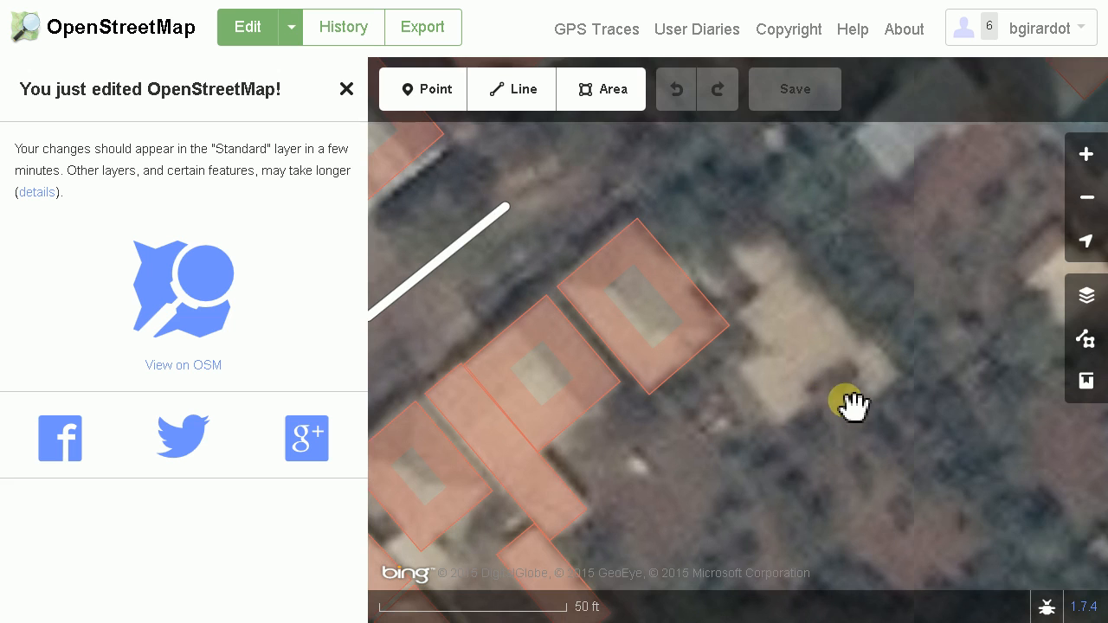
left_click_drag(849, 413, 820, 452)
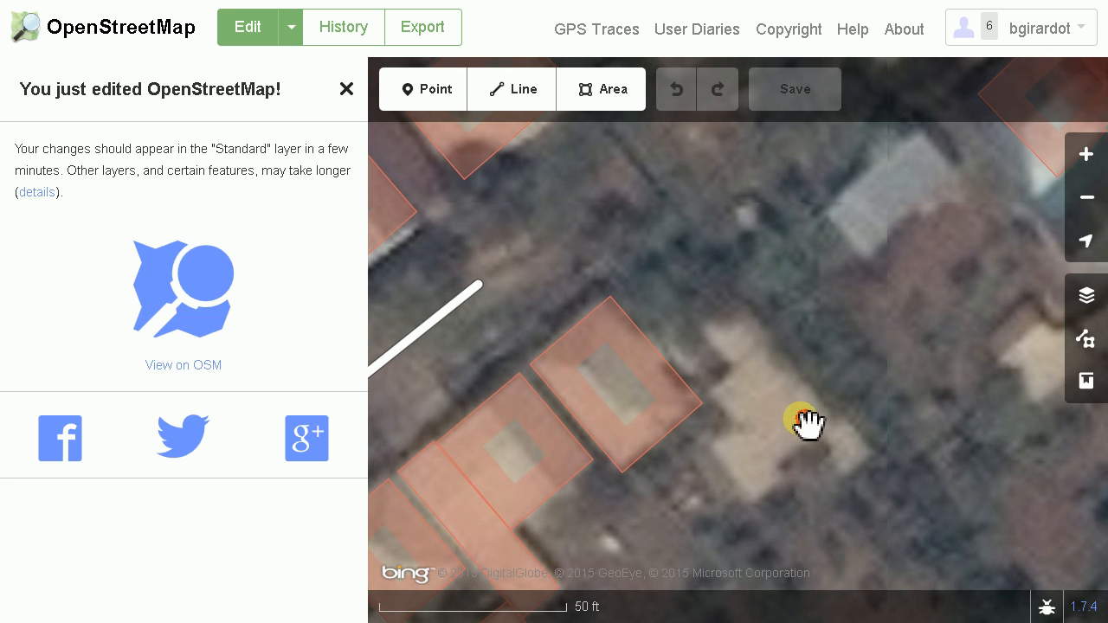
left_click_drag(806, 423, 779, 396)
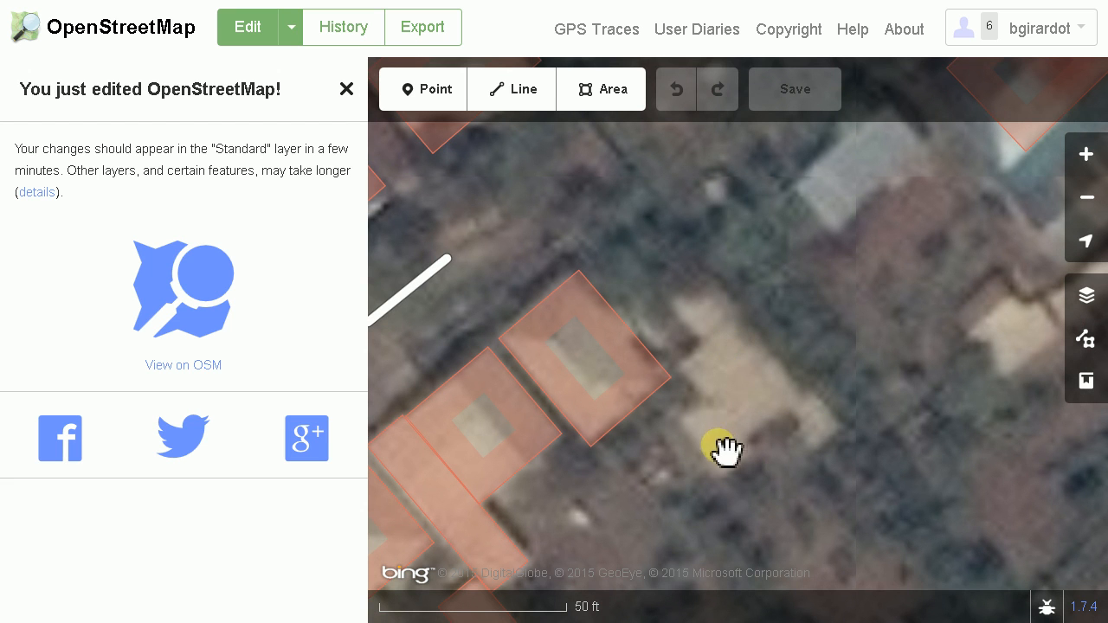
left_click_drag(735, 415, 709, 378)
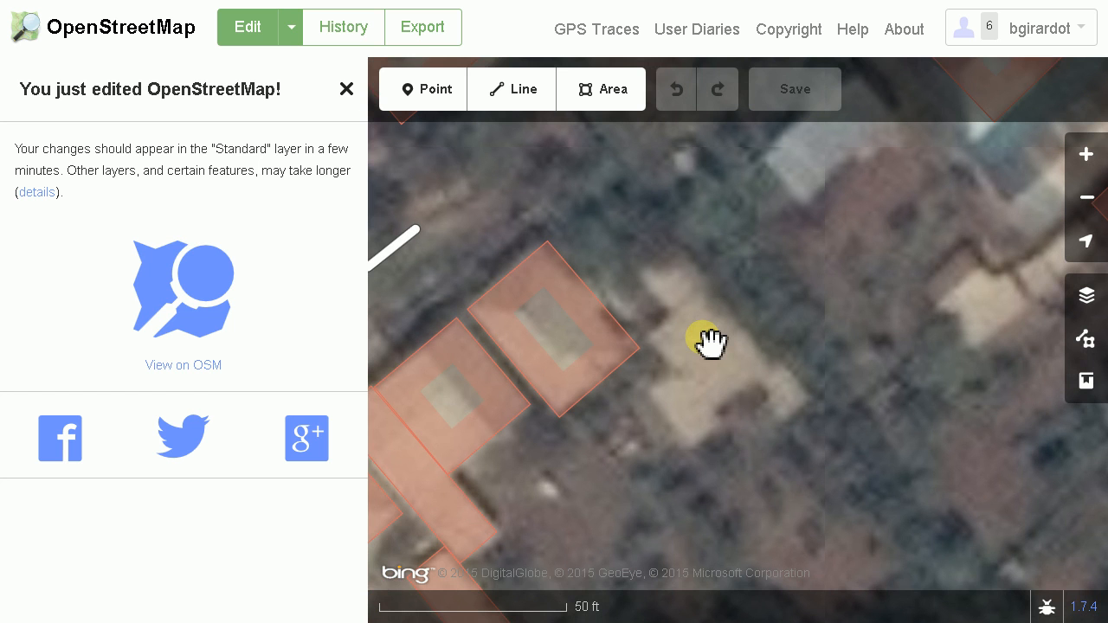
Outline the light-gray roof southwest of the red-and-white-roofed building as a four-cornered area and assign it the generic Building type
left_click_drag(708, 338, 687, 408)
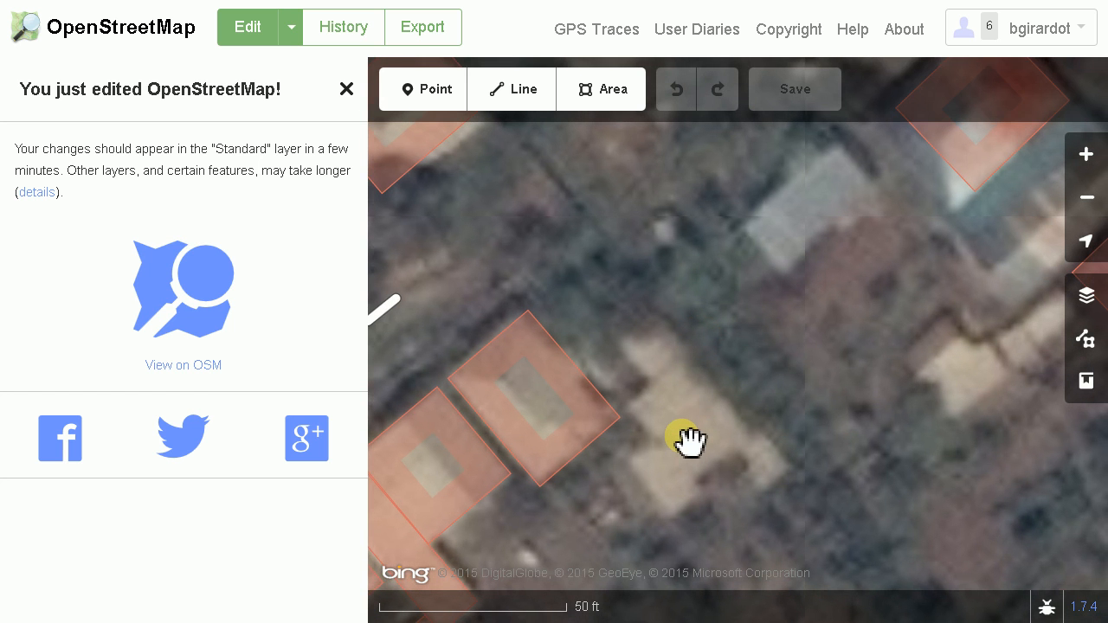
left_click_drag(677, 445, 630, 530)
left_click_drag(784, 326, 661, 423)
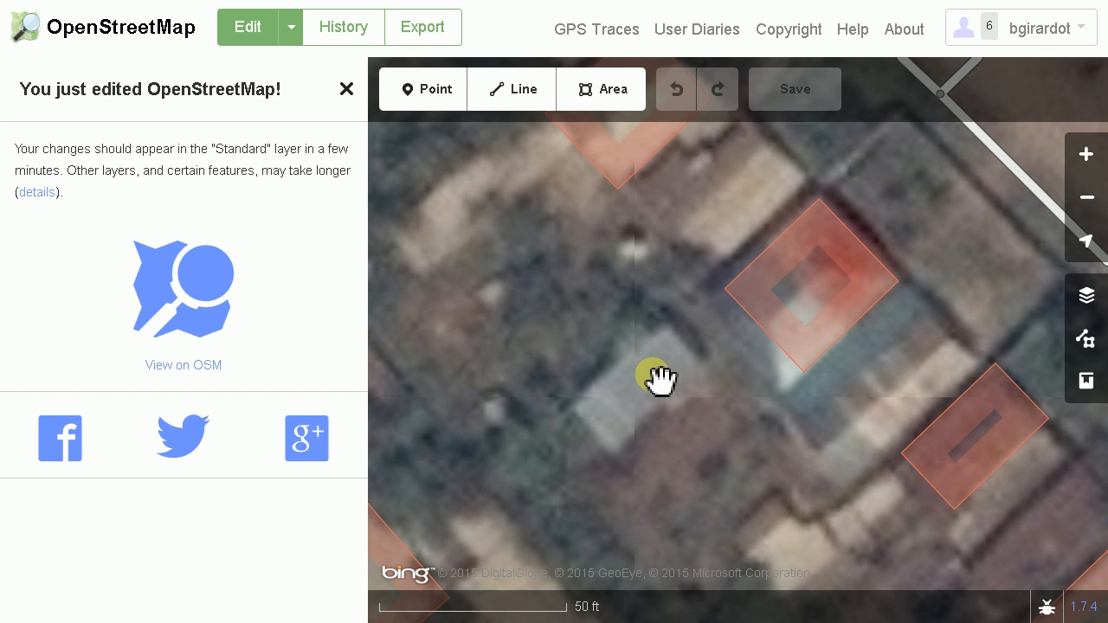
left_click(583, 90)
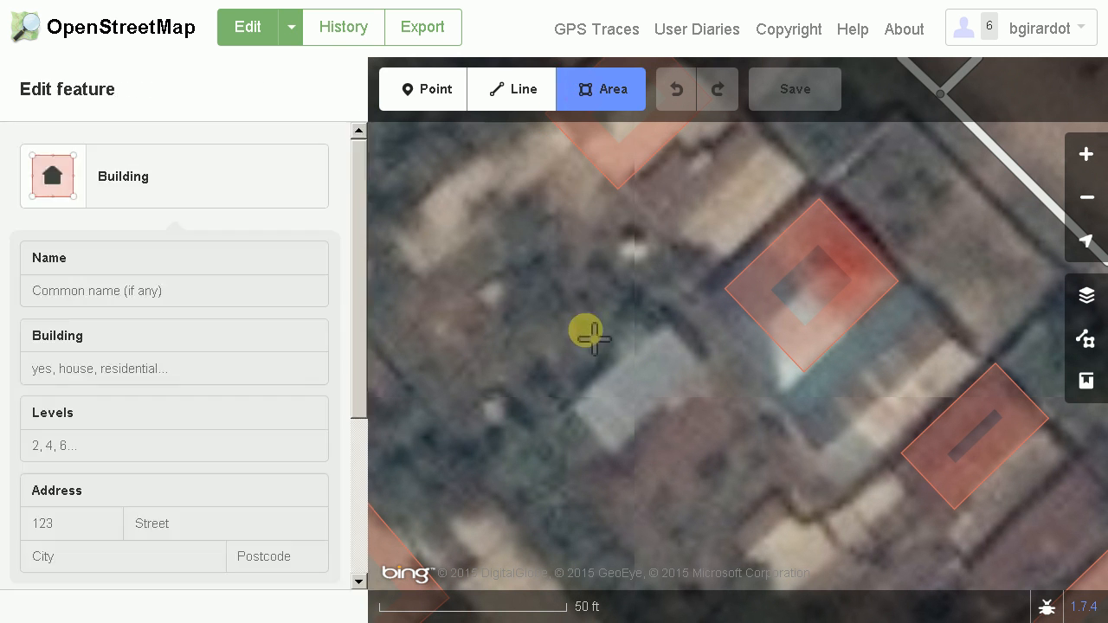
left_click(572, 404)
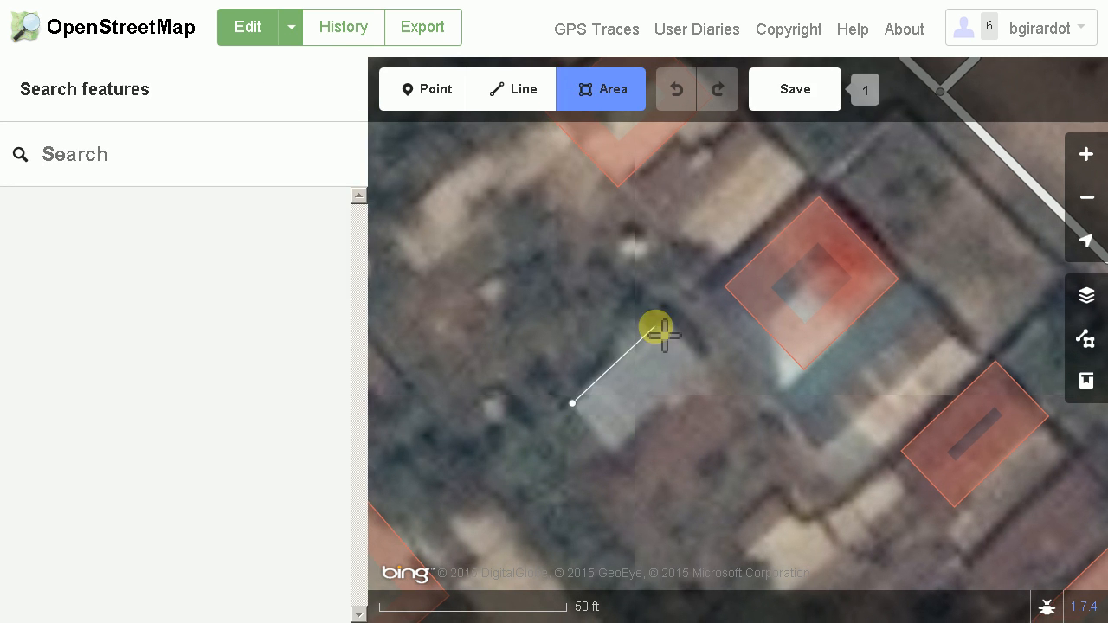
left_click(664, 321)
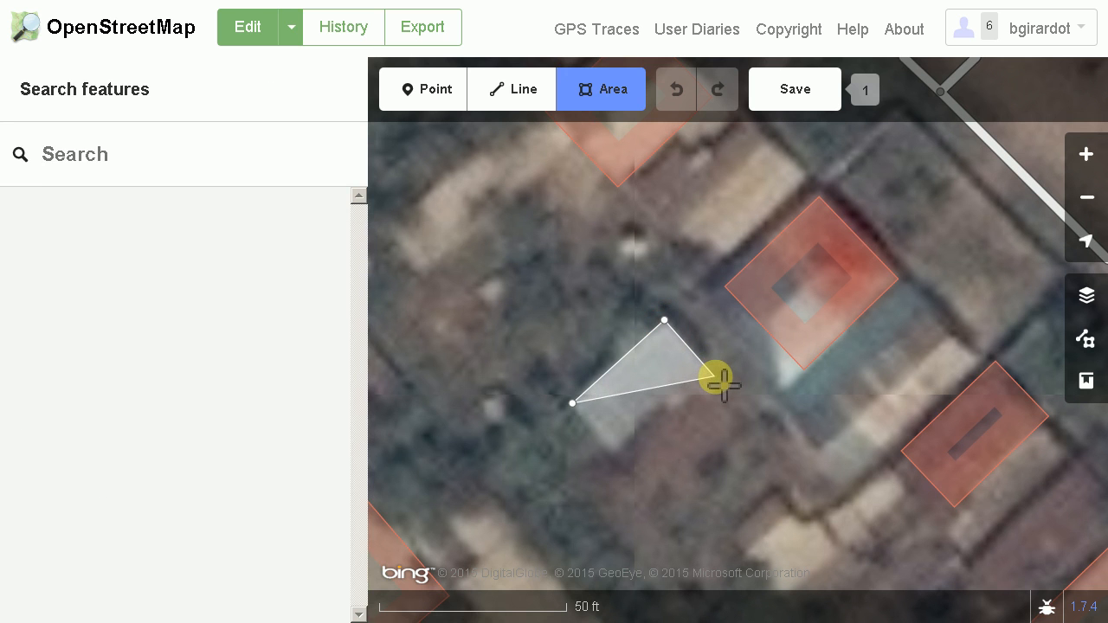
left_click(718, 379)
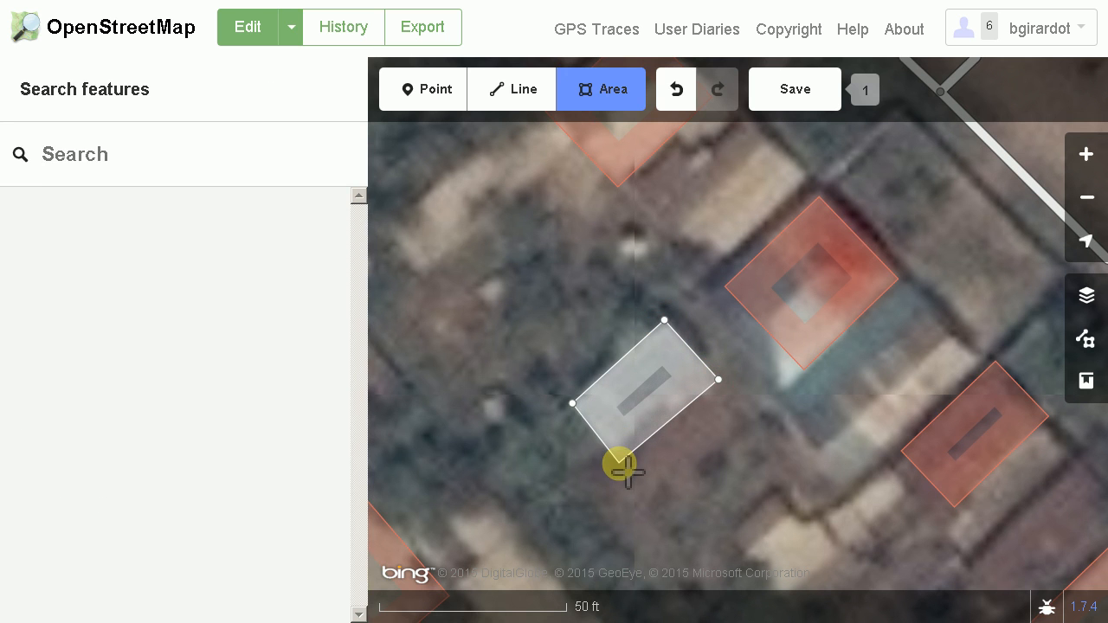
left_click(625, 468)
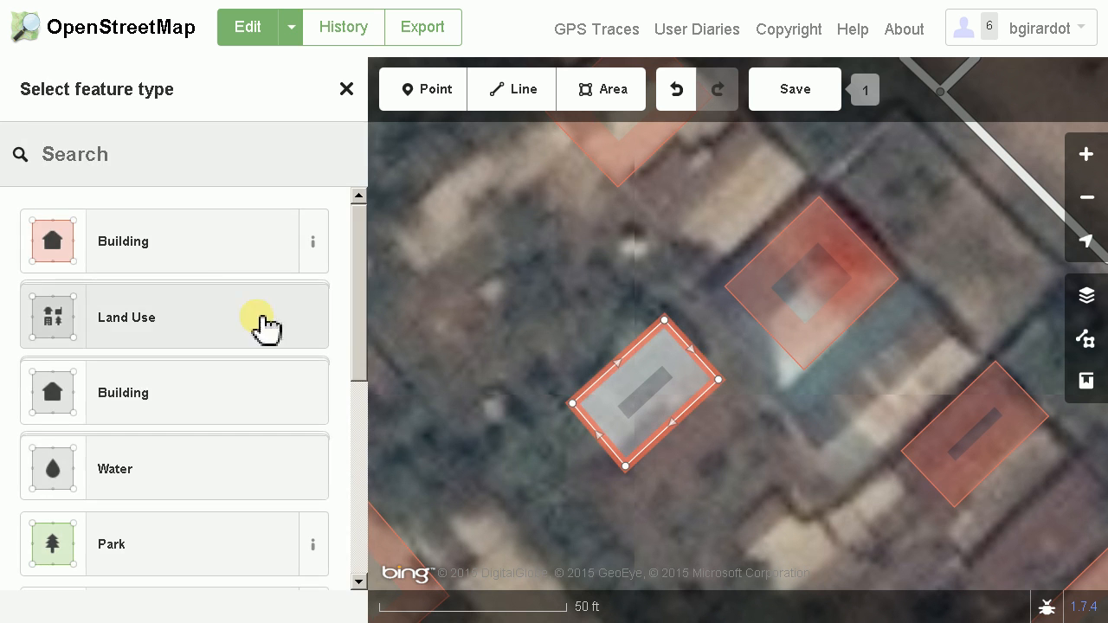
left_click(161, 247)
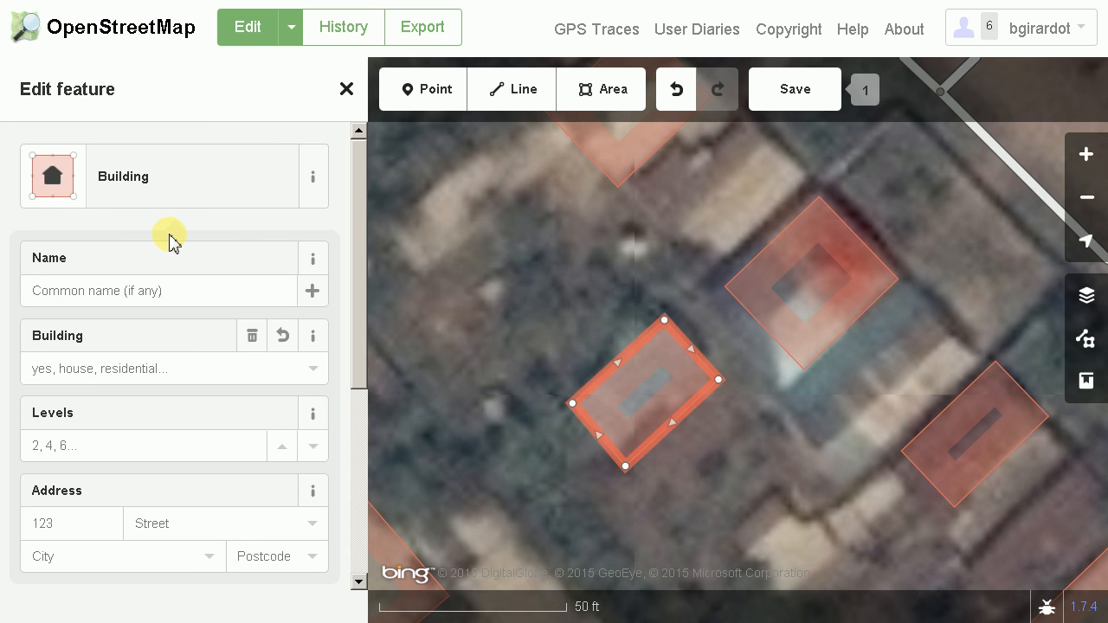
Display areas as No Fill (Wireframe) and shift the red-and-white-roofed building's outline slightly northwest to fit its roof
left_click_drag(816, 492, 663, 468)
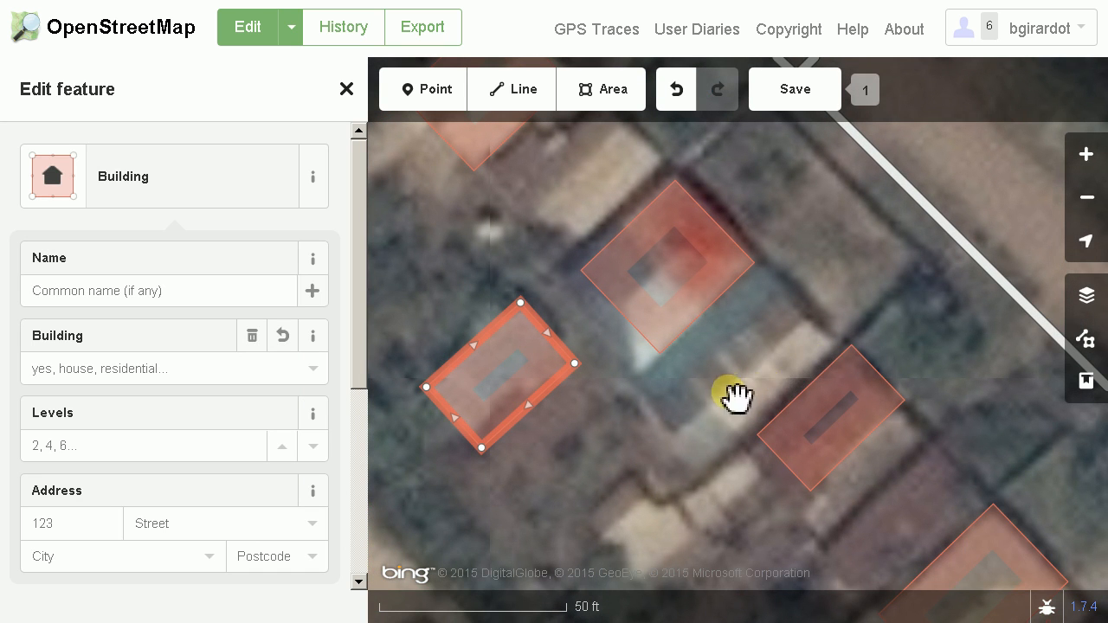
left_click_drag(732, 397, 727, 346)
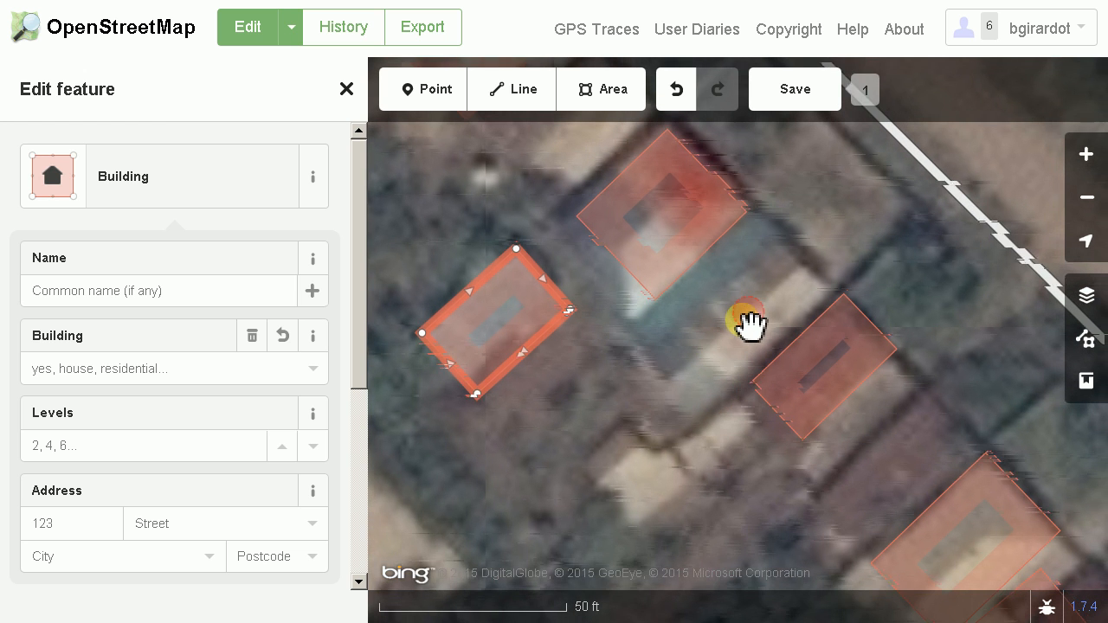
left_click(687, 280)
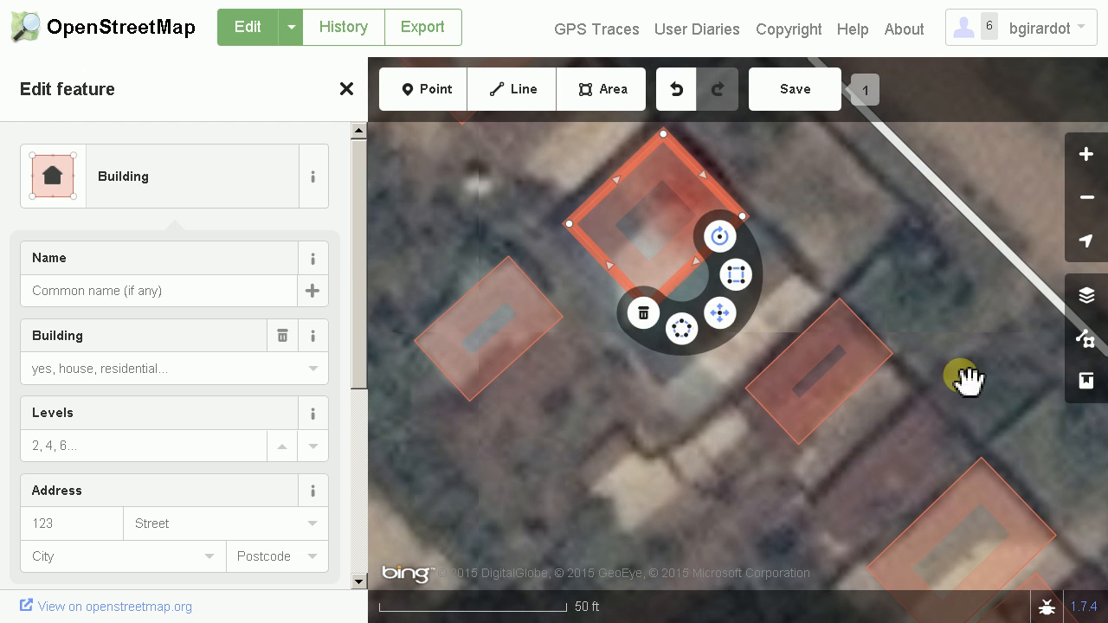
left_click(1089, 297)
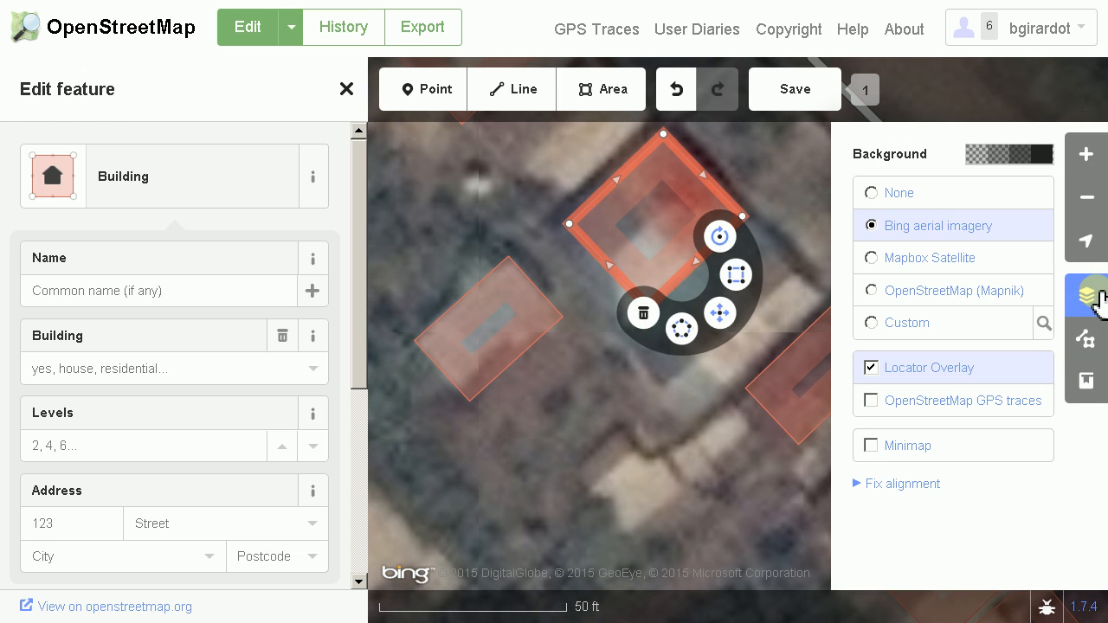
left_click(1087, 341)
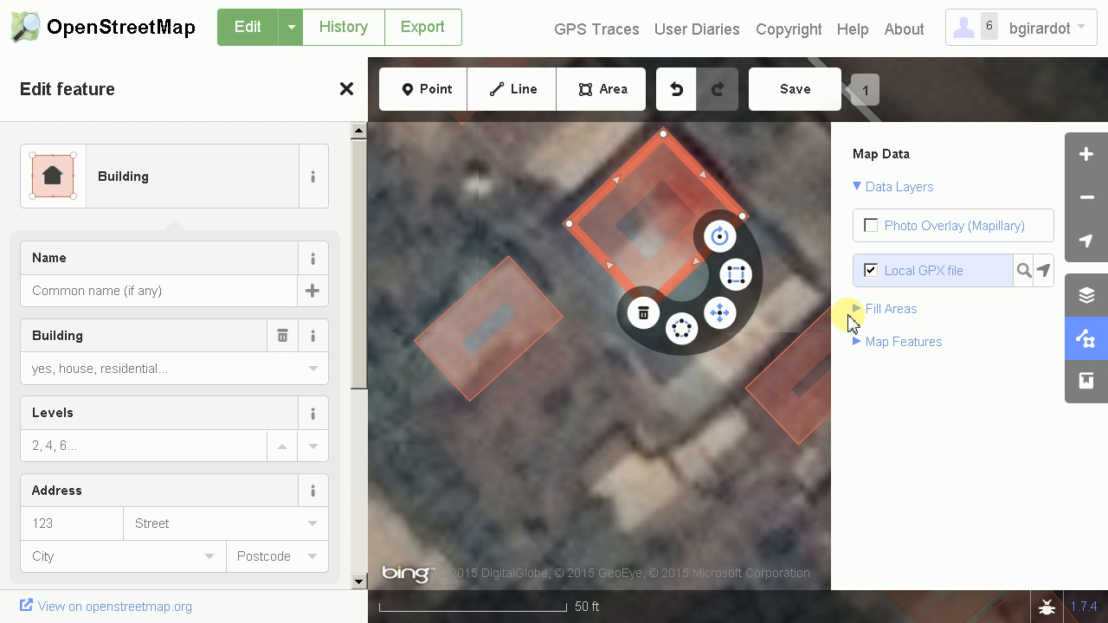
left_click(857, 309)
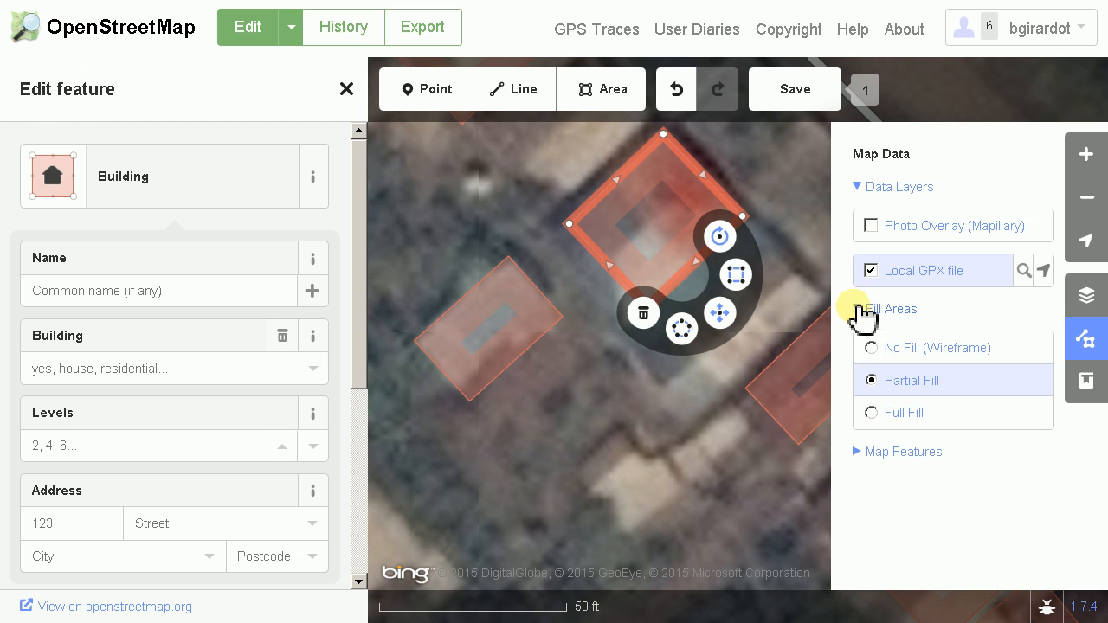
left_click(872, 348)
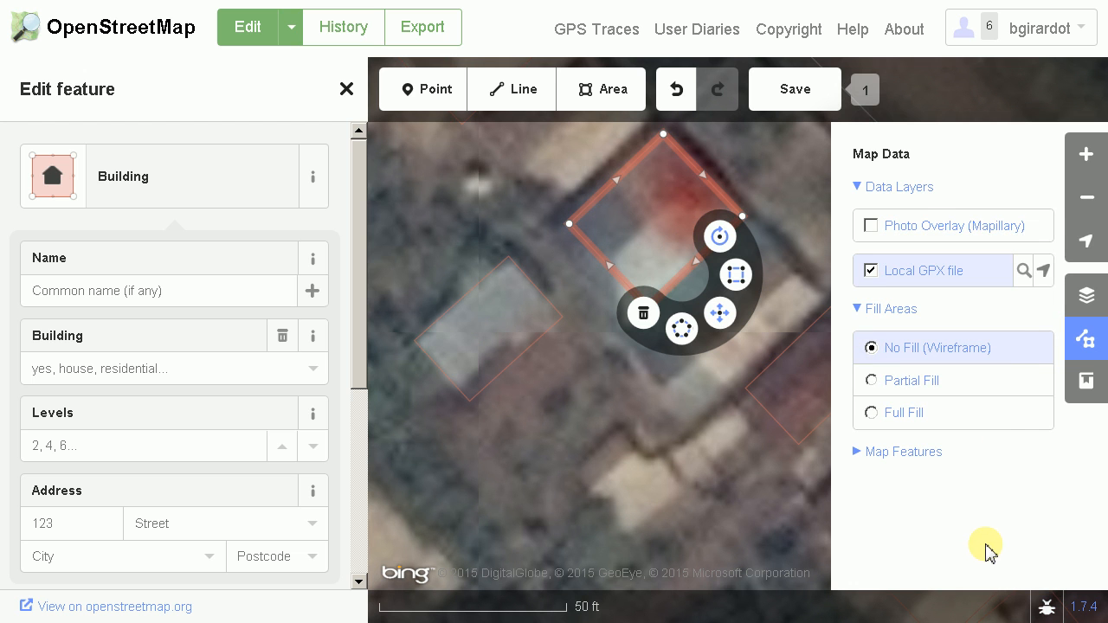
left_click(1087, 339)
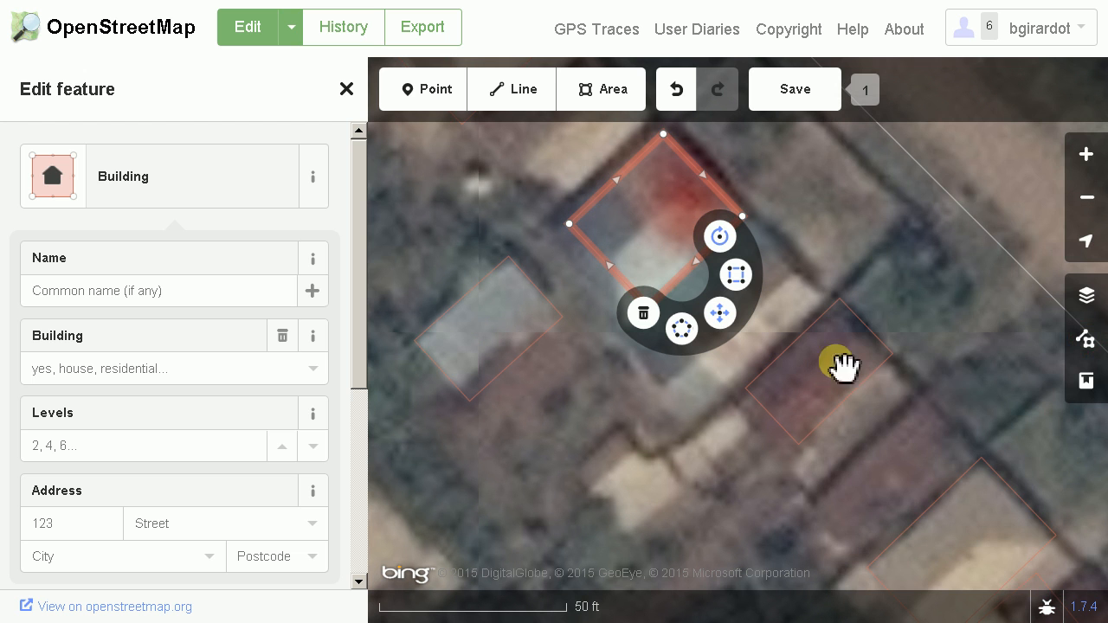
left_click(719, 320)
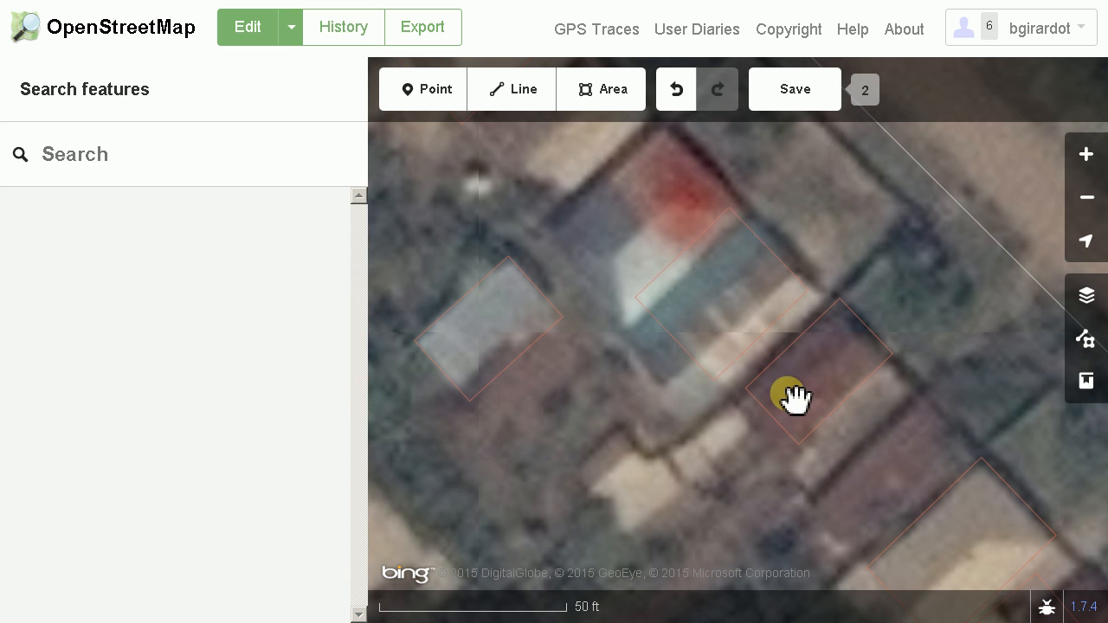
left_click(726, 322)
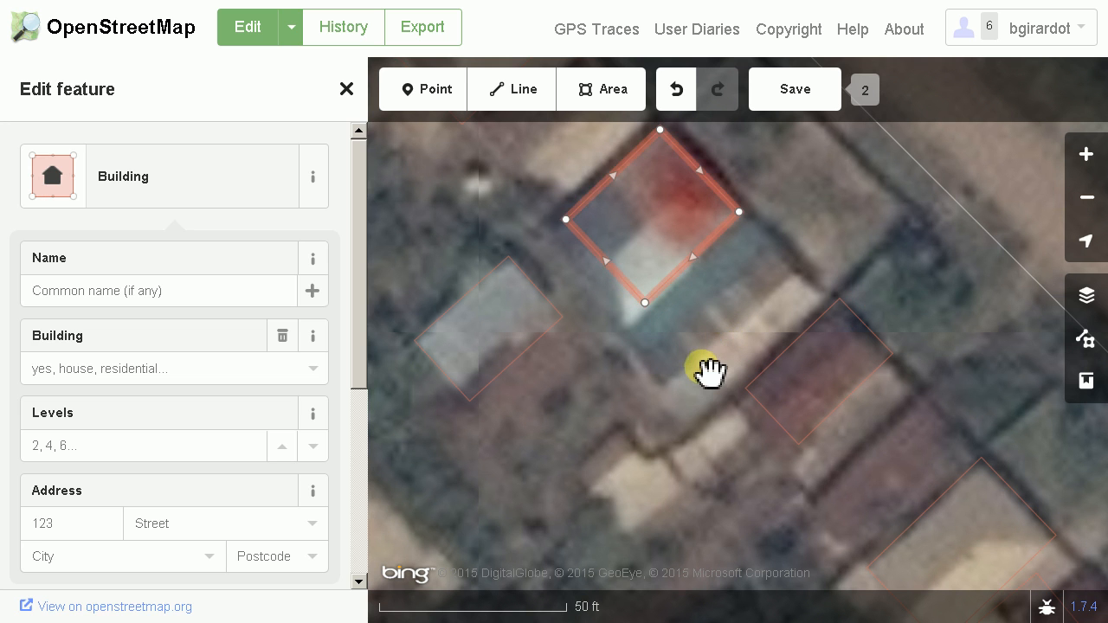
Trace the long striped roof between the red-and-white-roofed building and the narrow mapped building as a four-cornered Building with squared corners
scroll(718, 368, "up", 2)
left_click_drag(730, 370, 738, 429)
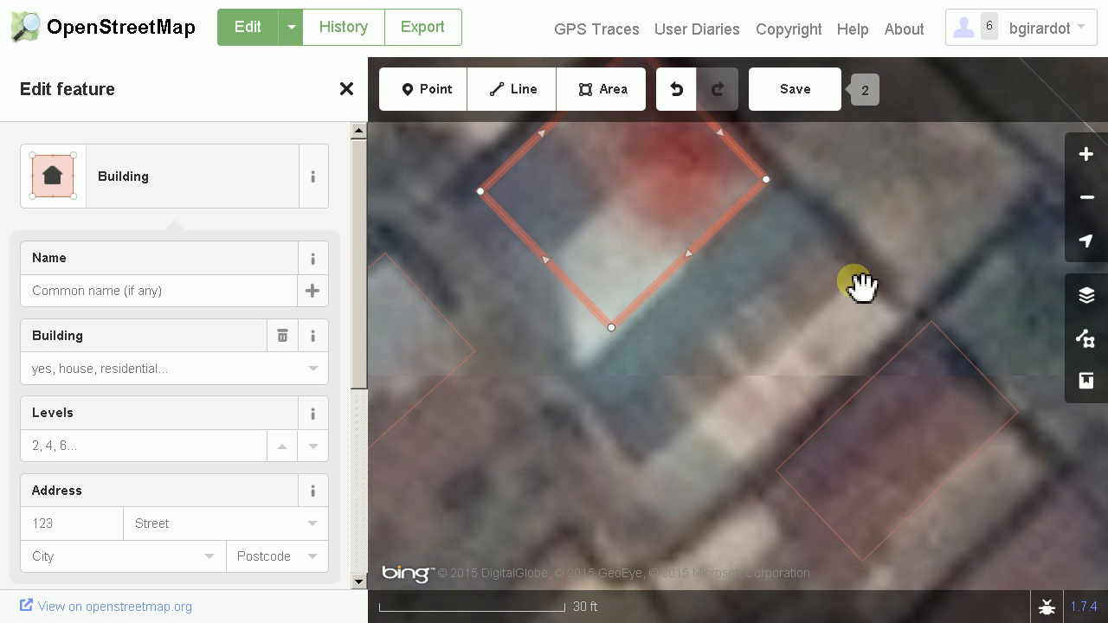
left_click(685, 426)
left_click(615, 100)
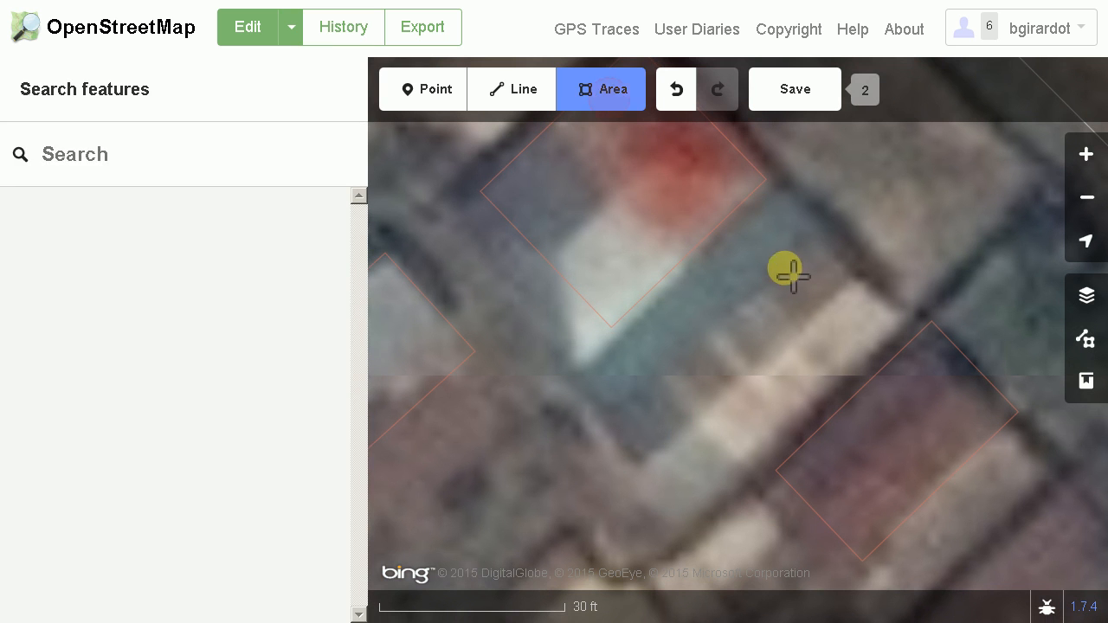
left_click(802, 234)
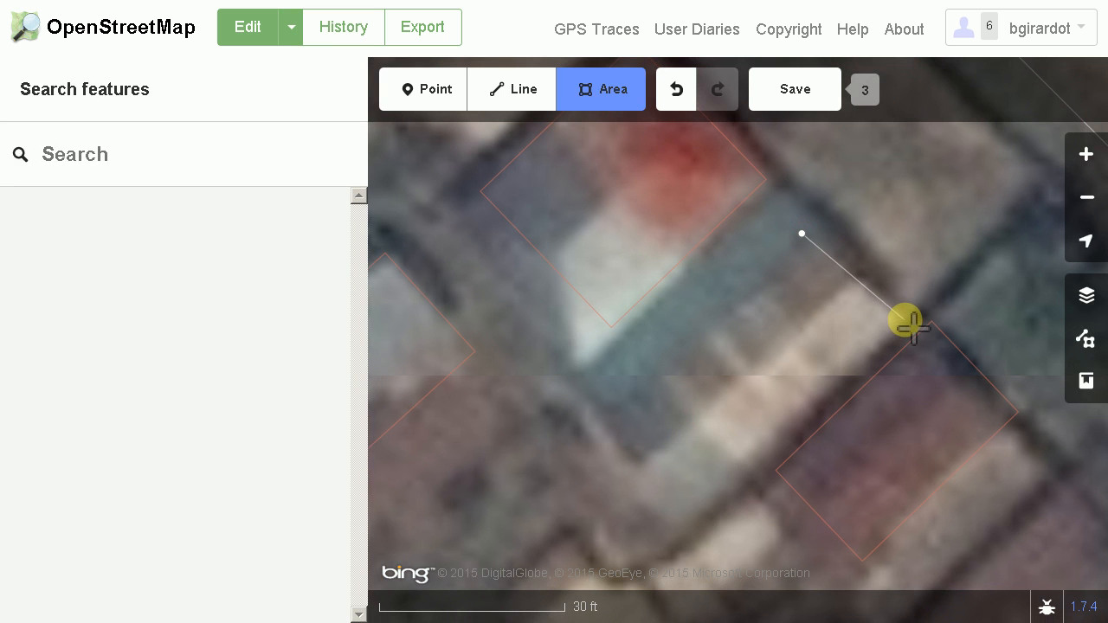
left_click(898, 326)
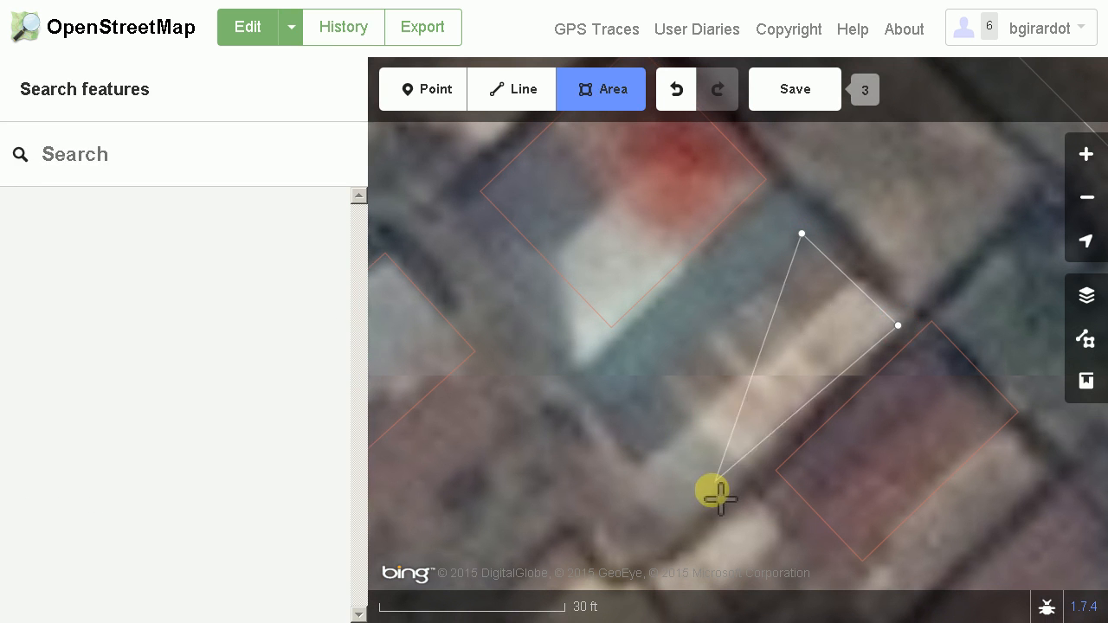
left_click(674, 536)
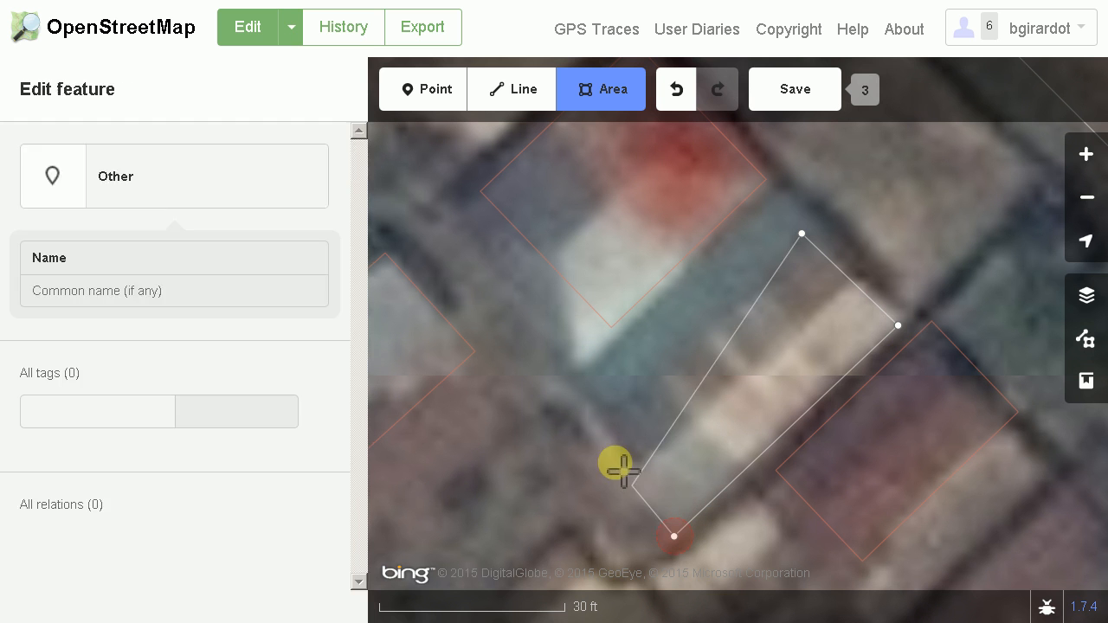
double_click(586, 423)
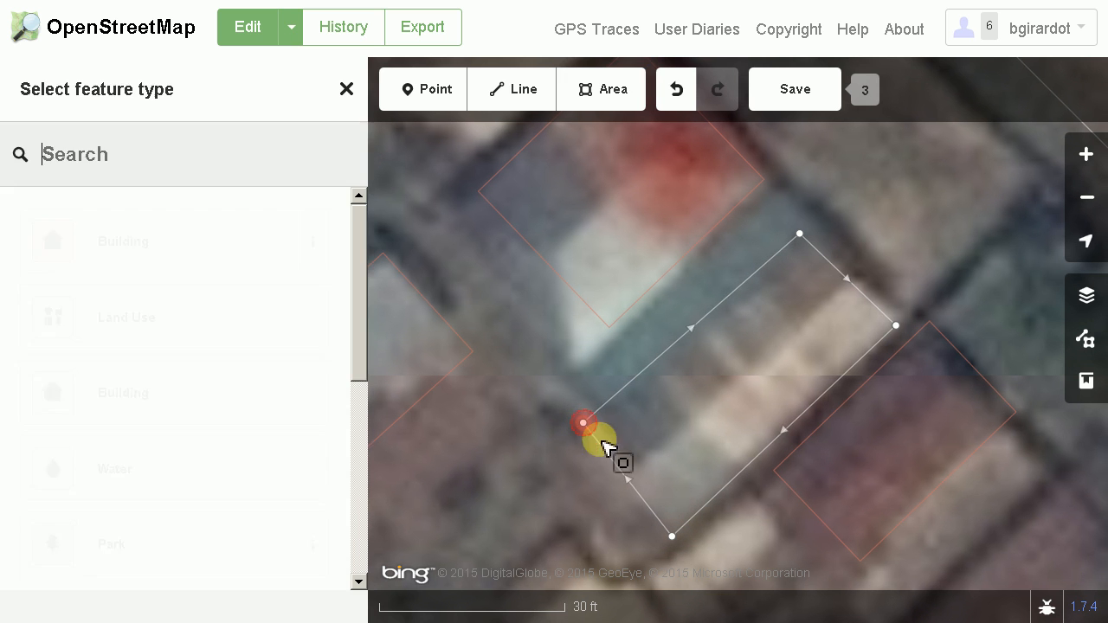
left_click(206, 245)
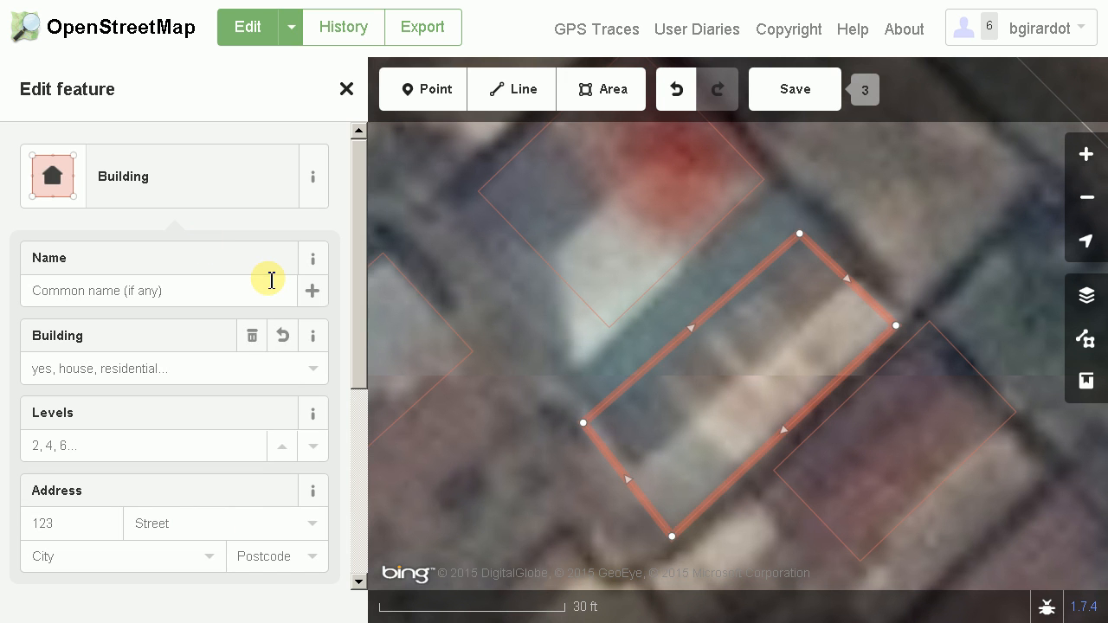
key("q")
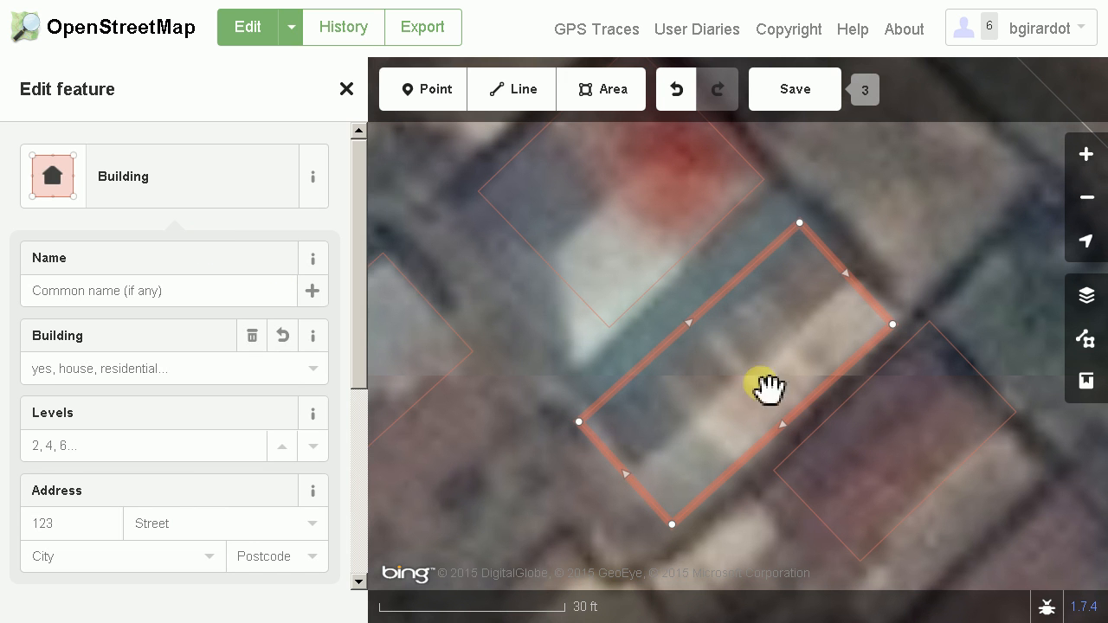
Compare the partial, full and wireframe area fills, and set the map display back to Partial Fill
left_click(1089, 343)
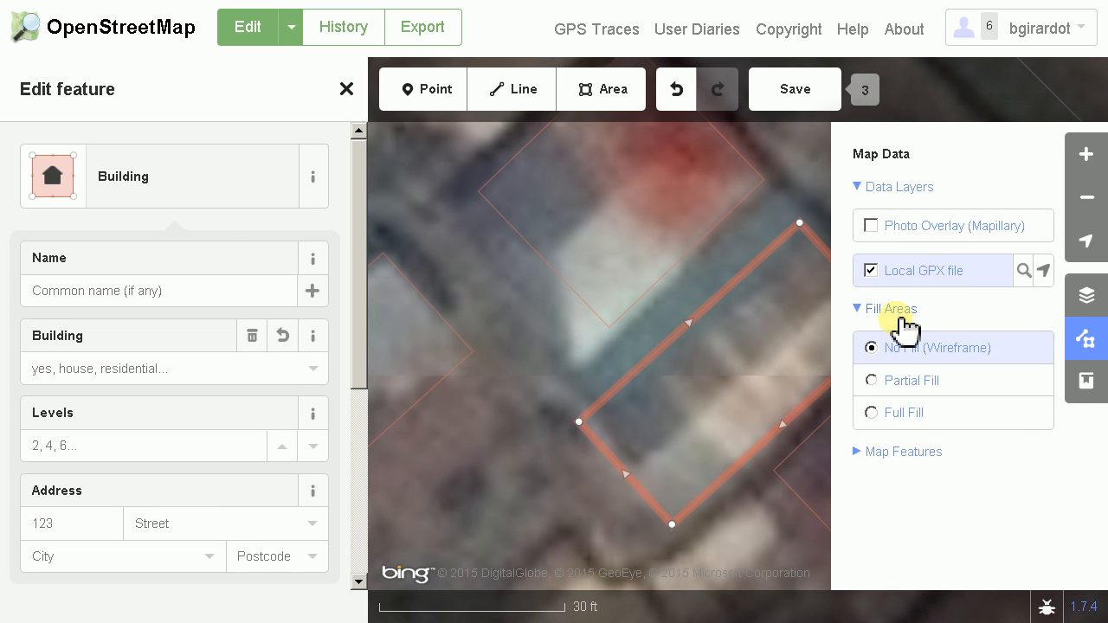
left_click(897, 388)
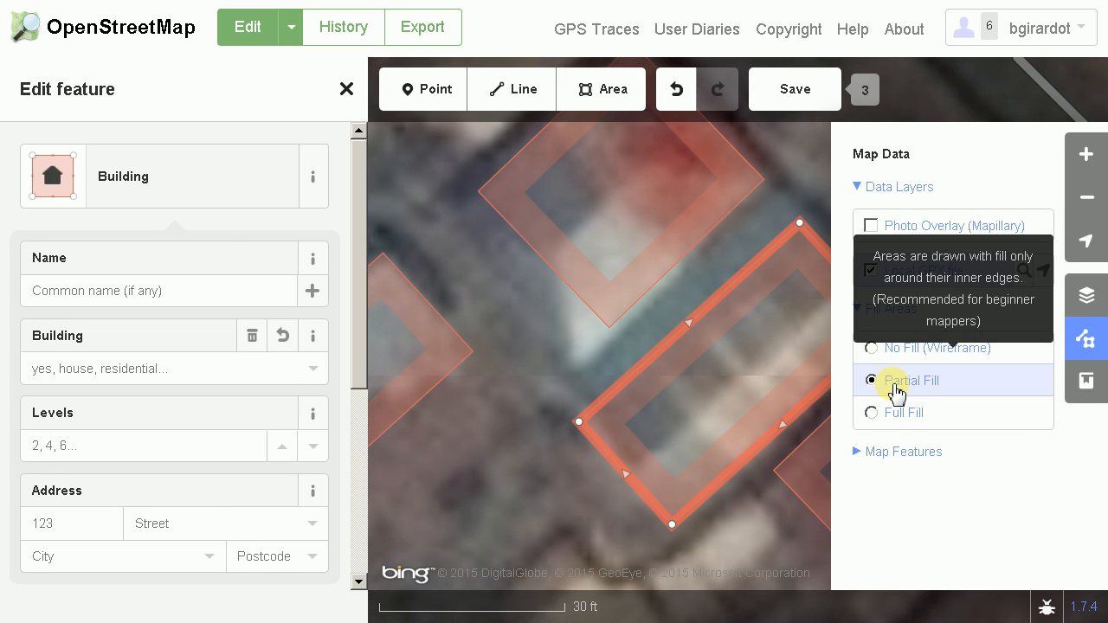
left_click(900, 419)
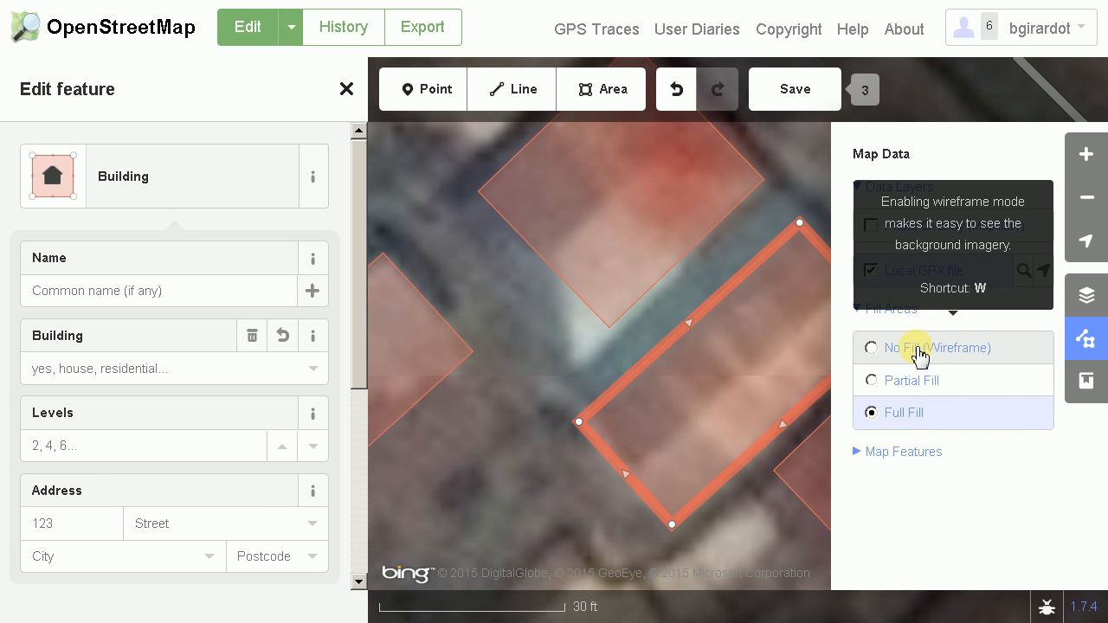
left_click(919, 355)
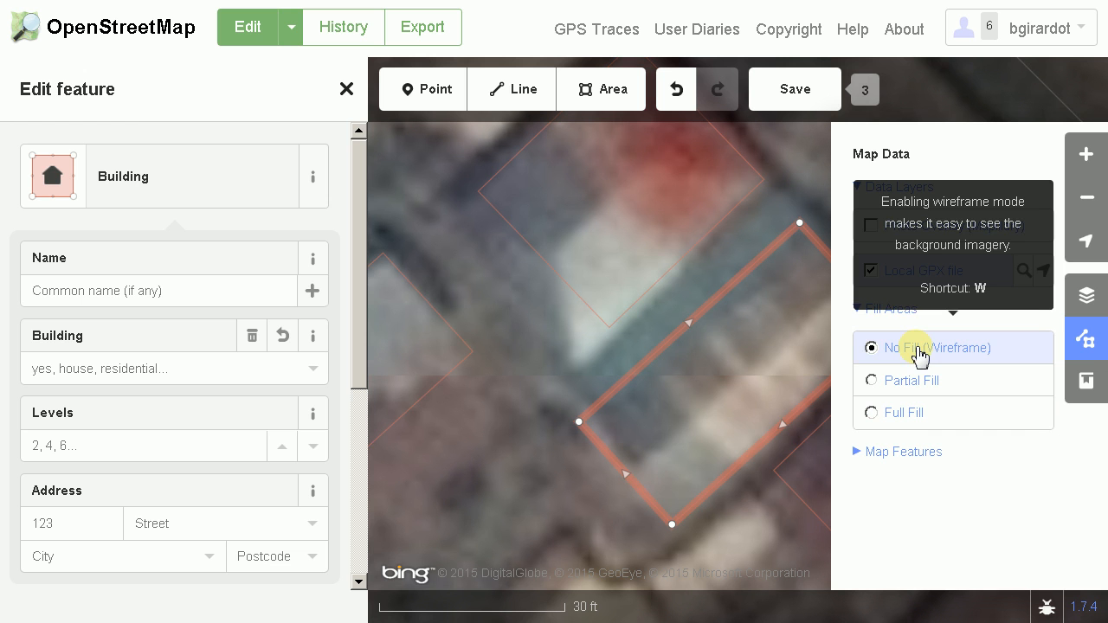
left_click(906, 381)
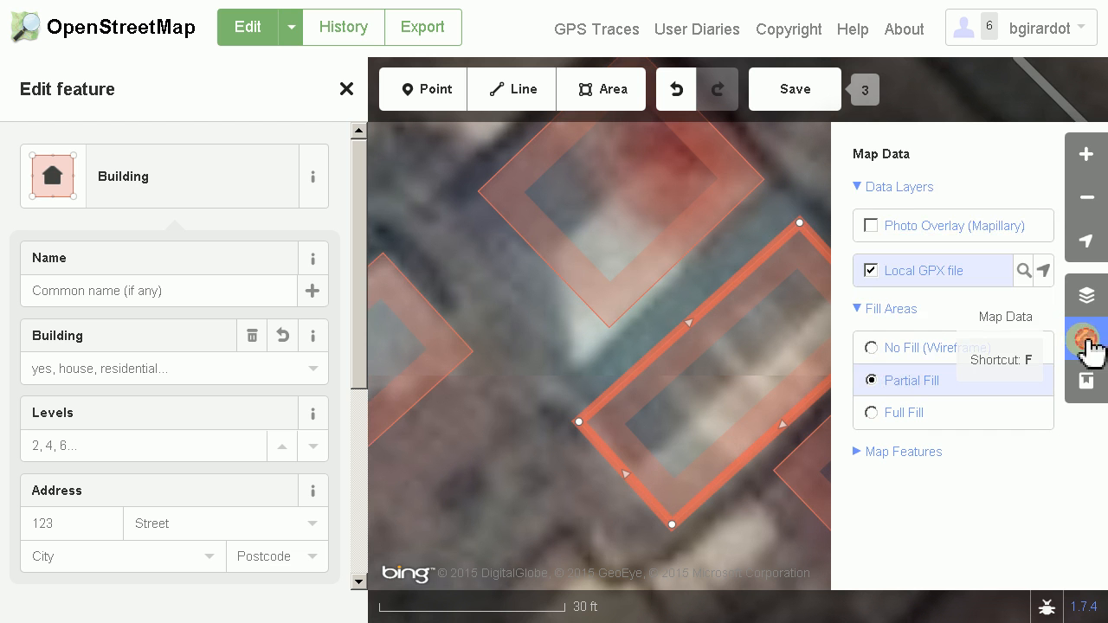
left_click(1088, 340)
Trace the small gray roof just northwest of the bright beige roof, south of the long striped building, as a four-cornered Building area
scroll(846, 445, "down", 3)
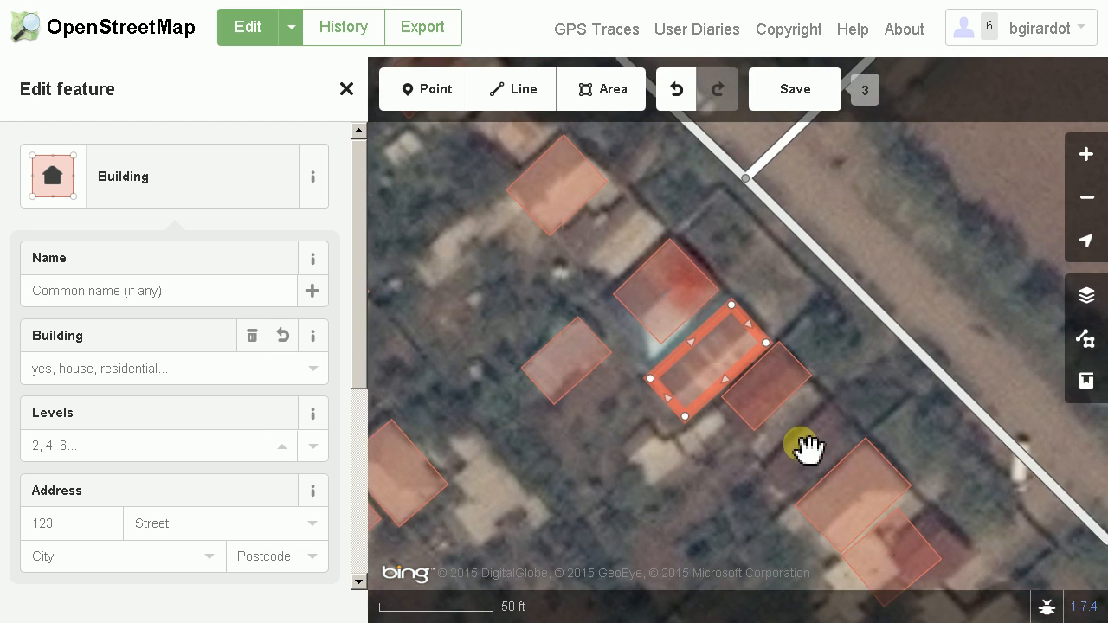
scroll(806, 448, "up", 4)
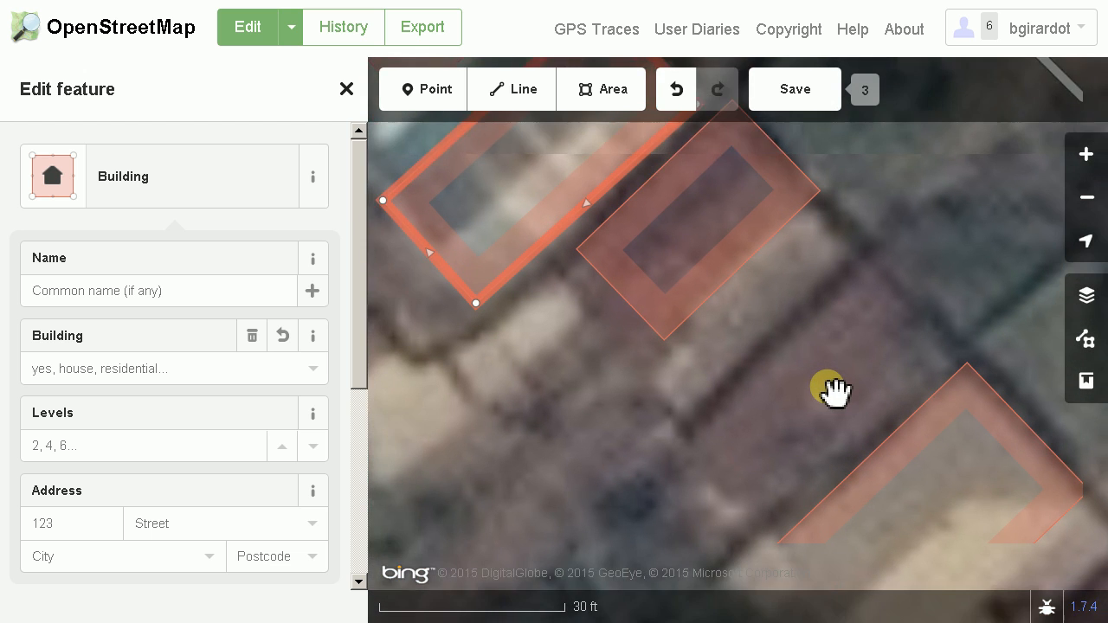
mouse_move(831, 391)
left_mouse_down()
mouse_move(804, 337)
mouse_move(804, 304)
mouse_move(783, 332)
left_mouse_up()
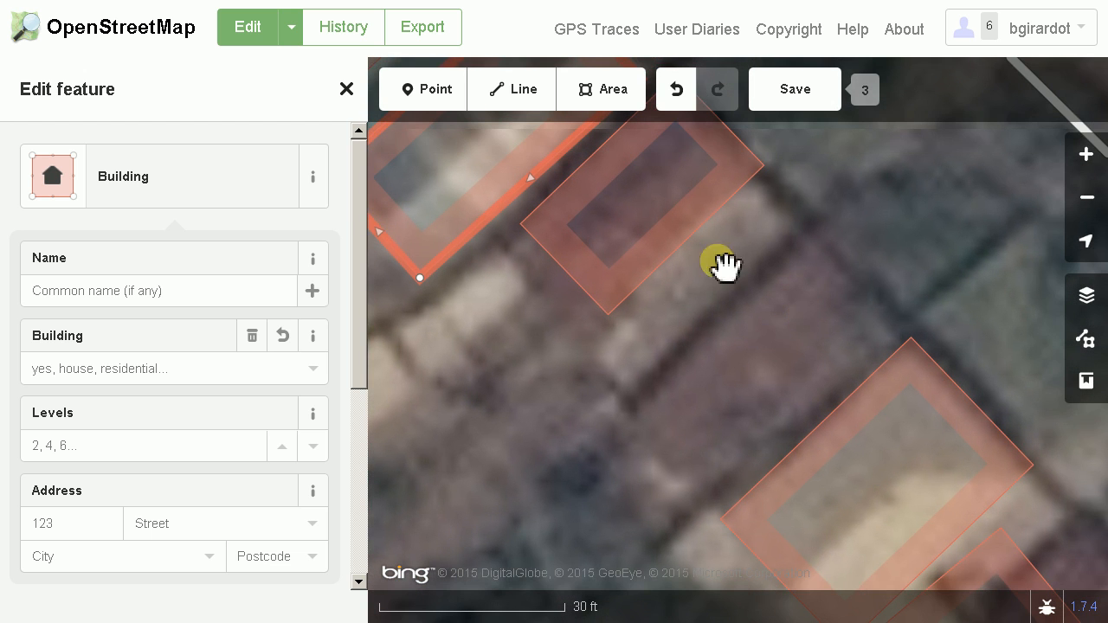
mouse_move(769, 389)
left_mouse_down()
mouse_move(643, 458)
mouse_move(939, 228)
left_mouse_up()
scroll(672, 421, "down", 2)
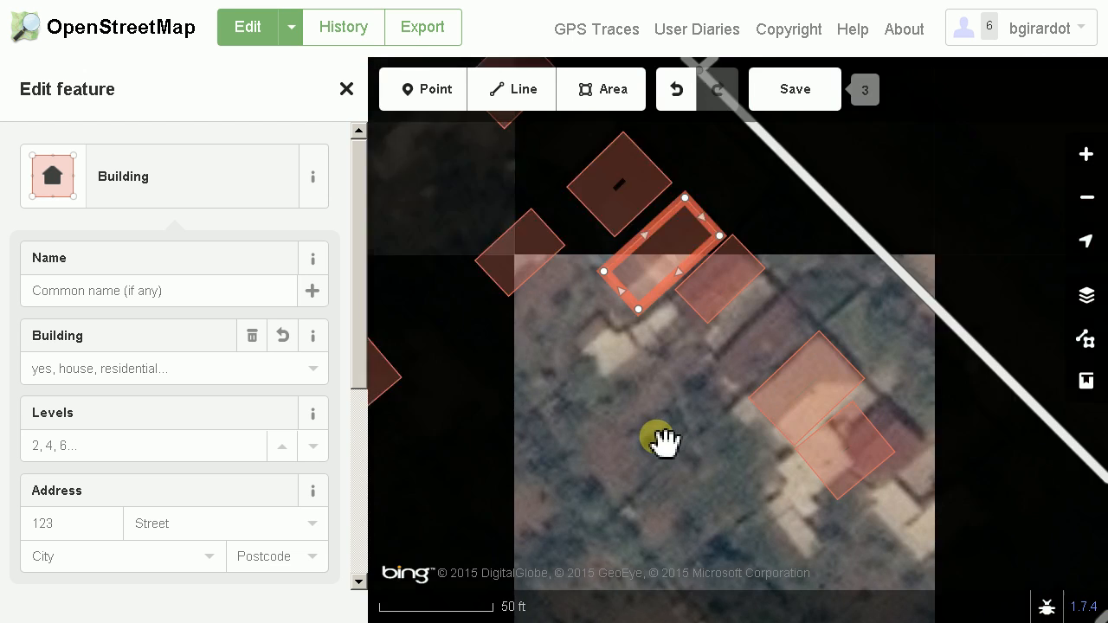
scroll(701, 450, "up", 5)
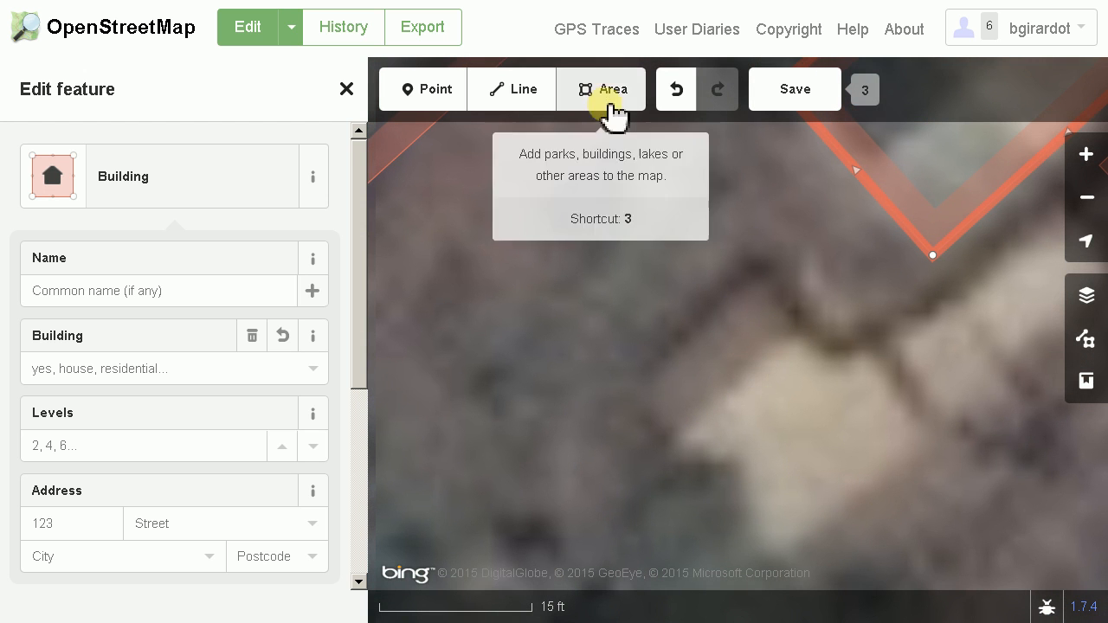
left_click(609, 117)
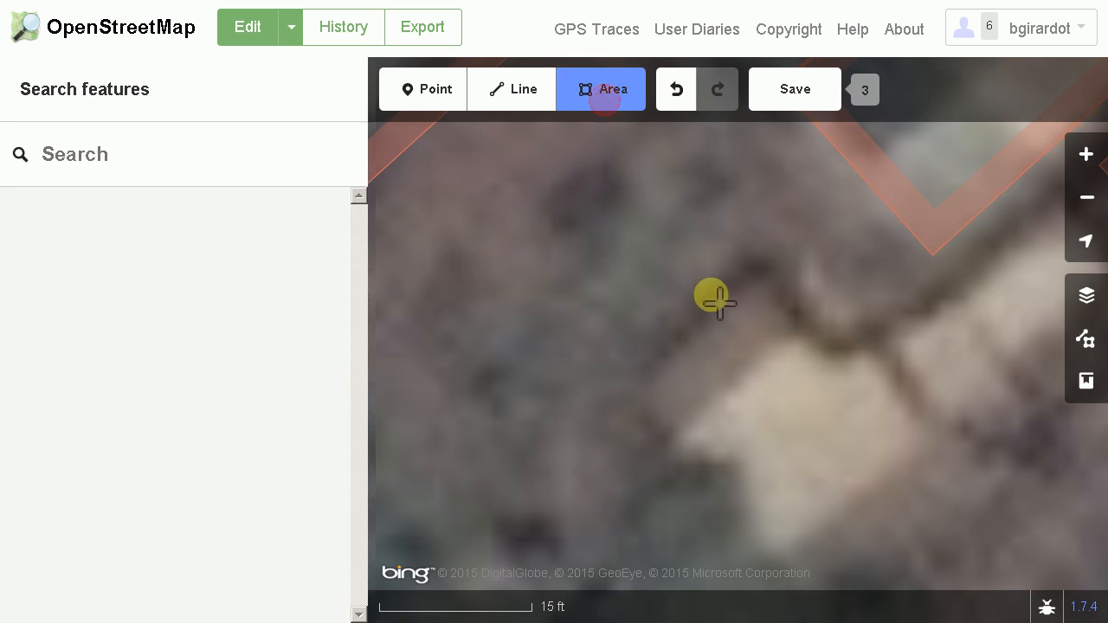
left_click(760, 278)
left_click(638, 387)
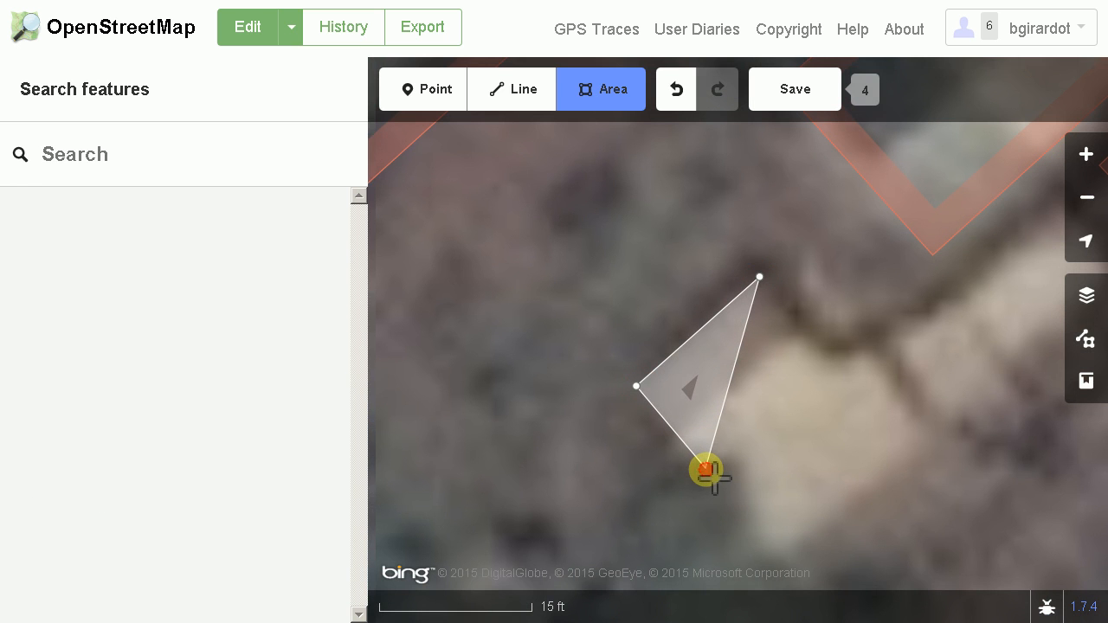
left_click(706, 470)
left_click(833, 359)
left_click(833, 360)
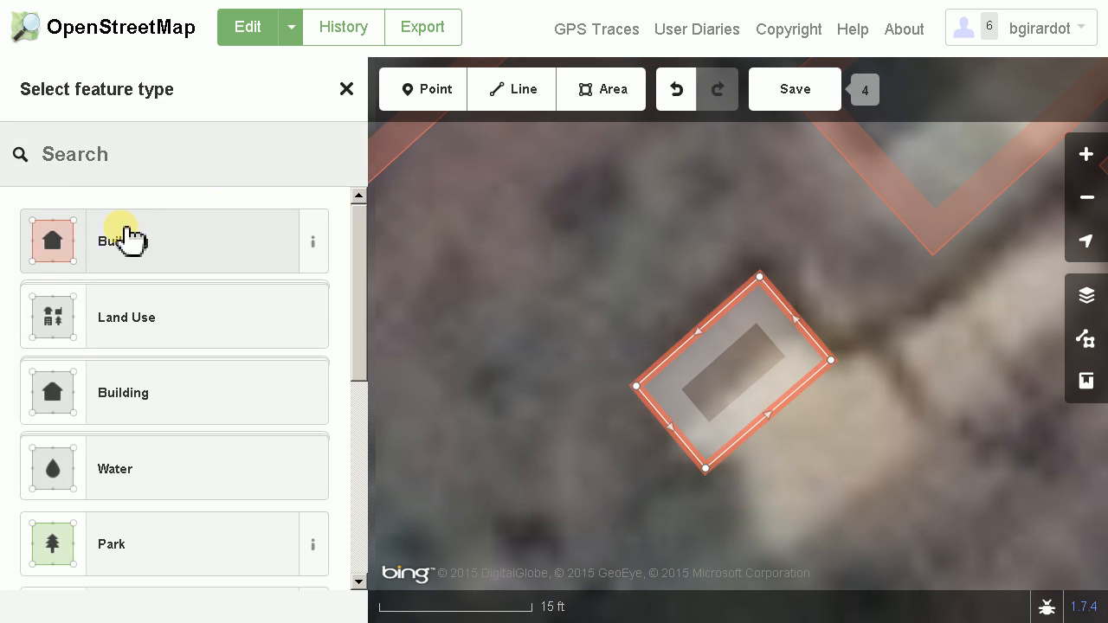
left_click(141, 224)
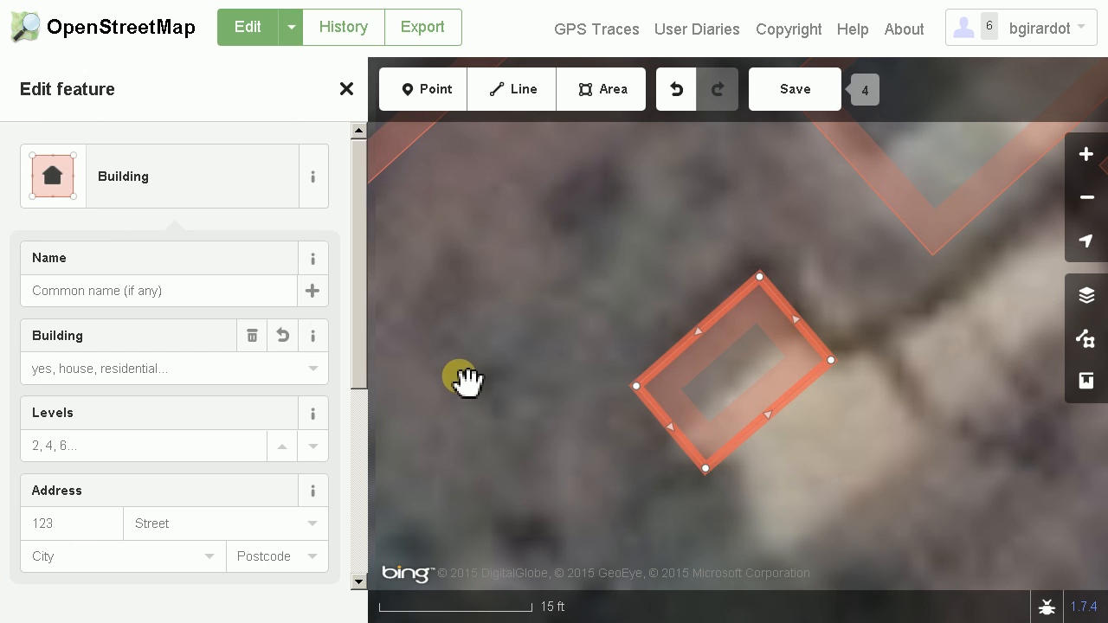
Save the building edits to OpenStreetMap, keeping the existing changeset comment with #hotosm-project-1235 and source=Bing
scroll(619, 419, "down", 3)
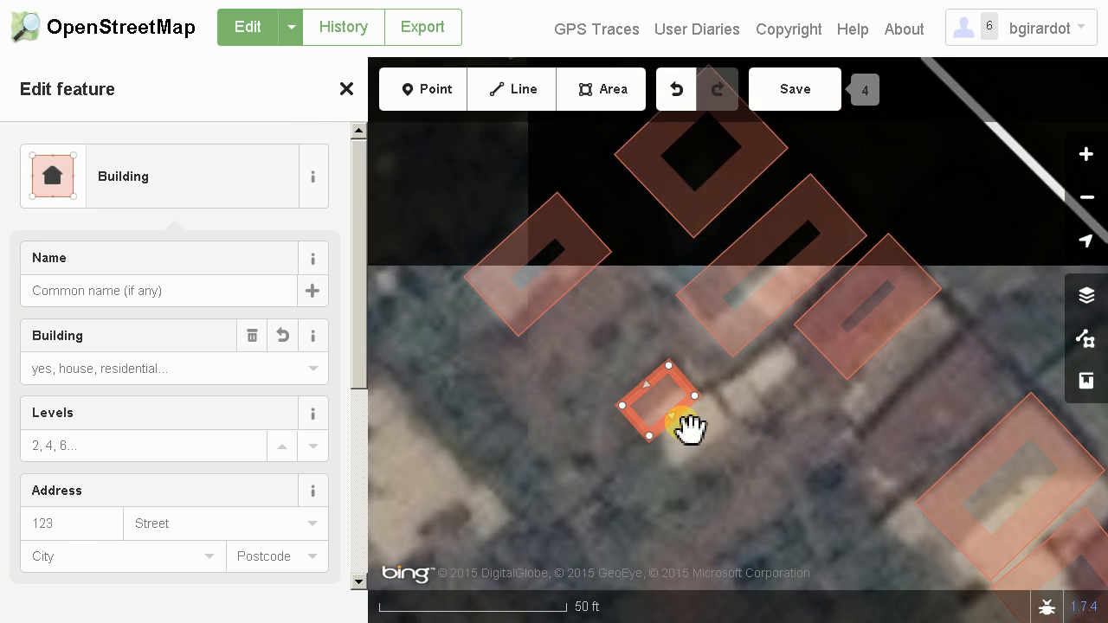
left_click(797, 92)
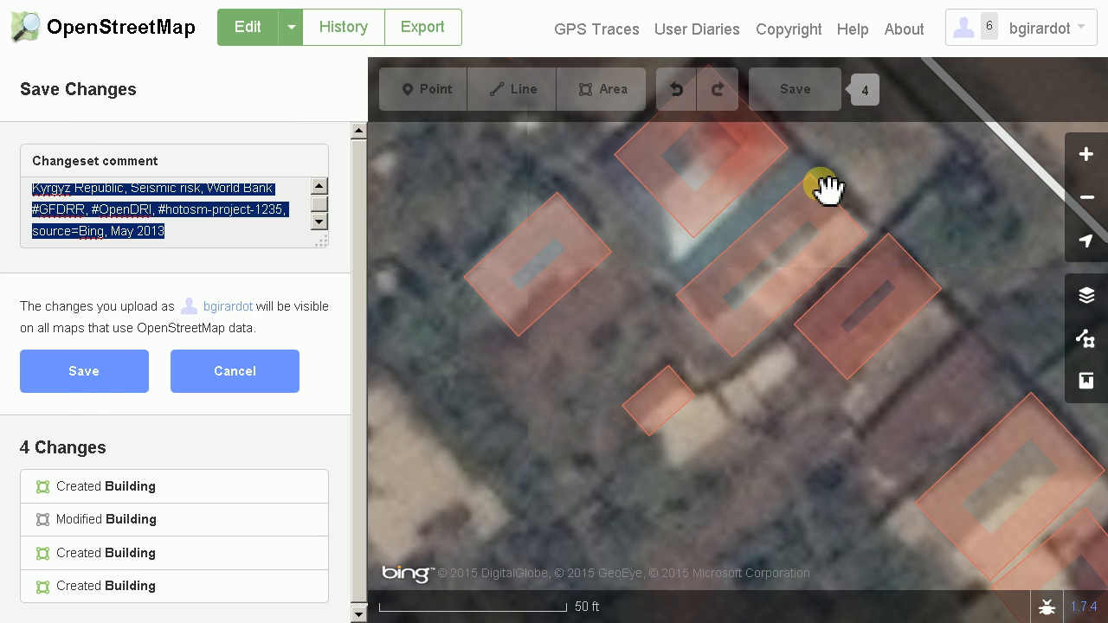
left_click(83, 377)
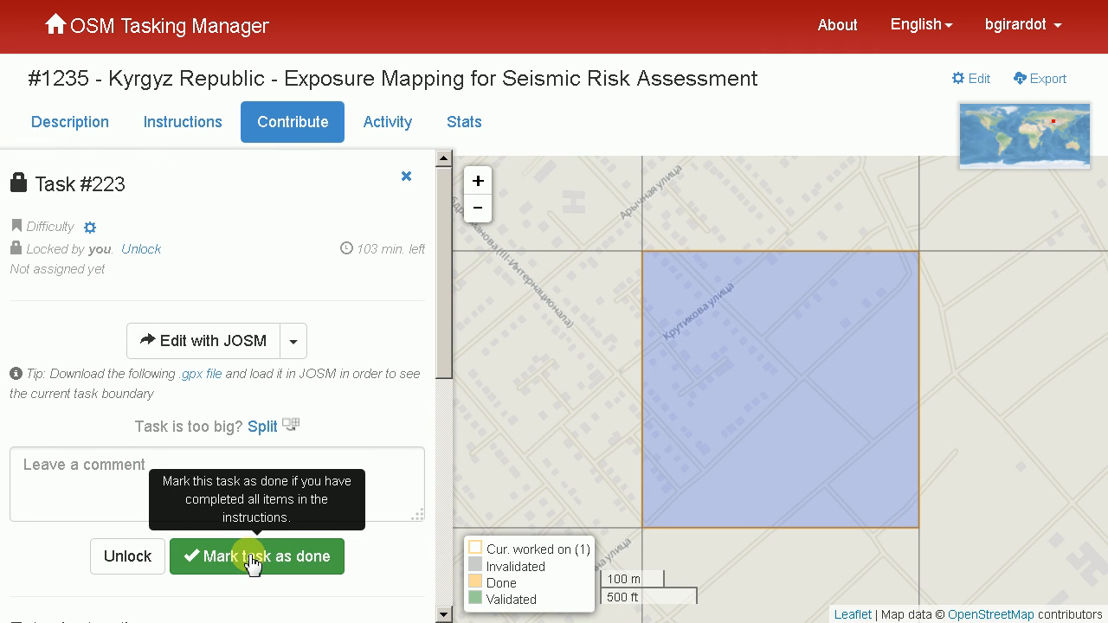
Switch to the OSM Tasking Manager, unlock task #223 without marking it done, and return to the list of projects
left_click(128, 563)
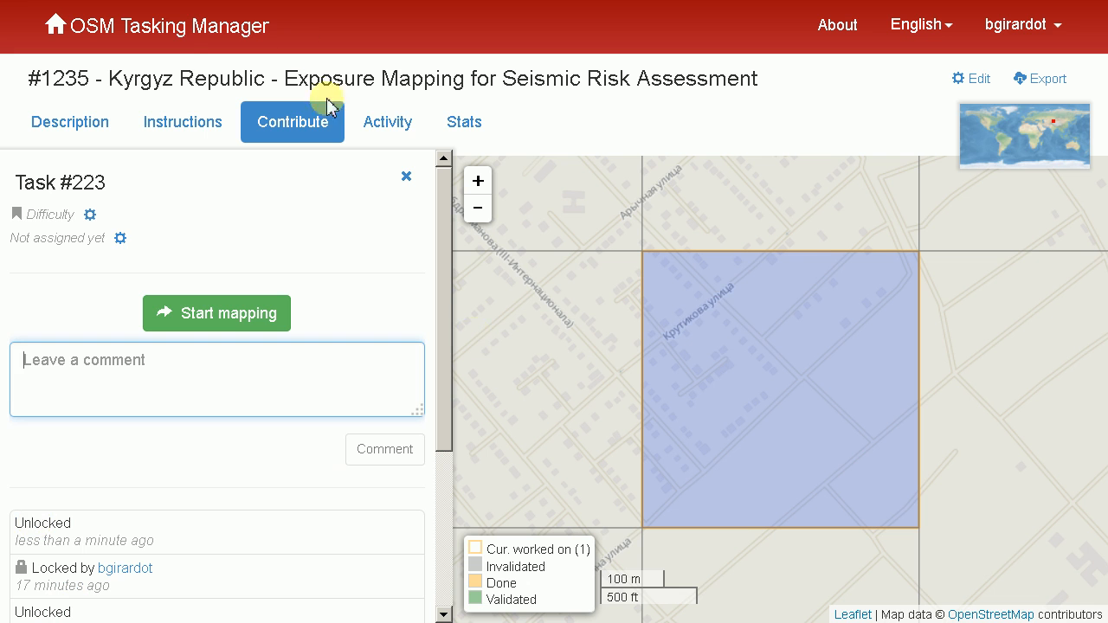
left_click(174, 24)
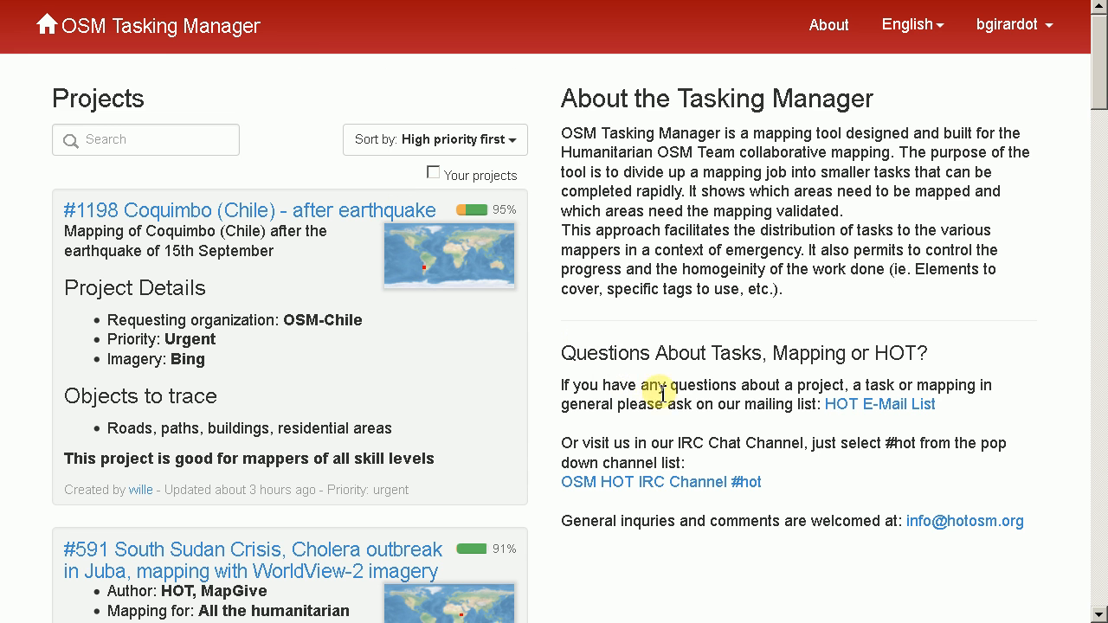